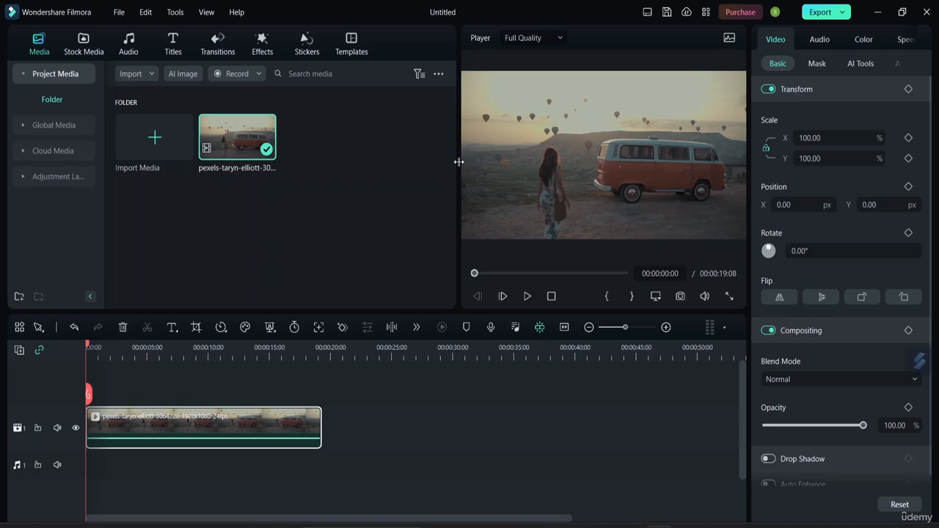
Resize the workspace areas to widen the video preview, narrow the media library and clip properties, and make the timeline taller.
left_click_drag(458, 161, 400, 143)
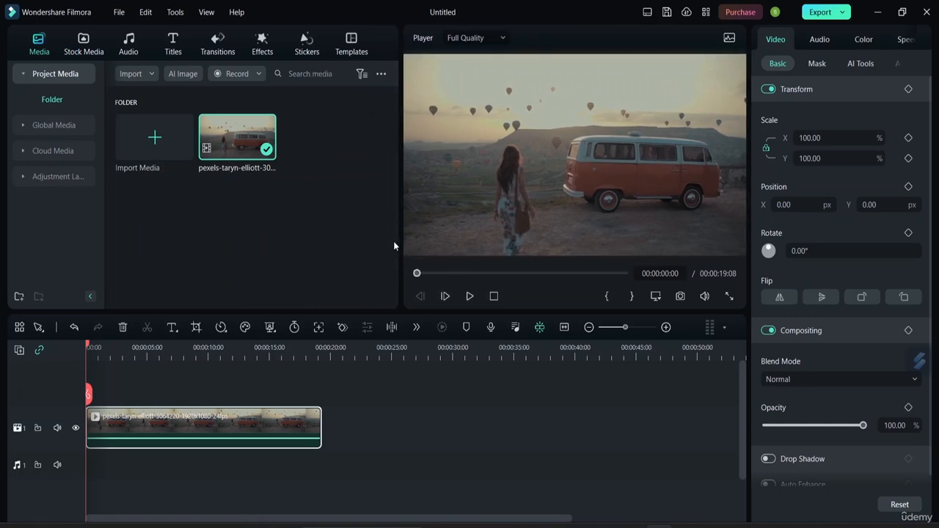
left_click_drag(398, 316, 419, 310)
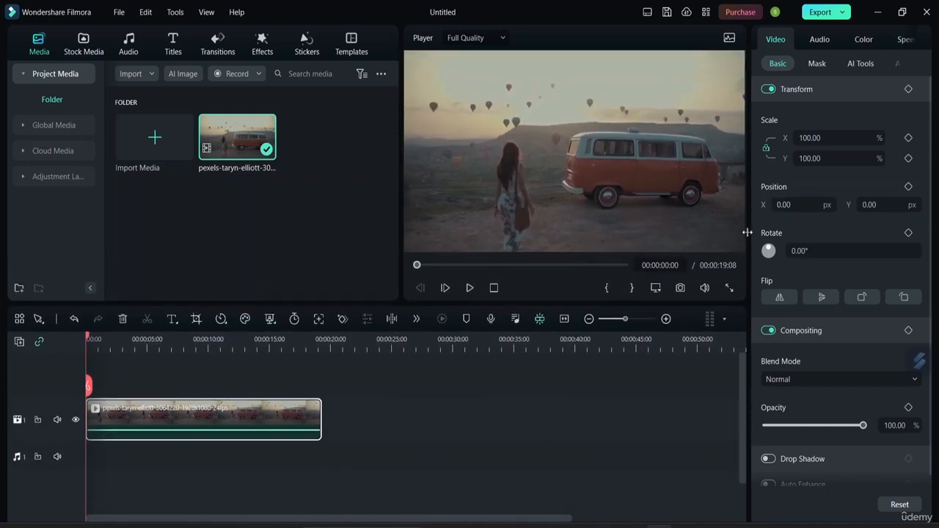
left_click_drag(746, 241, 726, 241)
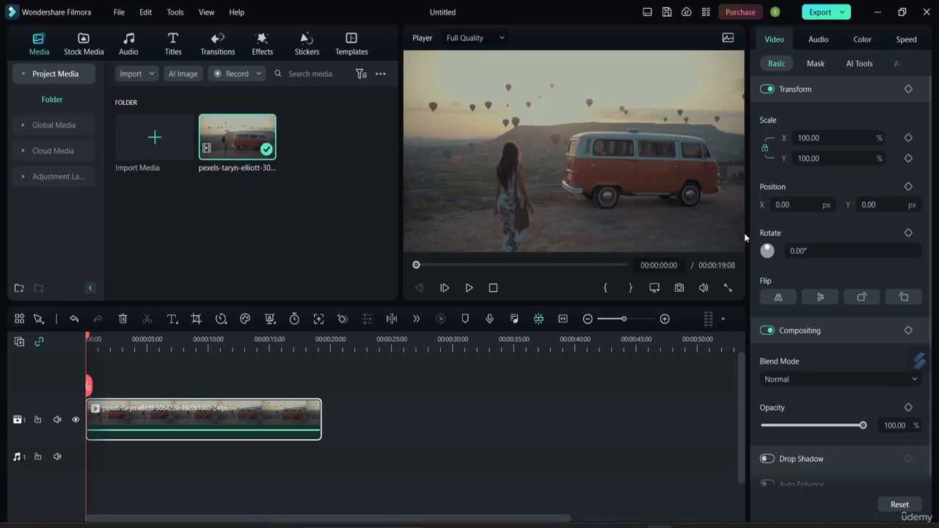
left_click_drag(749, 228, 773, 227)
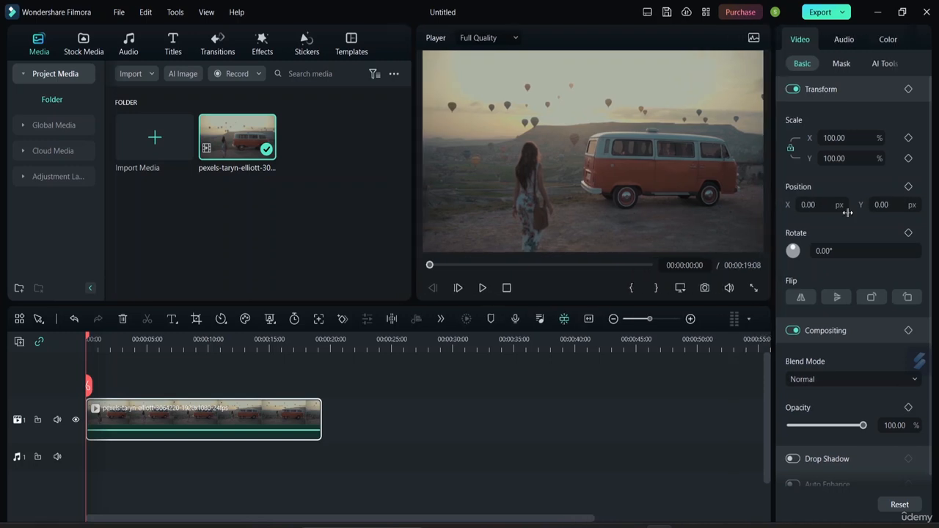
left_click_drag(847, 212, 753, 240)
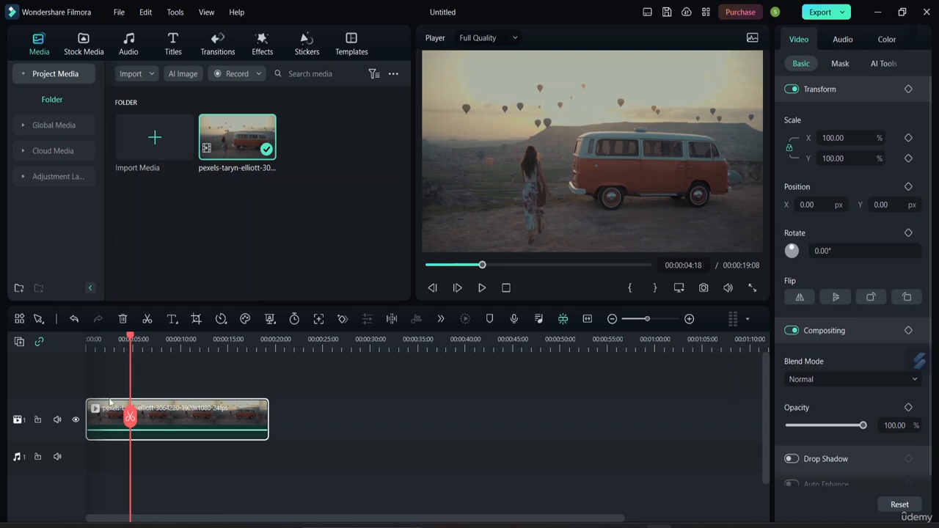
Delete the van clip from the timeline and add it again from the project media at the start of video track 1.
right_click(171, 411)
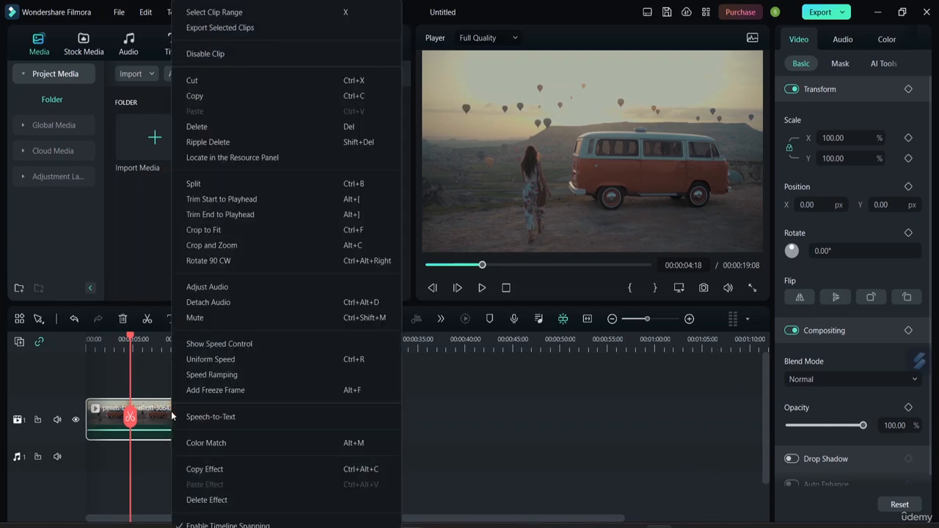
left_click(225, 127)
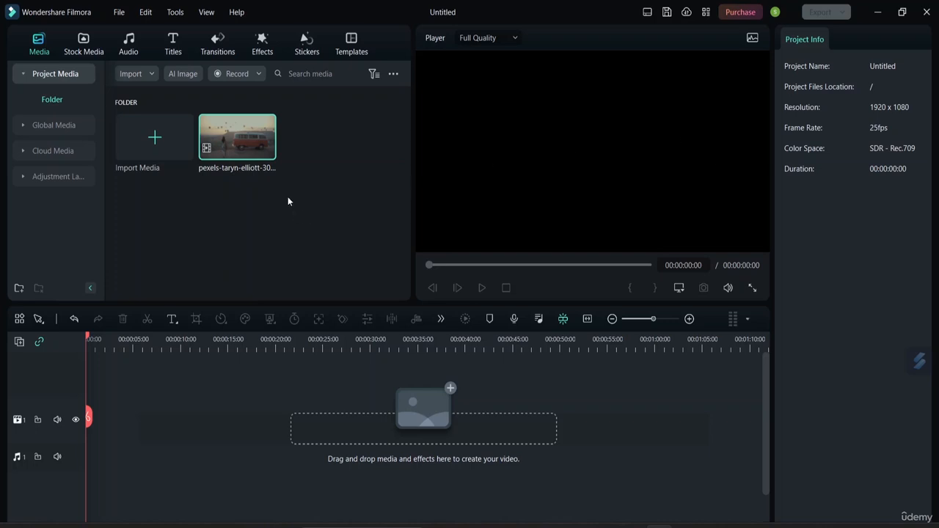
mouse_move(234, 140)
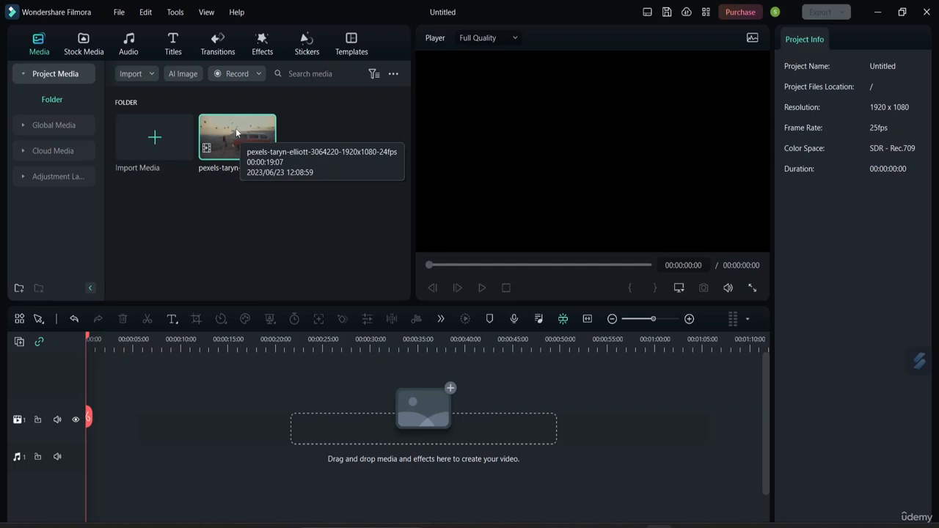
left_click_drag(236, 128, 101, 436)
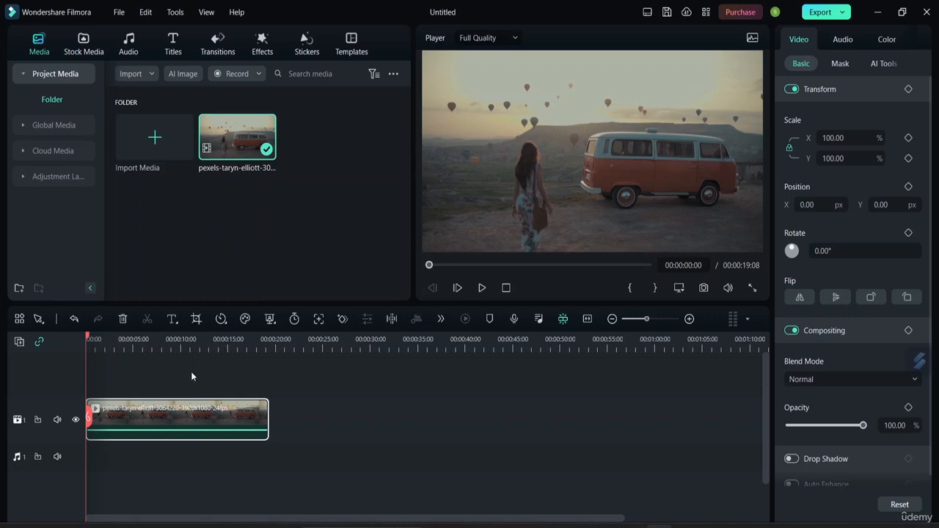
Scrub the playhead back and forth along the van clip to preview its frames.
left_click_drag(88, 418, 123, 420)
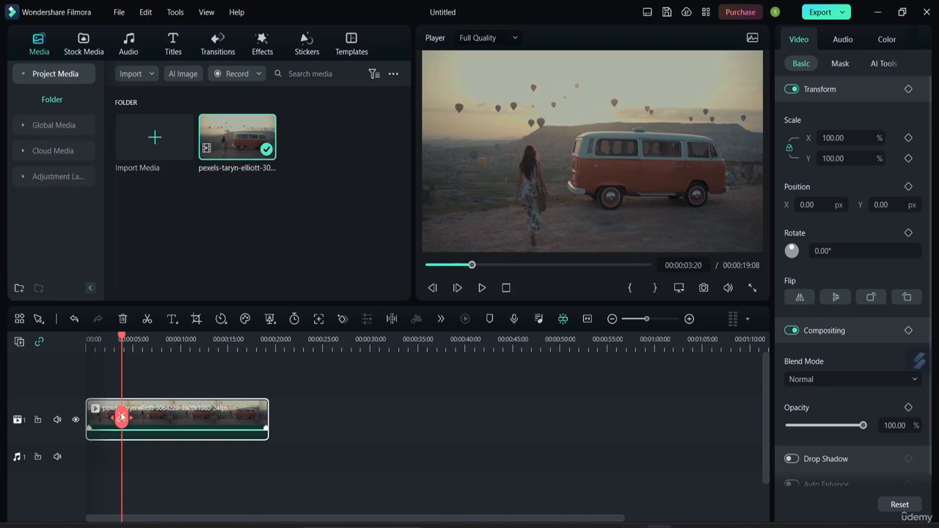
left_click_drag(122, 417, 153, 459)
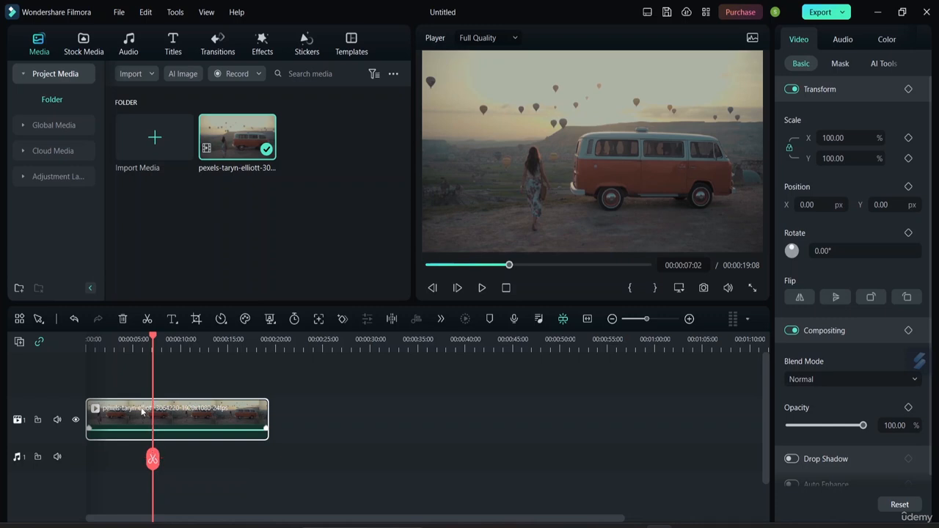
left_click_drag(152, 459, 96, 461)
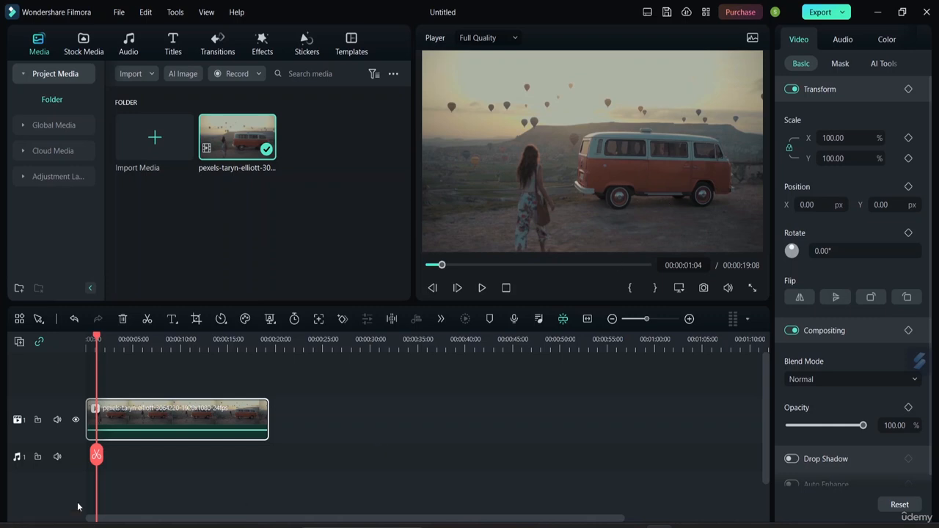
left_click_drag(97, 456, 91, 418)
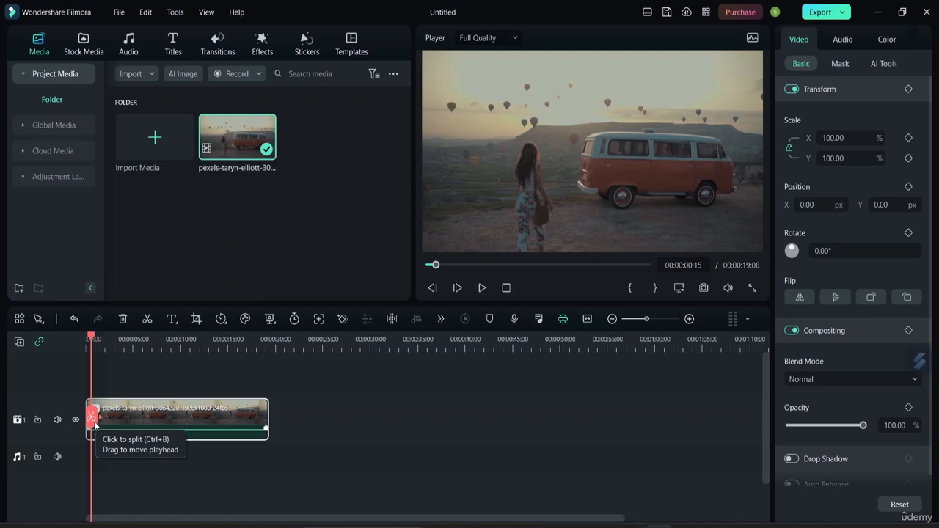
left_click_drag(92, 420, 224, 435)
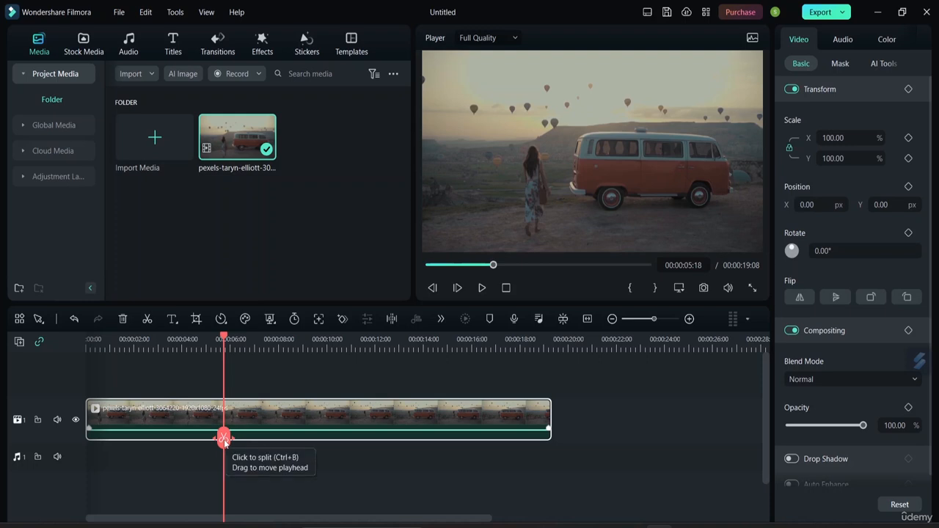
left_click_drag(225, 439, 94, 449)
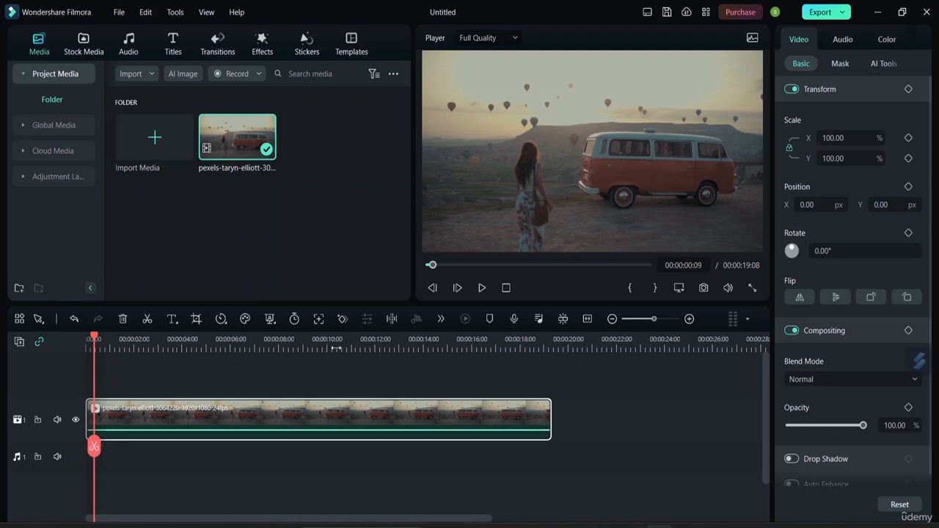
Zoom the timeline scale in and out to view the van clip at different lengths.
mouse_move(335, 348)
left_mouse_down()
mouse_move(472, 360)
mouse_move(184, 350)
mouse_move(332, 359)
left_mouse_up()
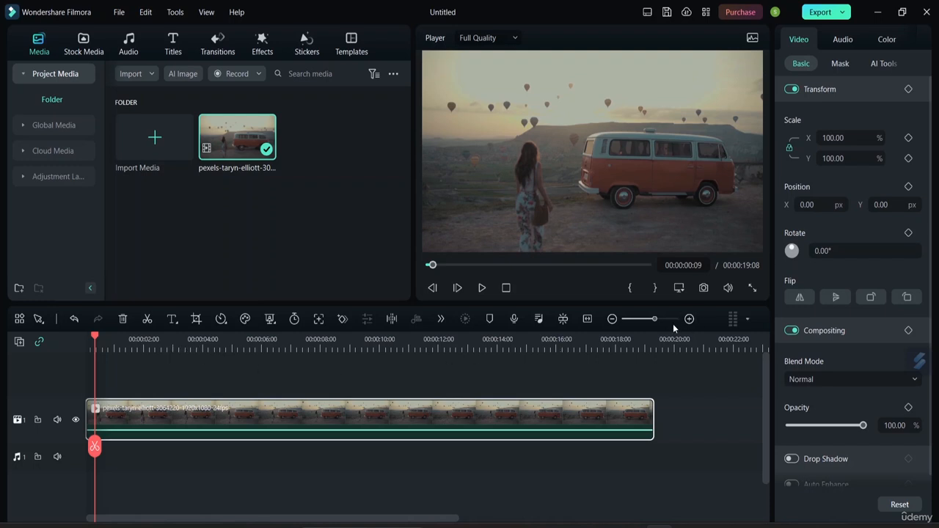
left_click(611, 319)
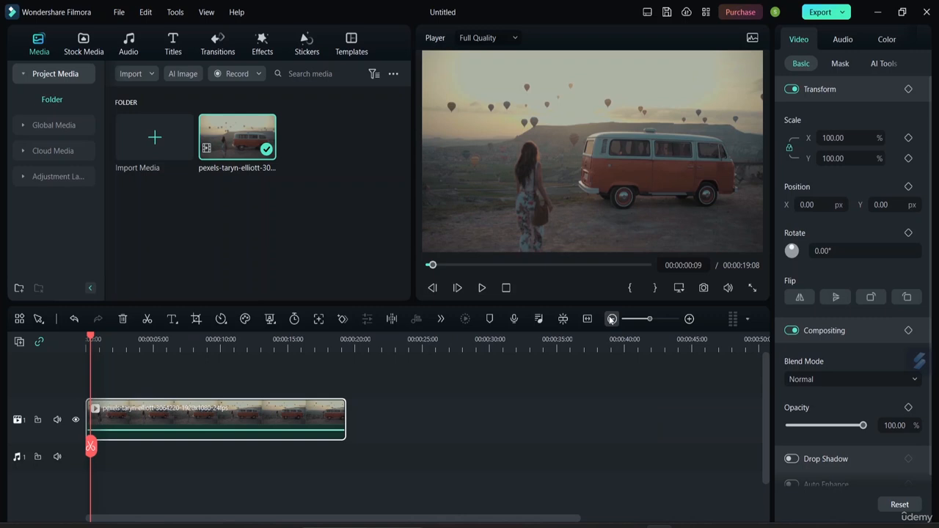
left_click(693, 322)
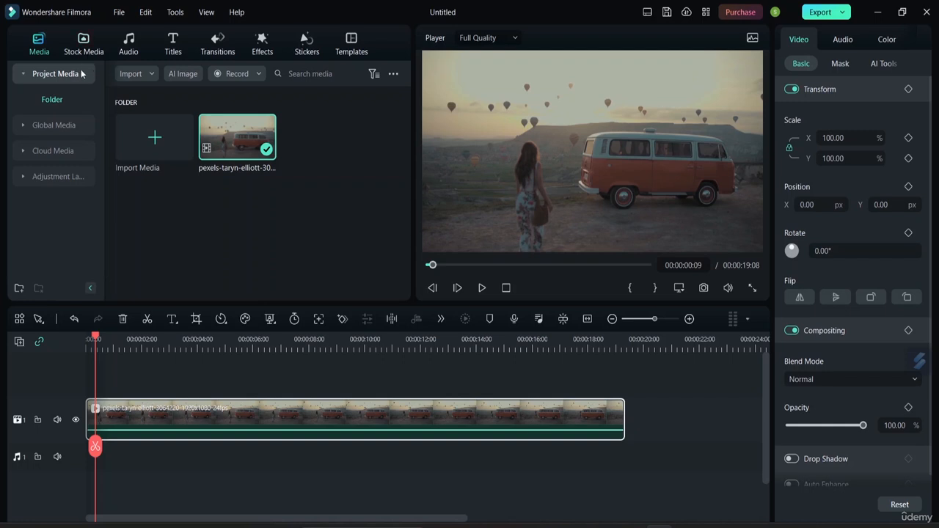
left_click(152, 142)
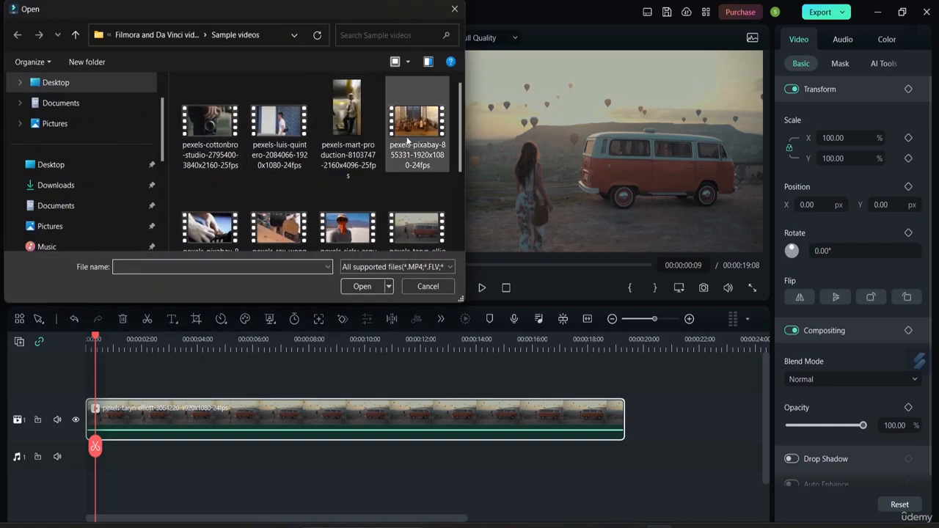
left_click(358, 157)
double_click(358, 156)
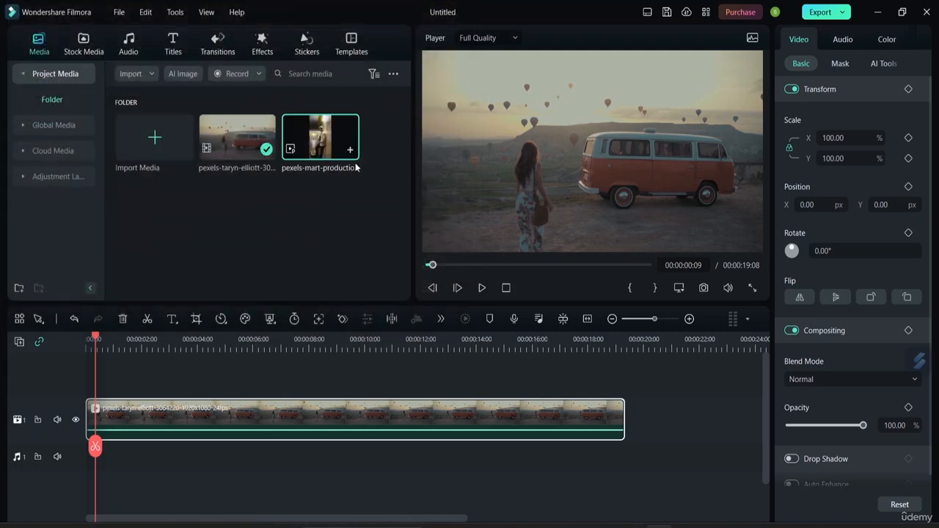
Add the imported guitarist clip to the timeline and move it onto a new video track 2 above the van clip.
left_click_drag(321, 143, 118, 455)
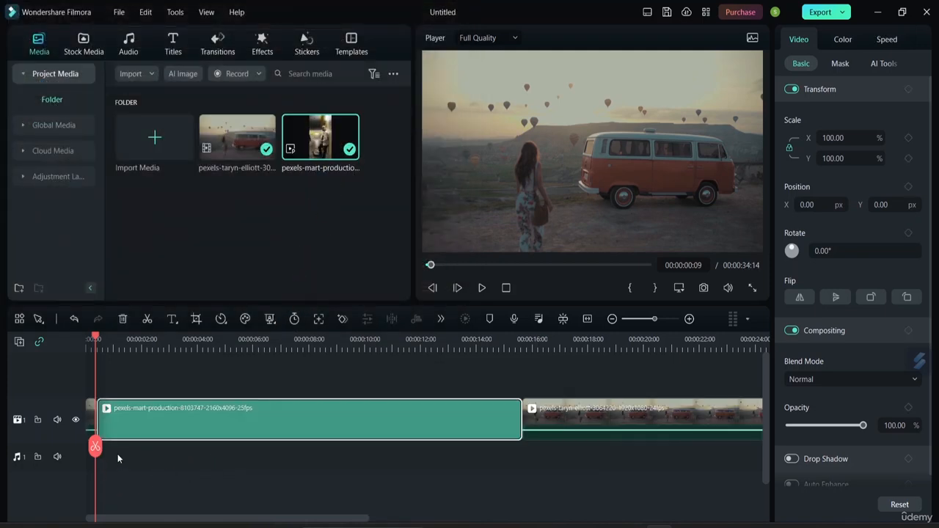
left_click(164, 375)
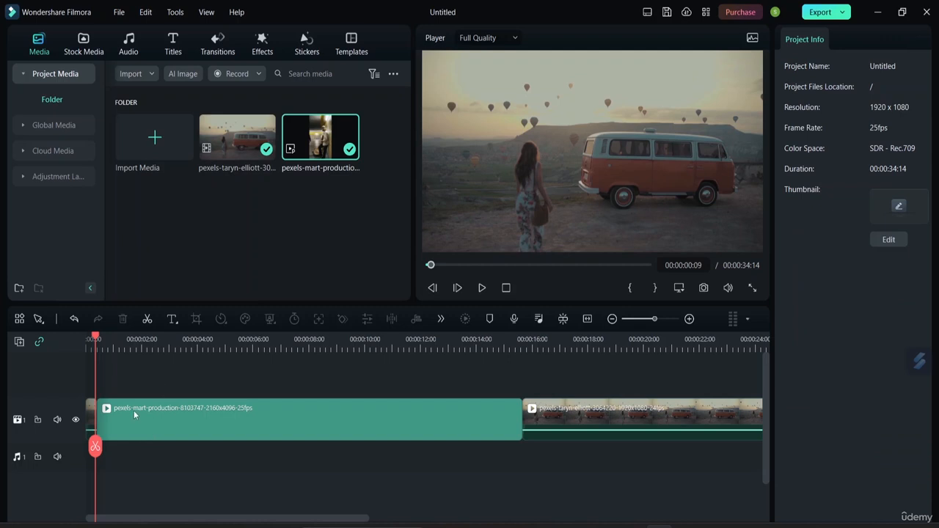
left_click_drag(133, 413, 147, 395)
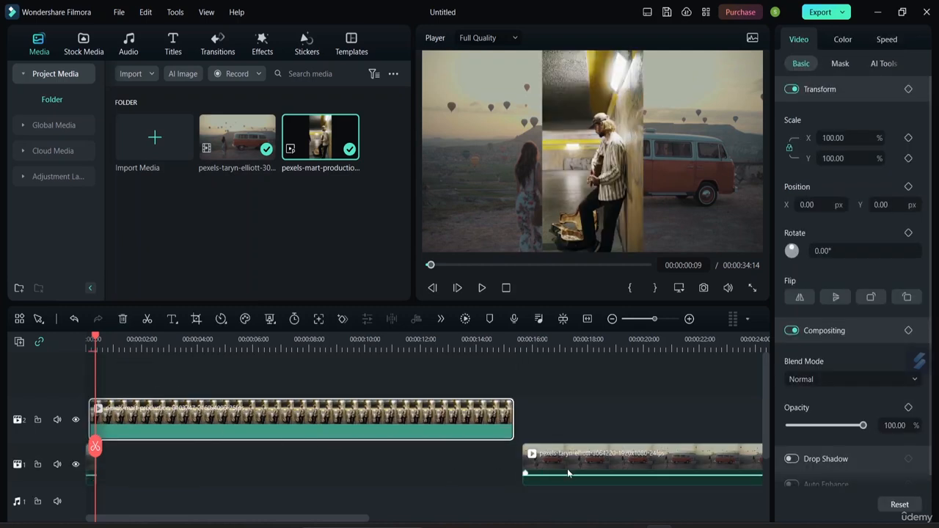
Move the longer piece of the van clip to the start of video track 1 and return the playhead to 00:00:00:00.
left_click_drag(569, 473, 125, 453)
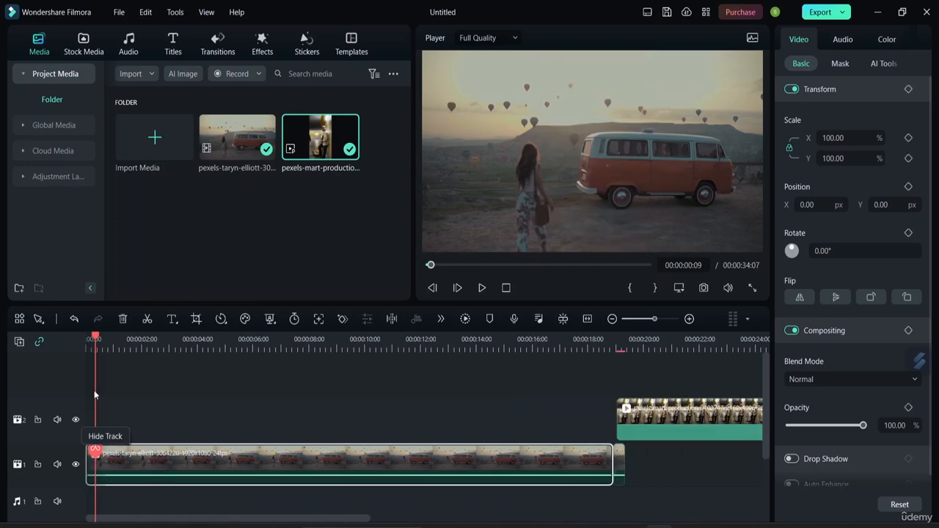
left_click(94, 393)
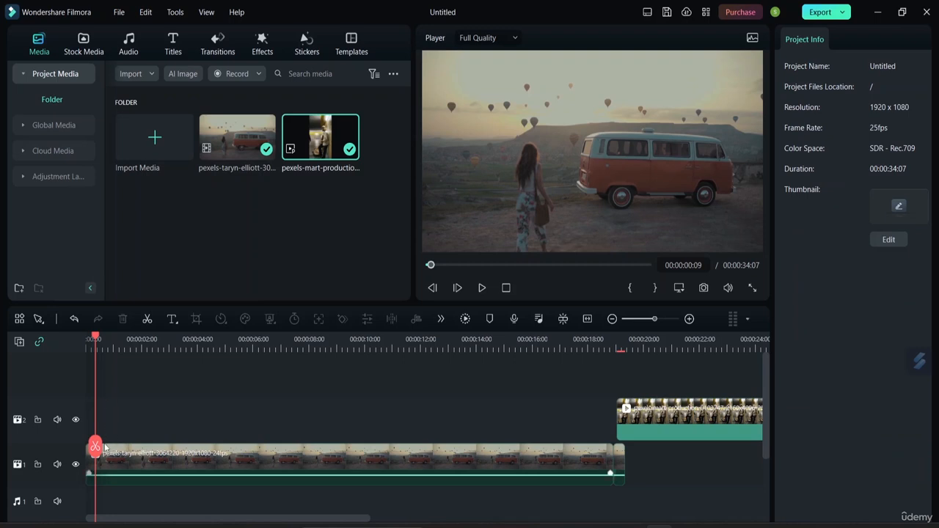
left_click_drag(96, 446, 85, 443)
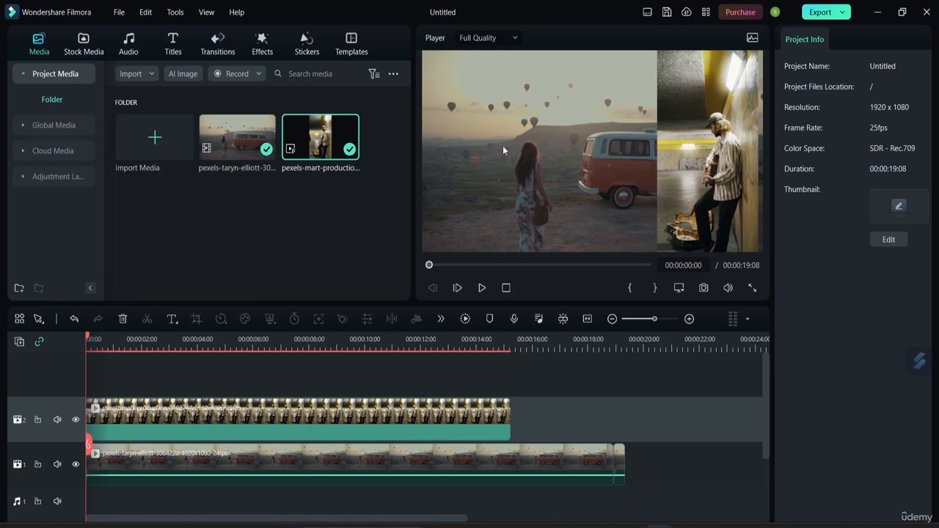
Add an empty video track 3 above the guitarist clip, select it and delete it.
left_click(17, 342)
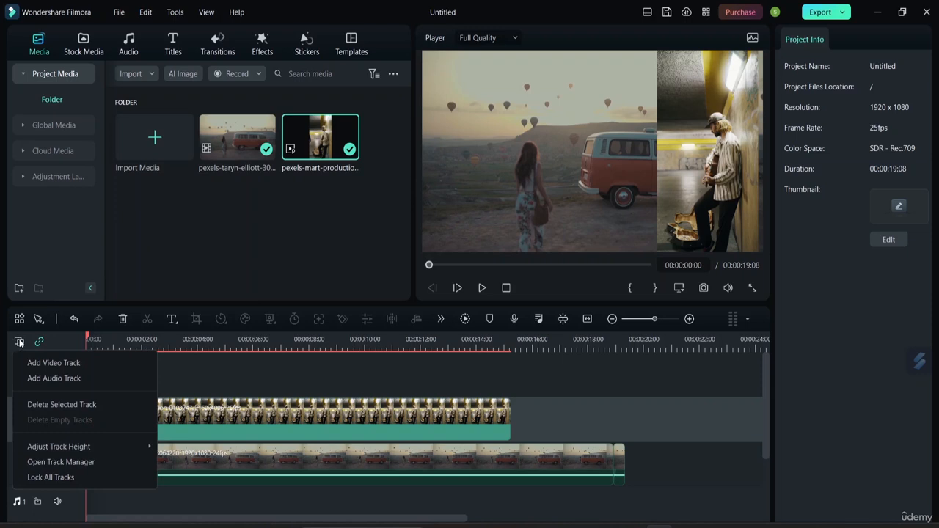
left_click(76, 363)
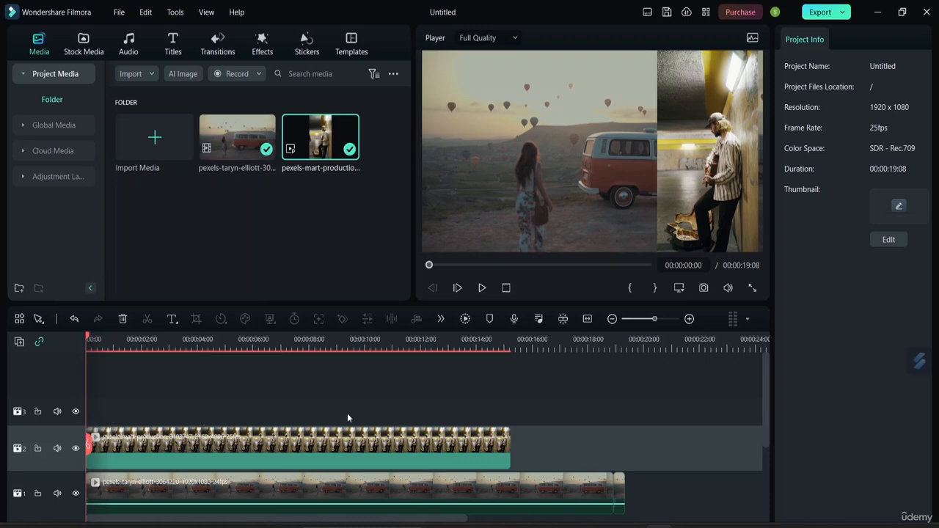
left_click(19, 341)
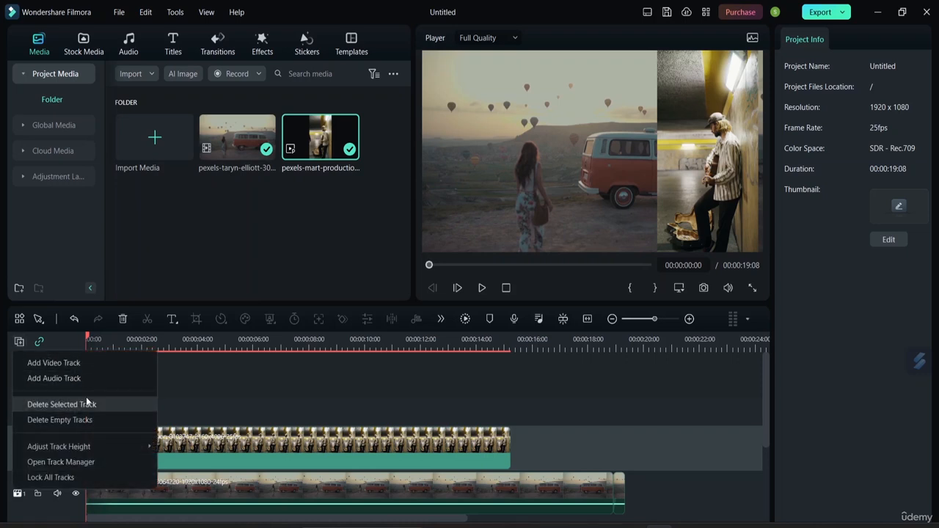
left_click(210, 410)
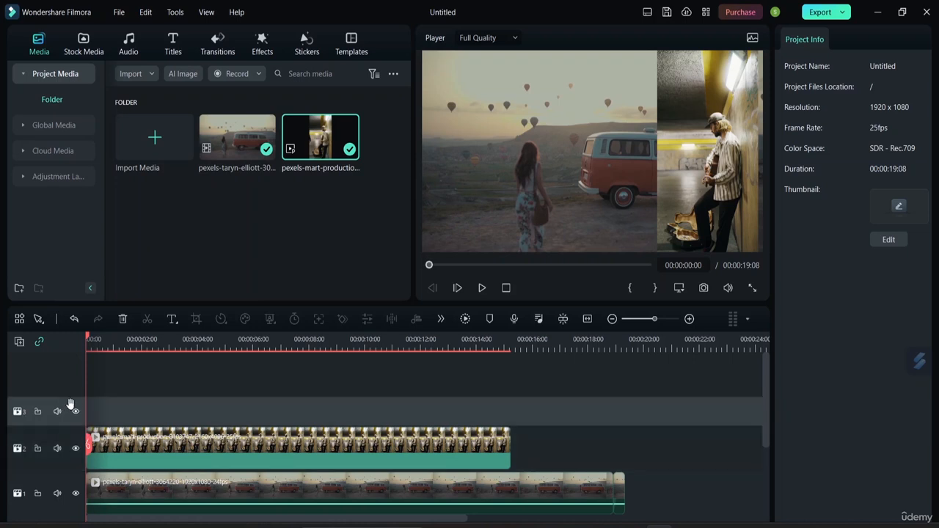
left_click(19, 341)
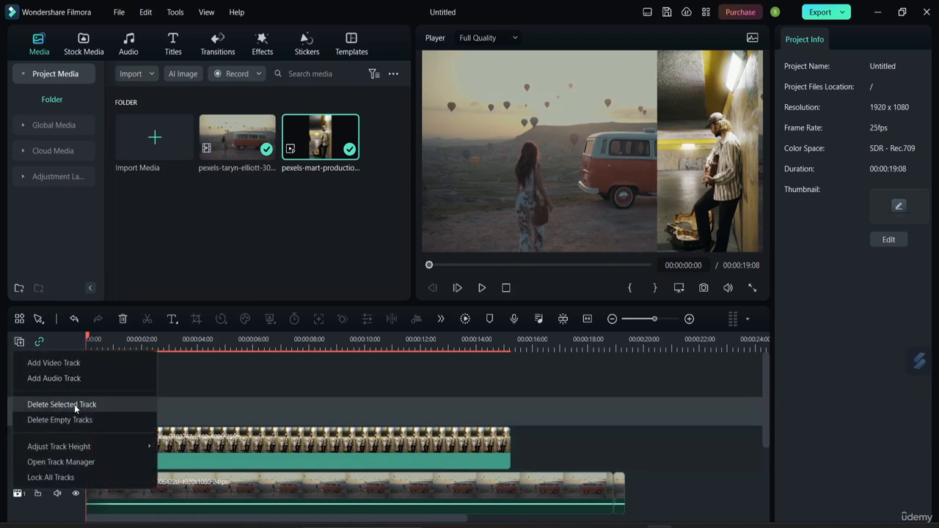
left_click(75, 404)
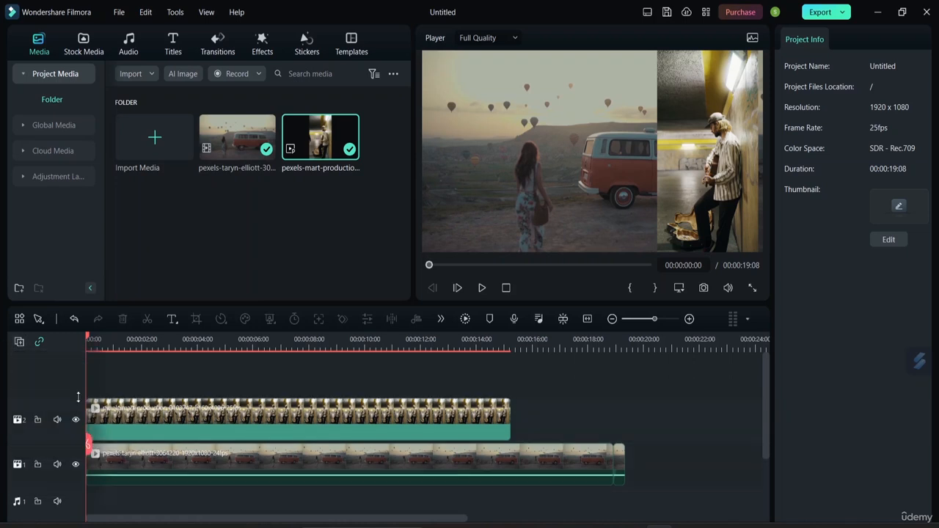
Add three empty video tracks above the guitarist clip, bringing the timeline up to video track 5.
left_click(20, 341)
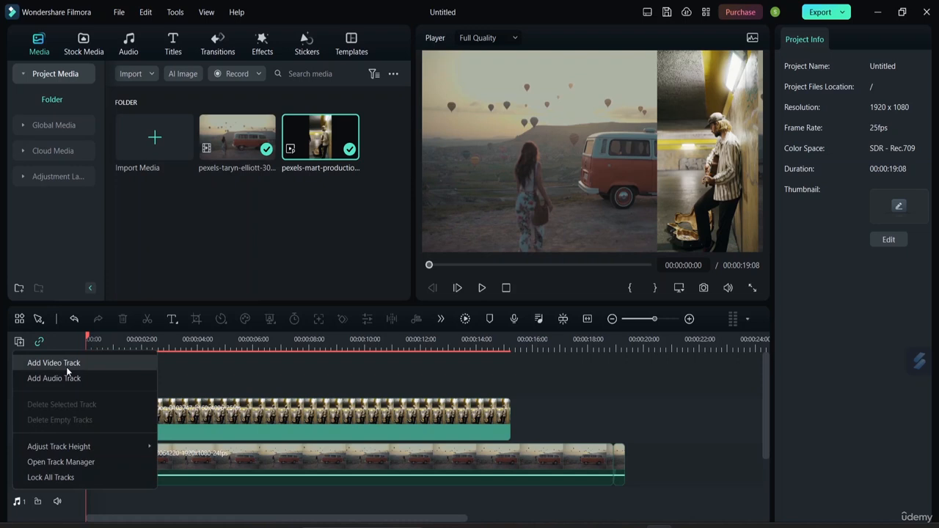
left_click(66, 369)
left_click(19, 341)
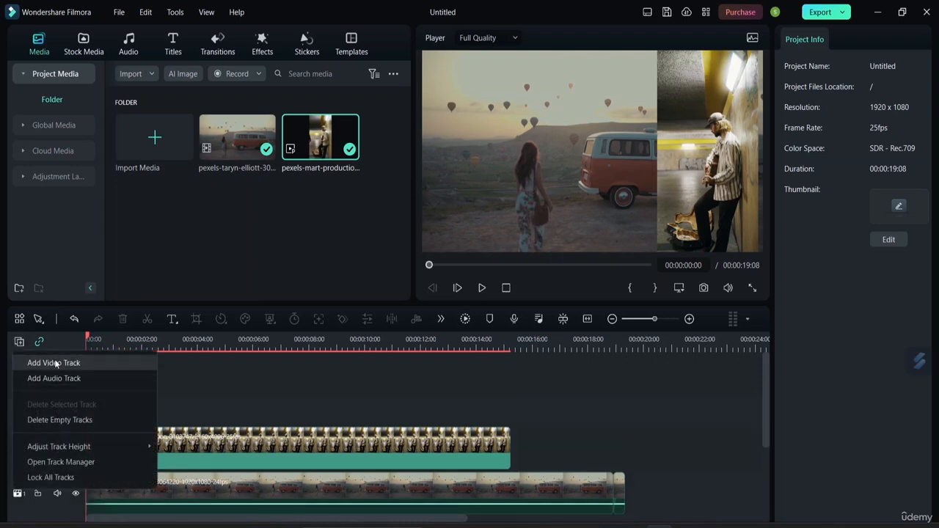
left_click(55, 363)
left_click(19, 341)
left_click(53, 363)
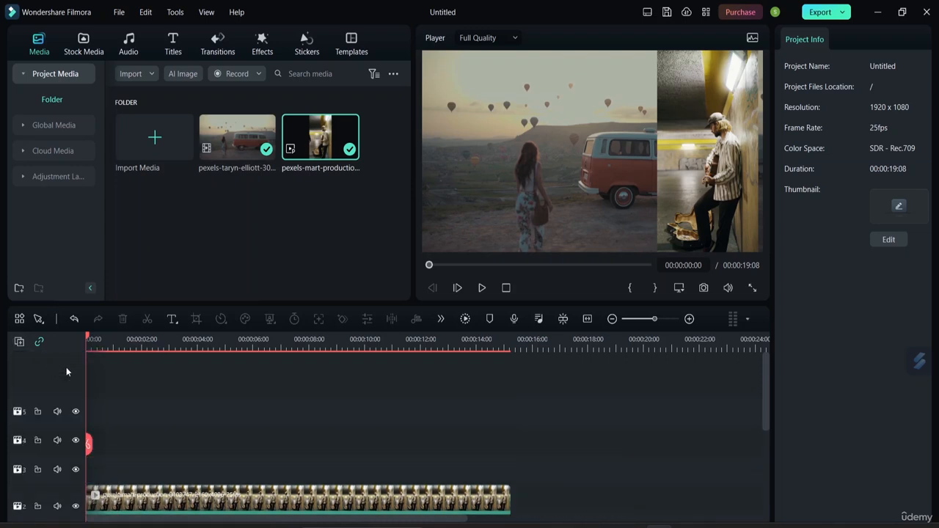
Delete all the empty video tracks above the guitarist clip in one go.
left_click(20, 342)
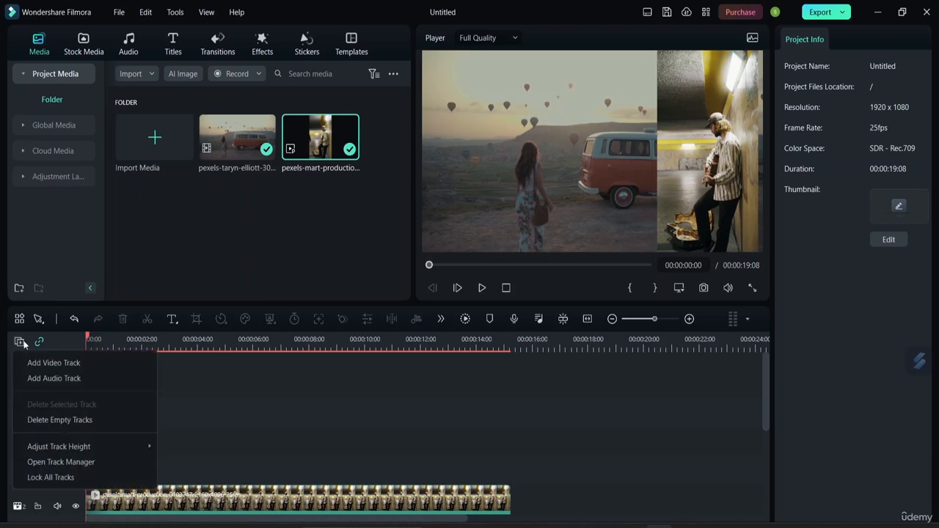
left_click(88, 425)
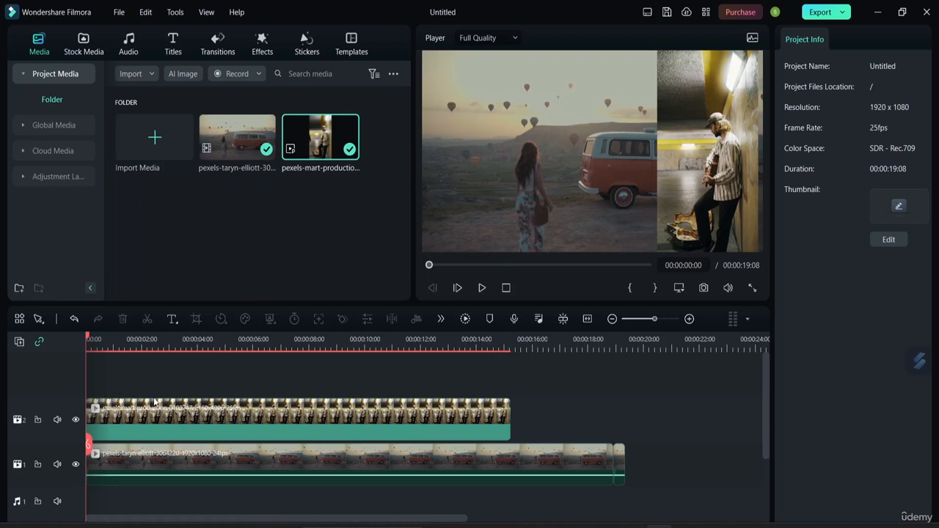
scroll(146, 405, "down", 2)
scroll(146, 405, "up", 2)
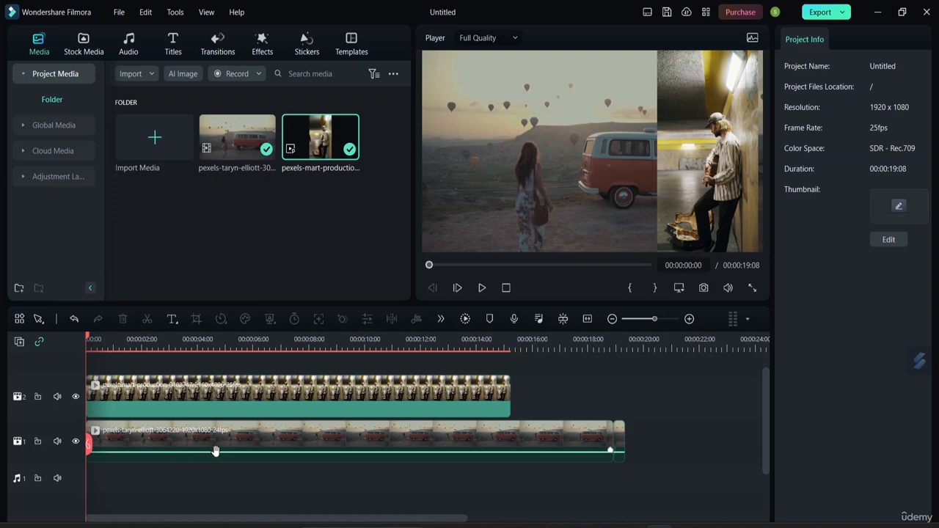
Try the Small track height on the timeline and return the tracks to Normal.
left_click(21, 342)
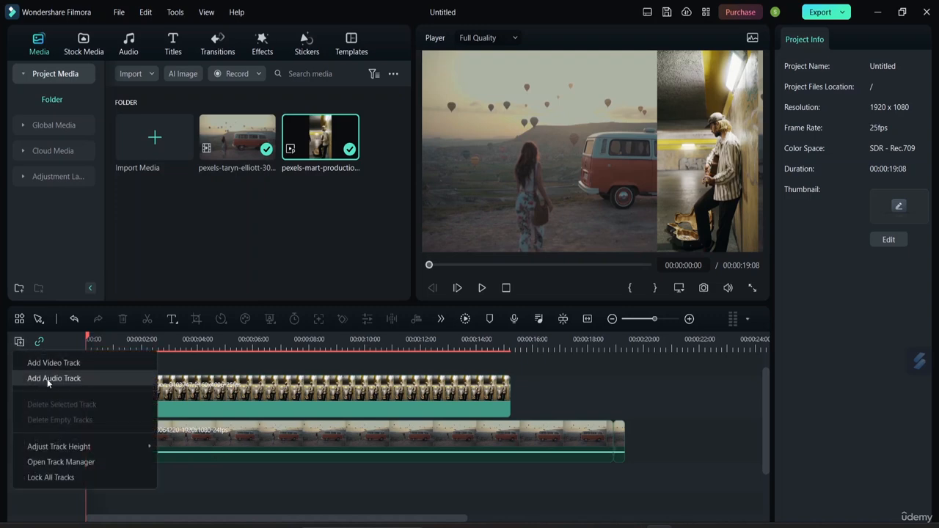
mouse_move(73, 445)
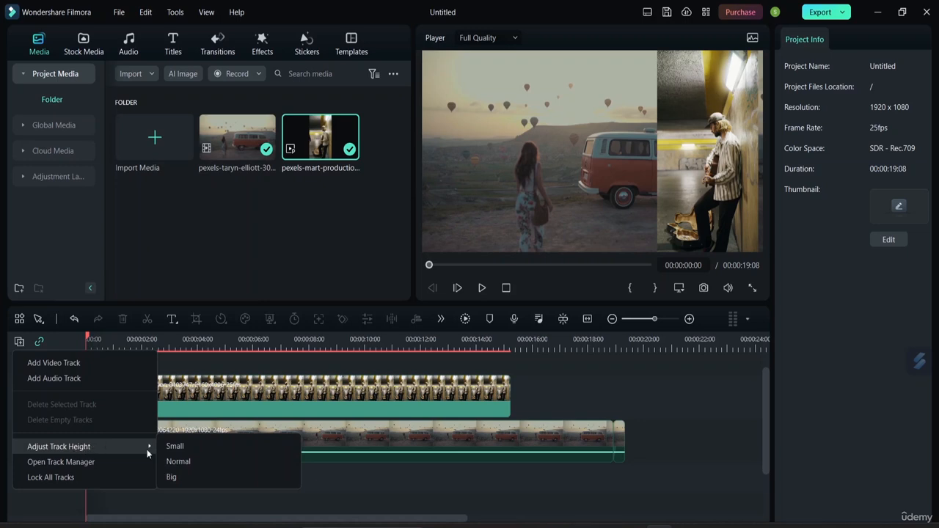
left_click(173, 447)
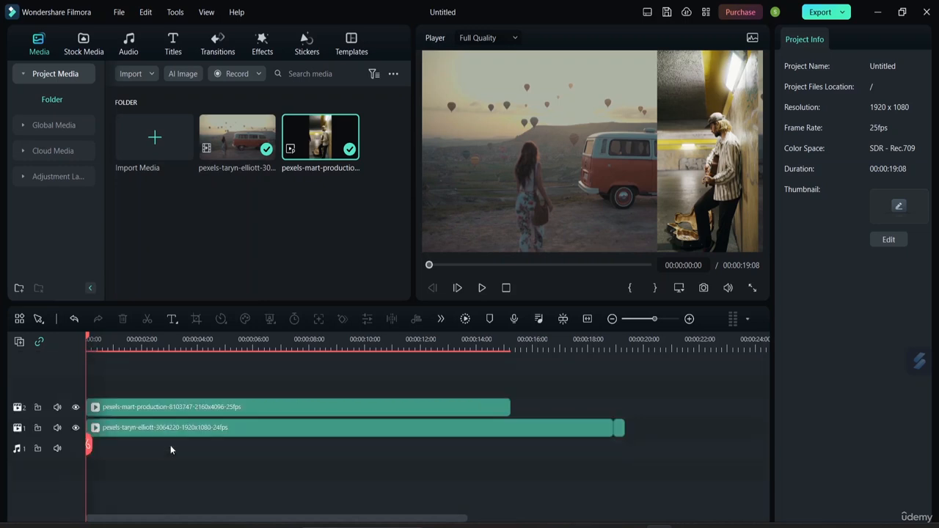
left_click(19, 342)
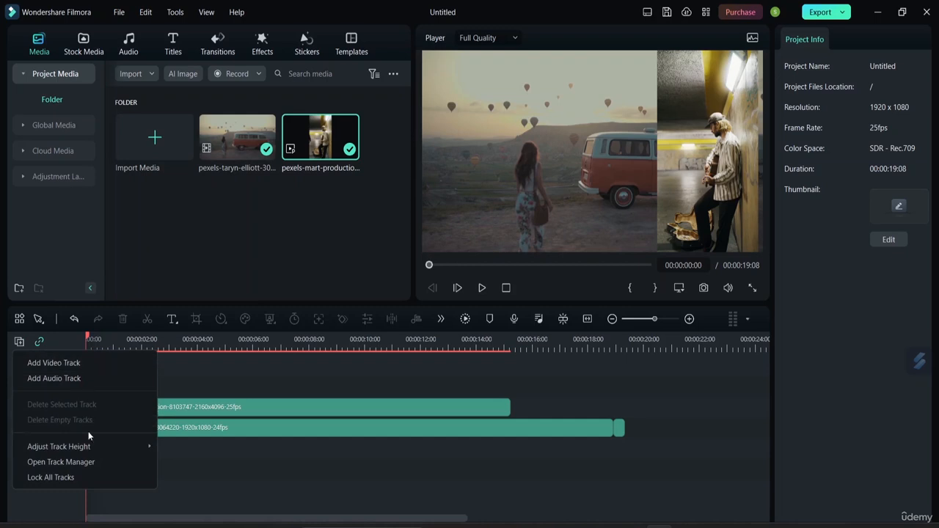
mouse_move(90, 446)
left_click(174, 459)
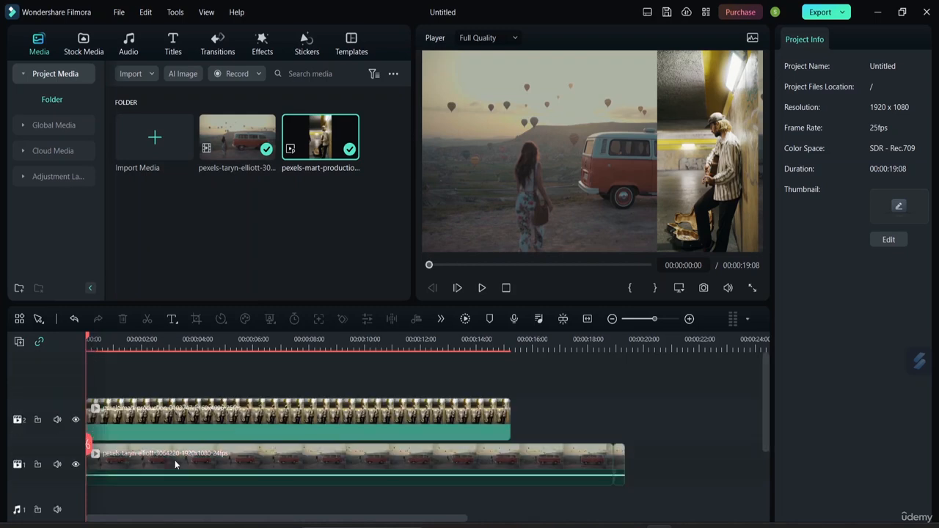
Try the Big track height on the timeline, look over the enlarged clips and restore the Normal height.
left_click(19, 341)
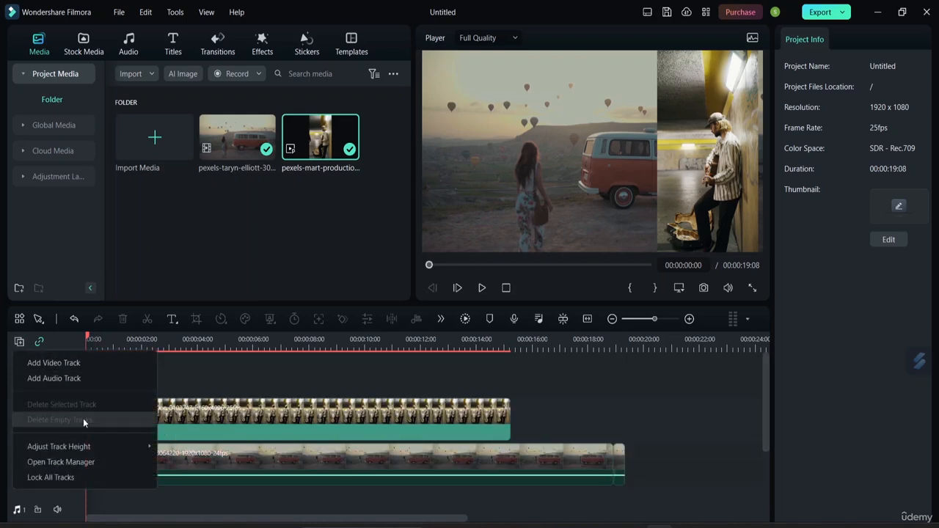
mouse_move(90, 446)
left_click(169, 476)
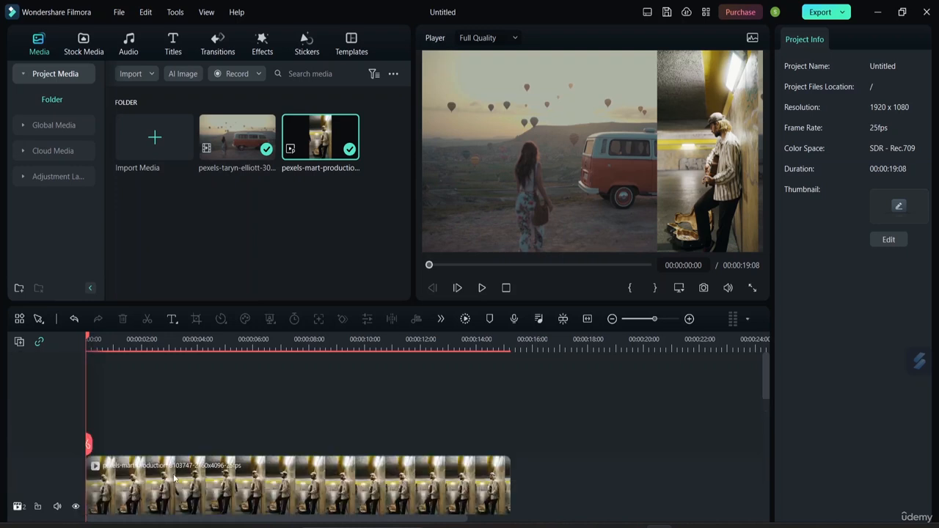
scroll(229, 442, "down", 2)
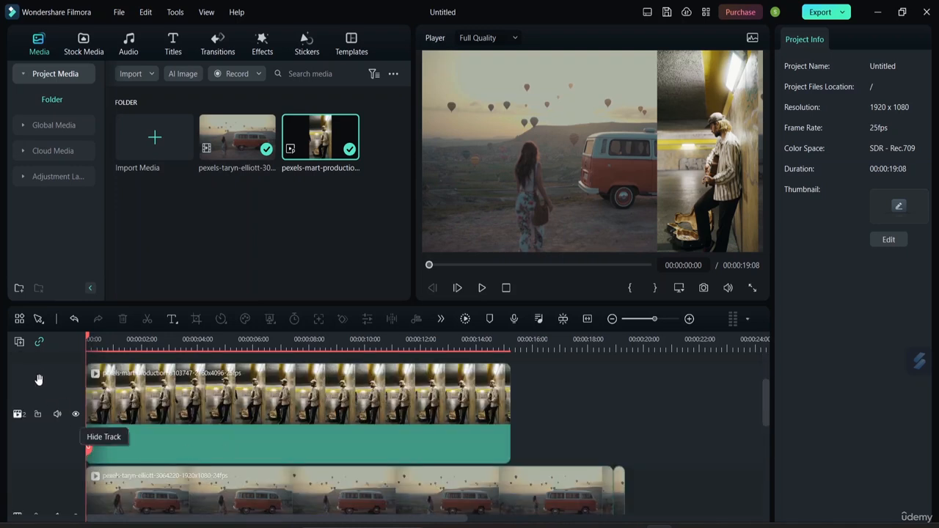
left_click(21, 343)
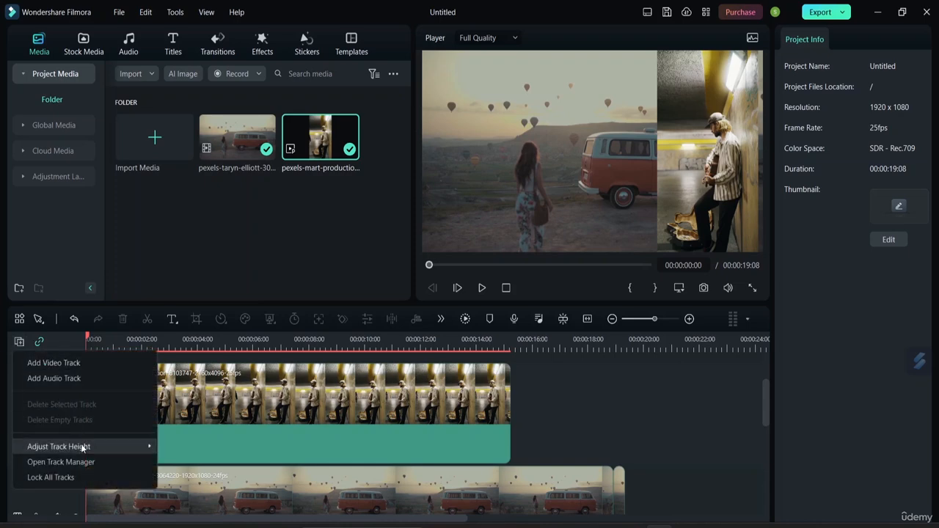
mouse_move(82, 447)
left_click(204, 463)
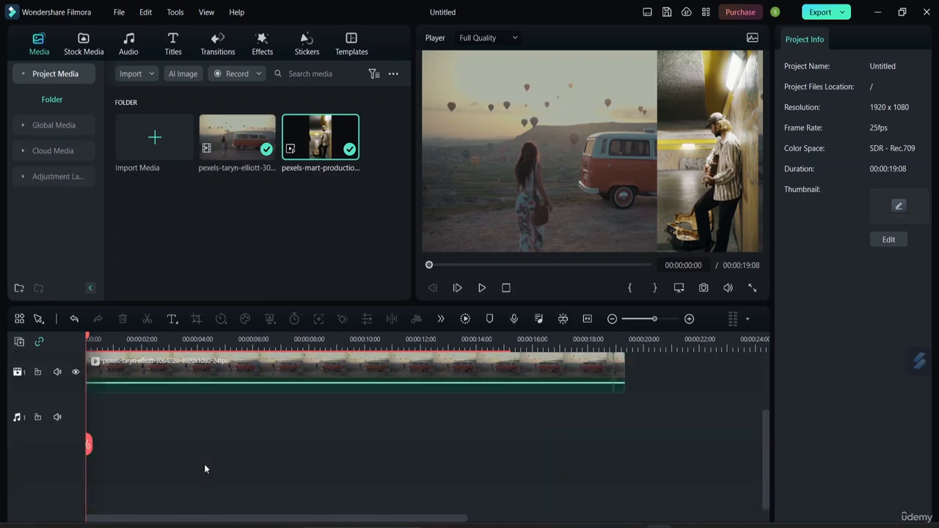
Examine the Track Manager's options for adding video and audio tracks, including the video track placement choices, and close it without adding any.
left_click(20, 342)
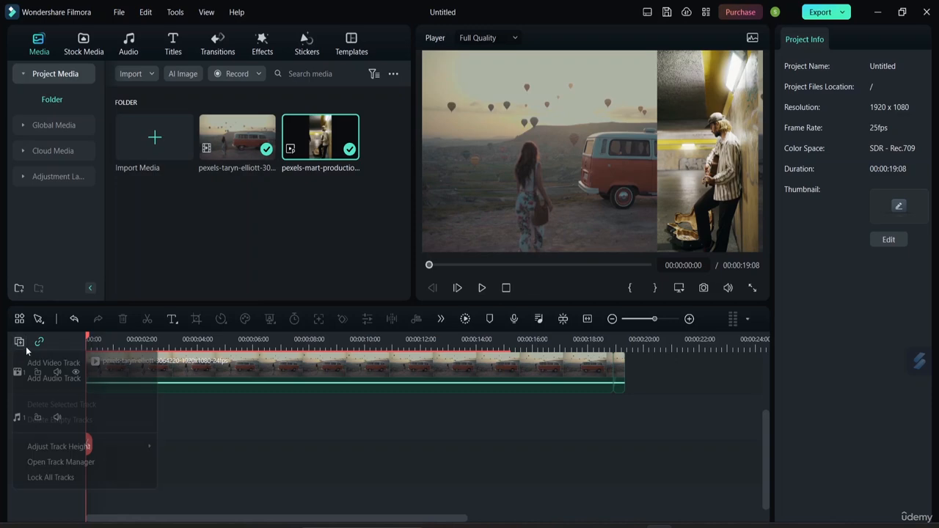
left_click(61, 462)
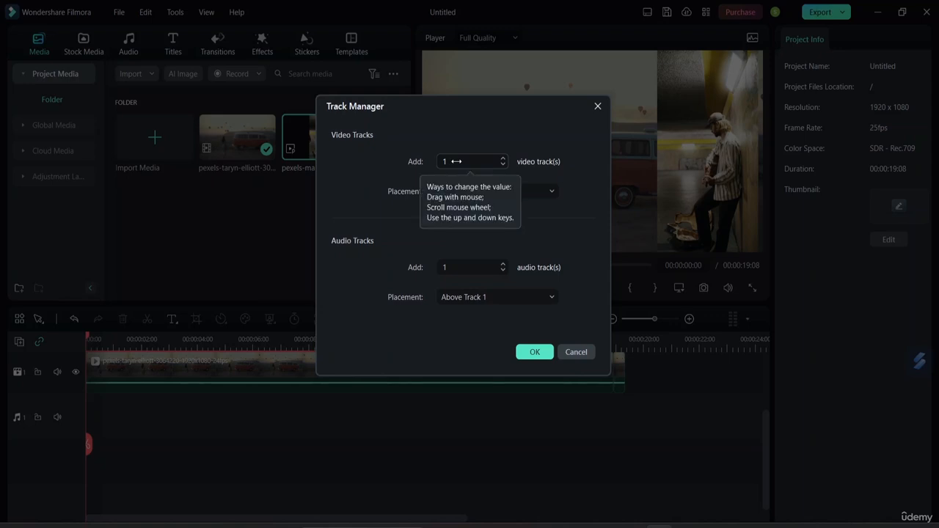
left_click(539, 192)
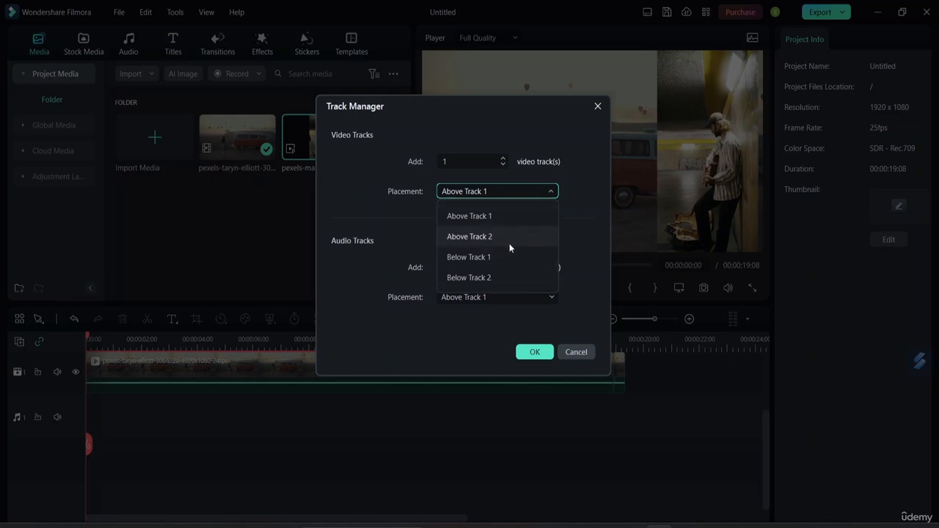
left_click(550, 194)
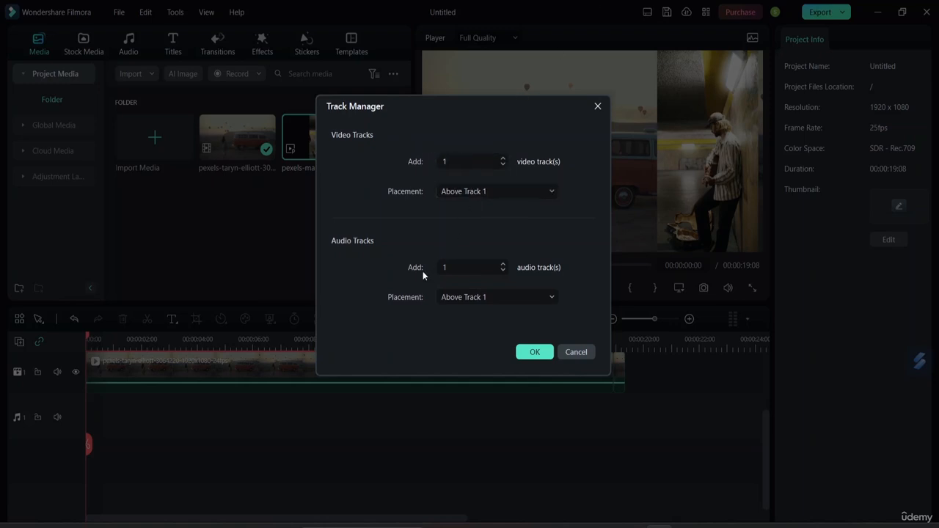
left_click(576, 352)
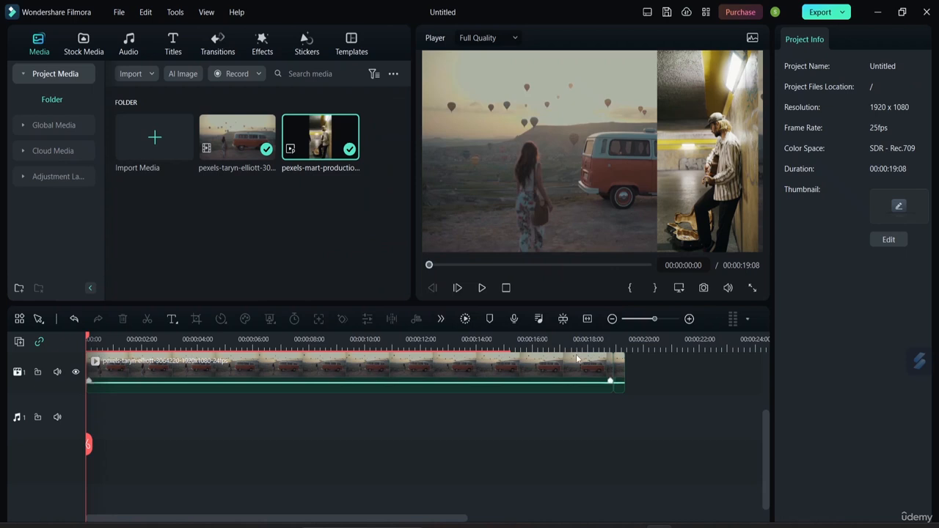
scroll(434, 402, "up", 3)
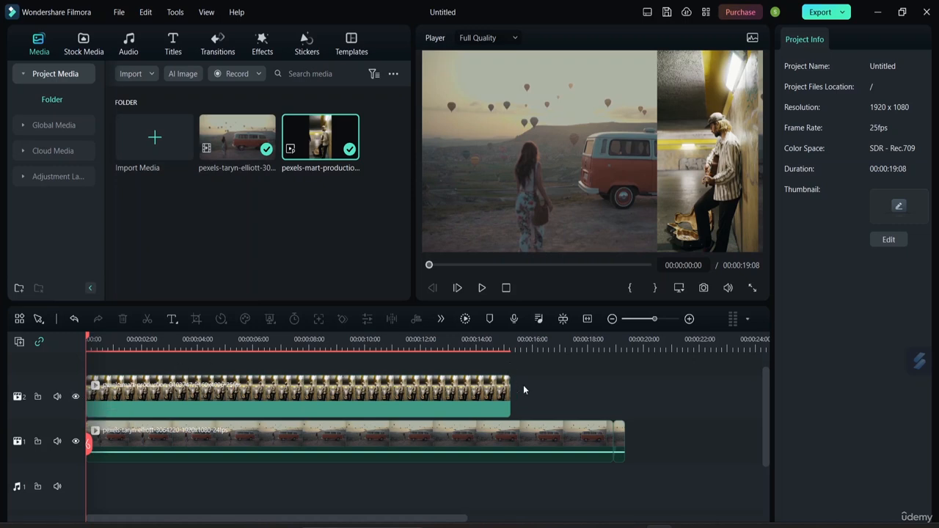
Hide video track 2 while previewing the van clip from the start, and make the track visible again.
left_click(74, 396)
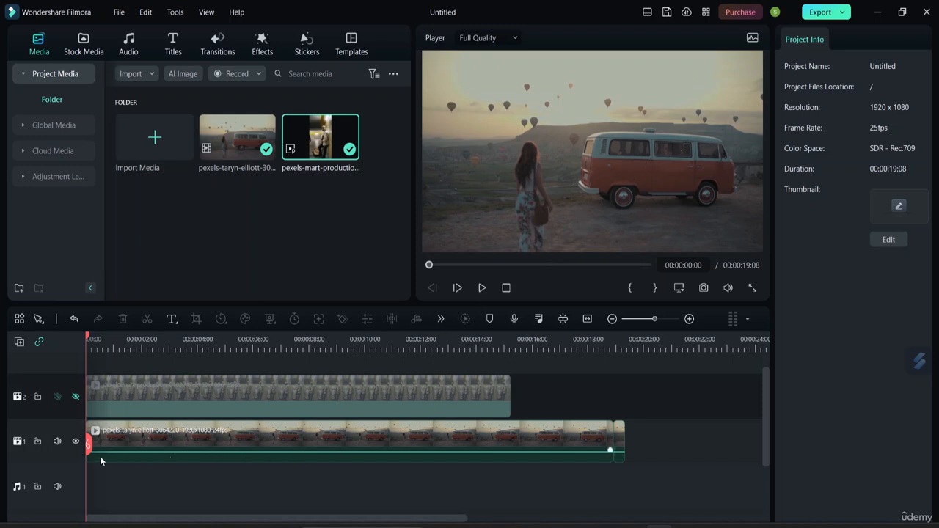
left_click(482, 287)
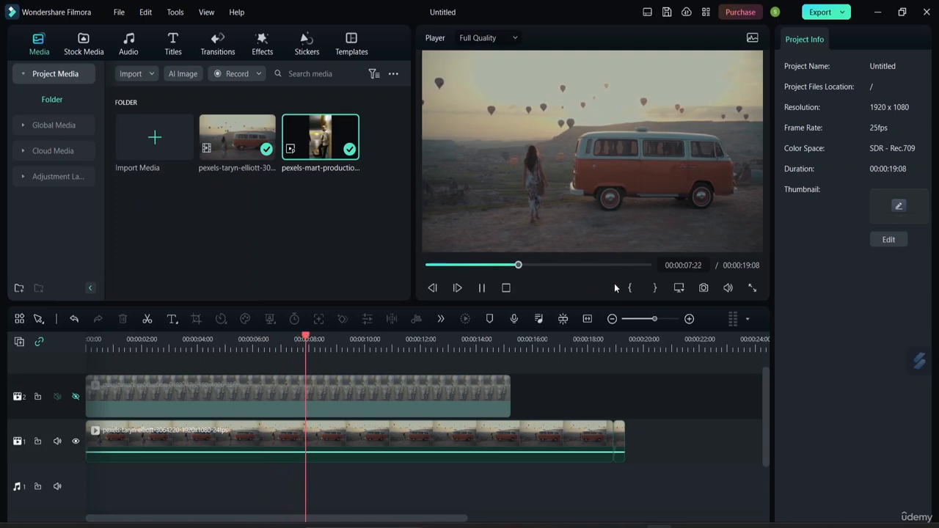
left_click(480, 288)
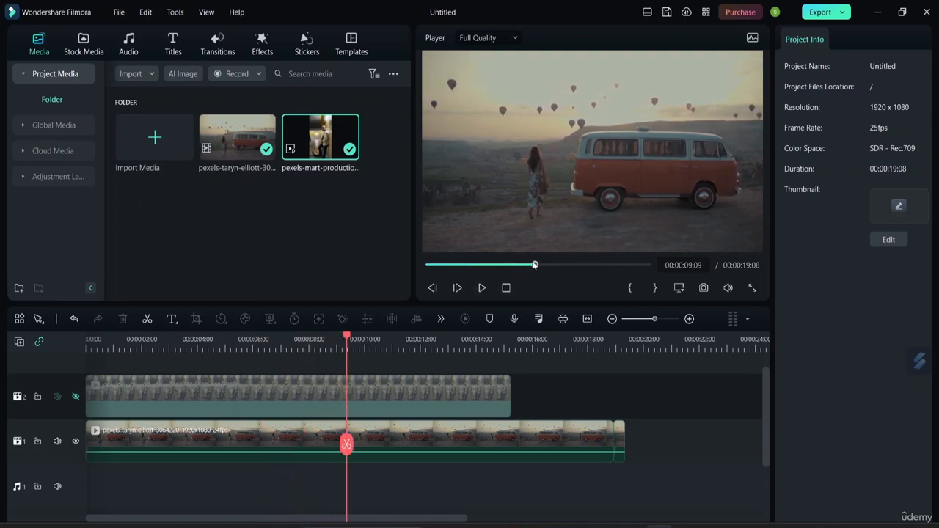
left_click_drag(529, 265, 427, 265)
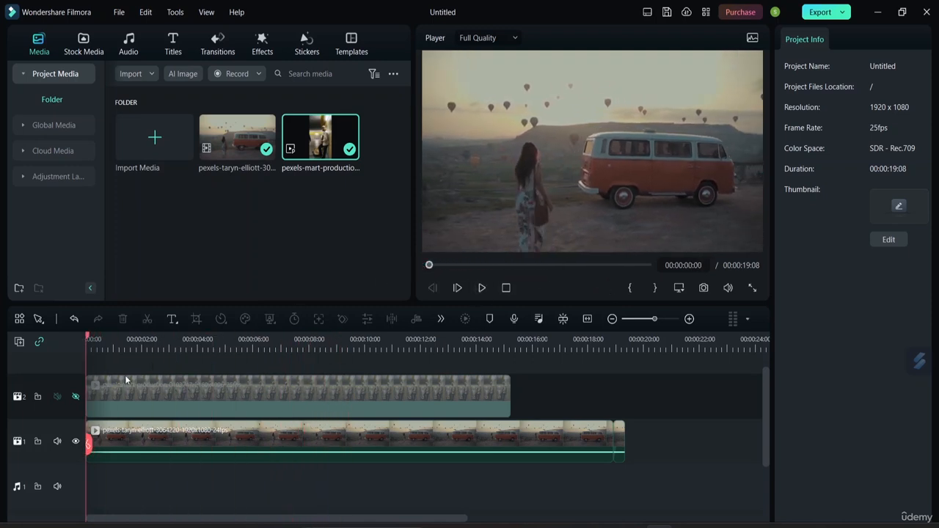
left_click(75, 396)
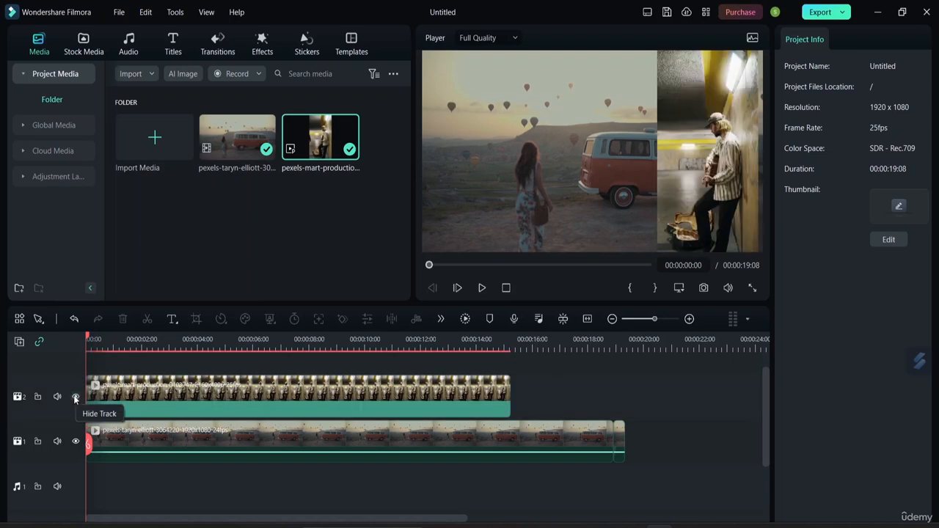
Play the preview with both video tracks visible and return the playhead to 00:00:00:00.
left_click(481, 288)
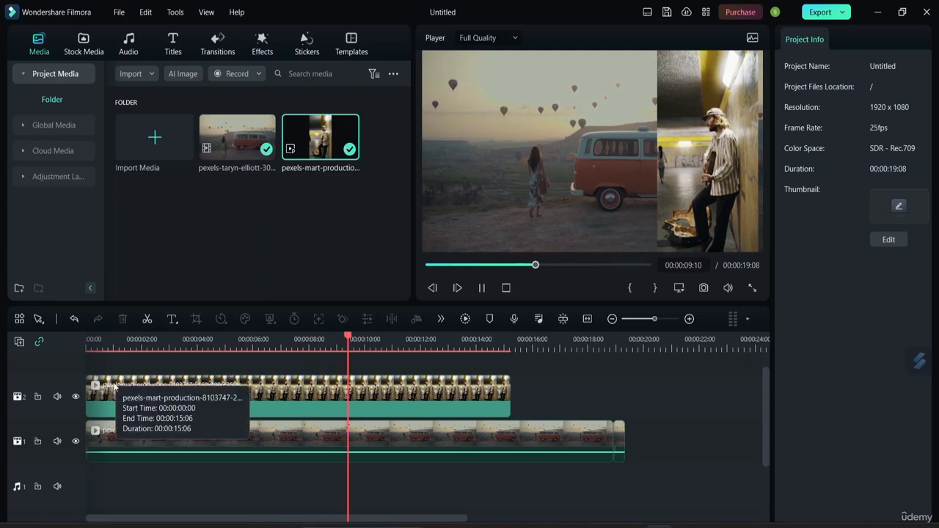
left_click(482, 289)
left_click_drag(413, 449, 57, 398)
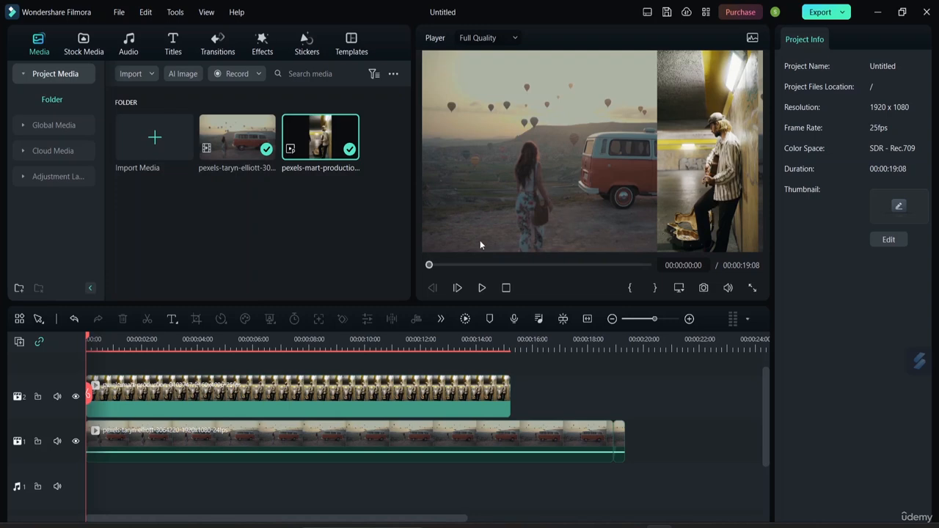
Mute video track 2 with the guitarist clip and check it by playing the preview up to 00:00:03:09.
left_click(57, 397)
left_click(481, 288)
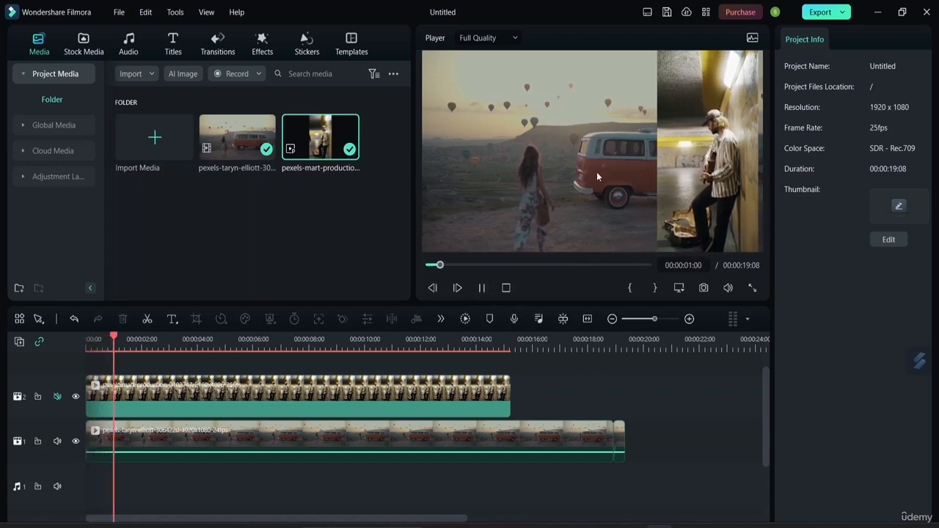
left_click(484, 289)
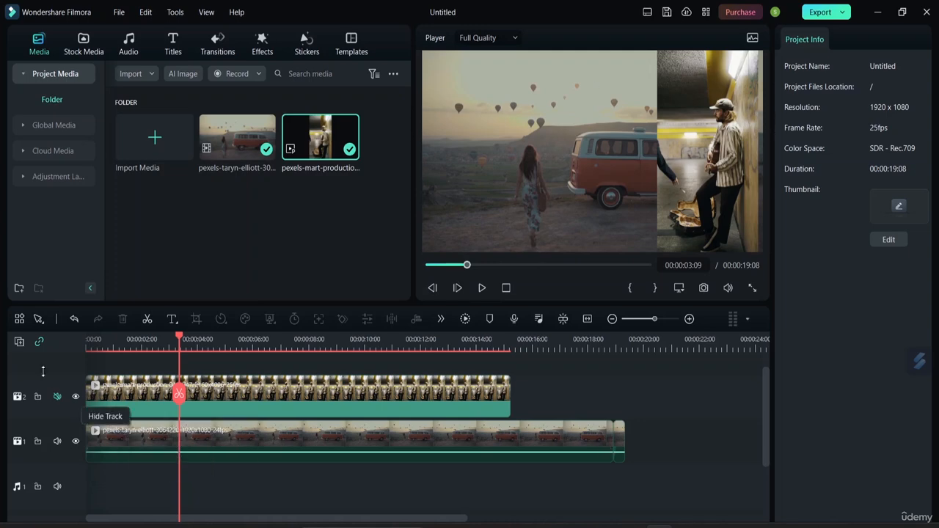
left_click(19, 342)
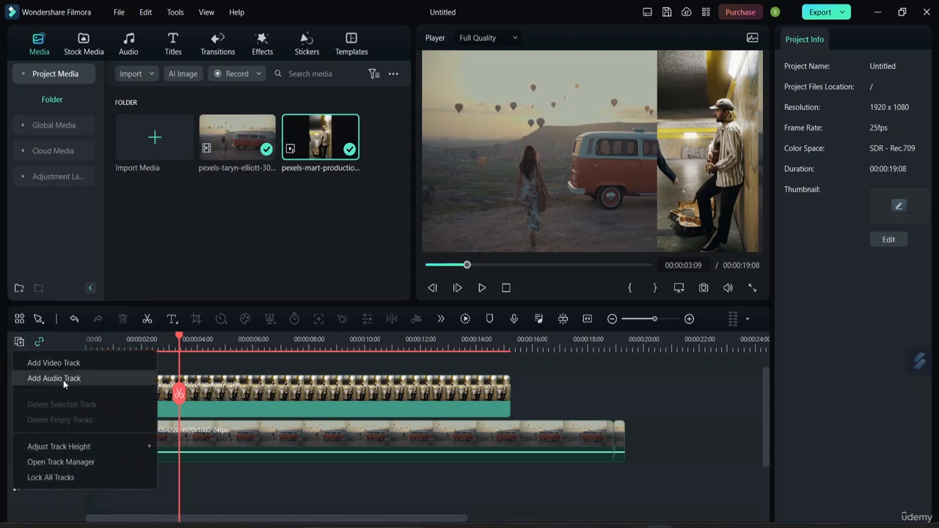
left_click(102, 379)
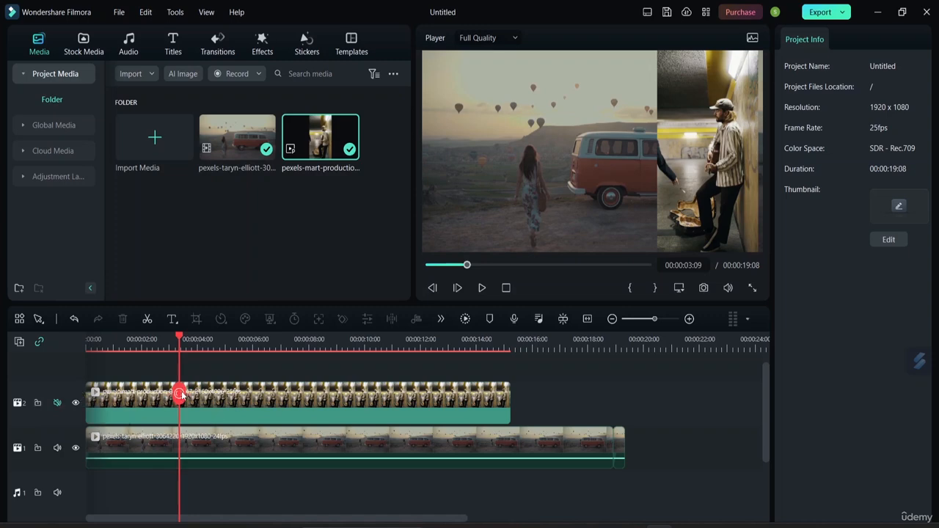
Move the playhead back to 00:00:00:04 and add an empty video track 3 above the guitarist clip.
left_click_drag(180, 395, 89, 376)
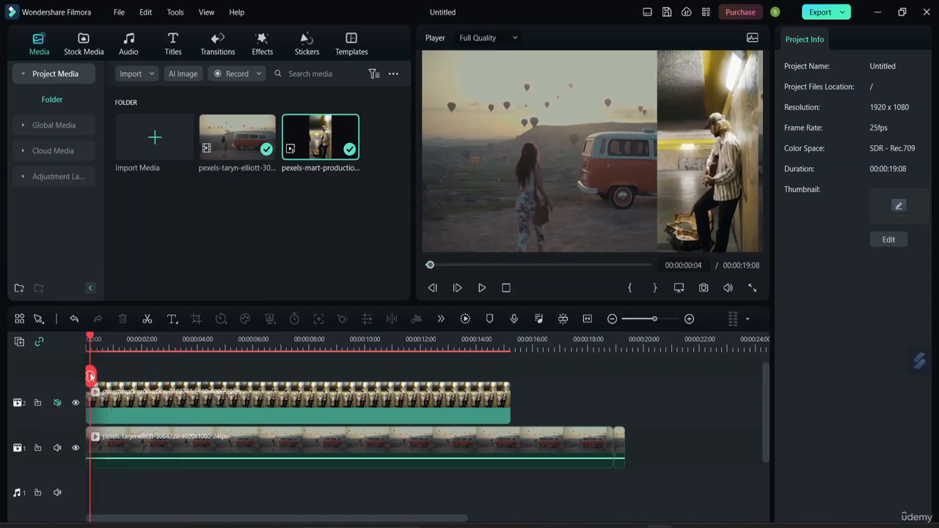
left_click(19, 341)
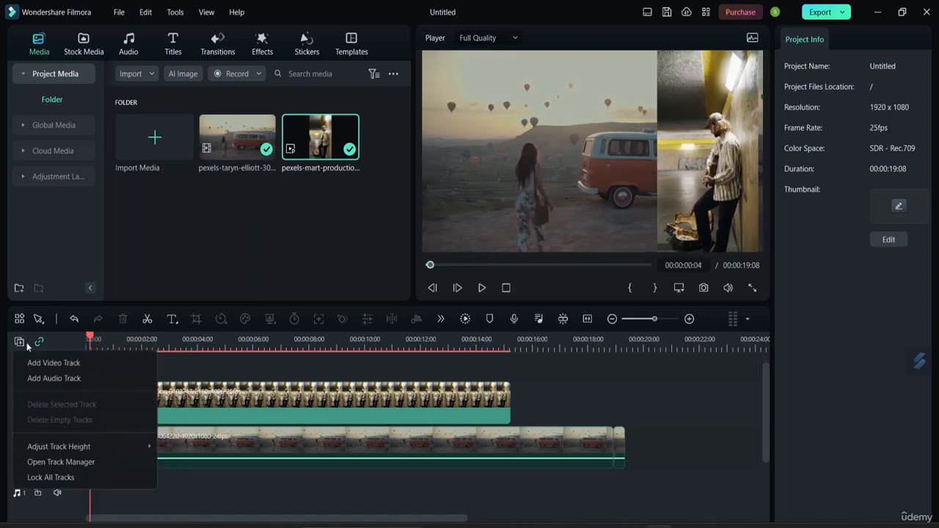
left_click(88, 365)
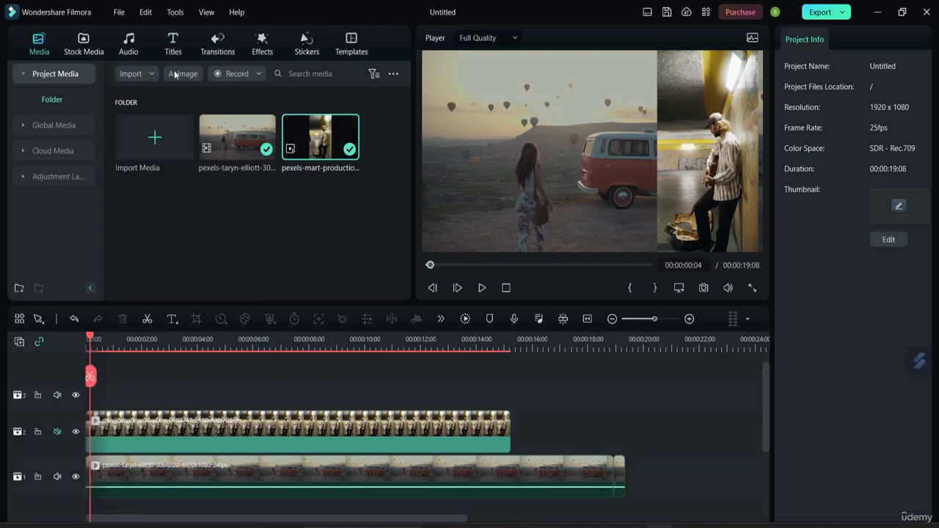
Add the Pexels stock photo of the couple by the wooden fence at the start of track 3.
left_click(88, 49)
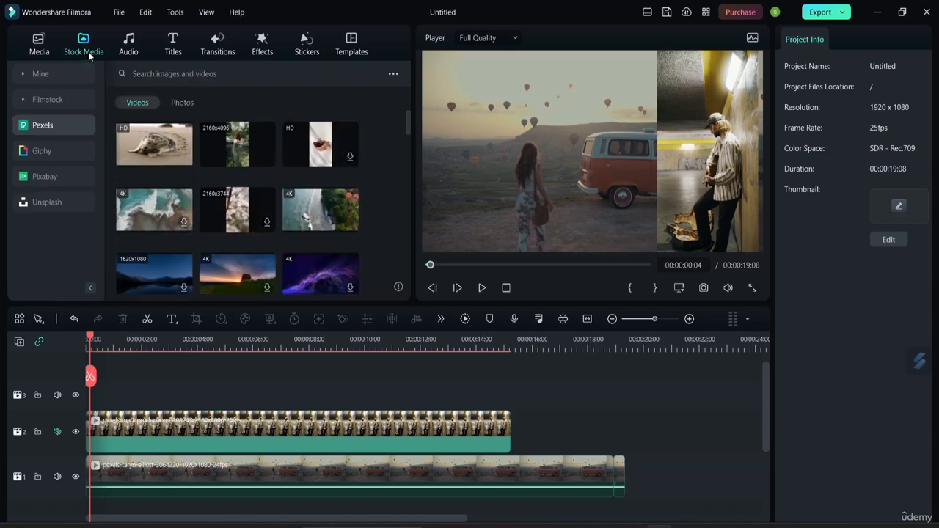
left_click(180, 103)
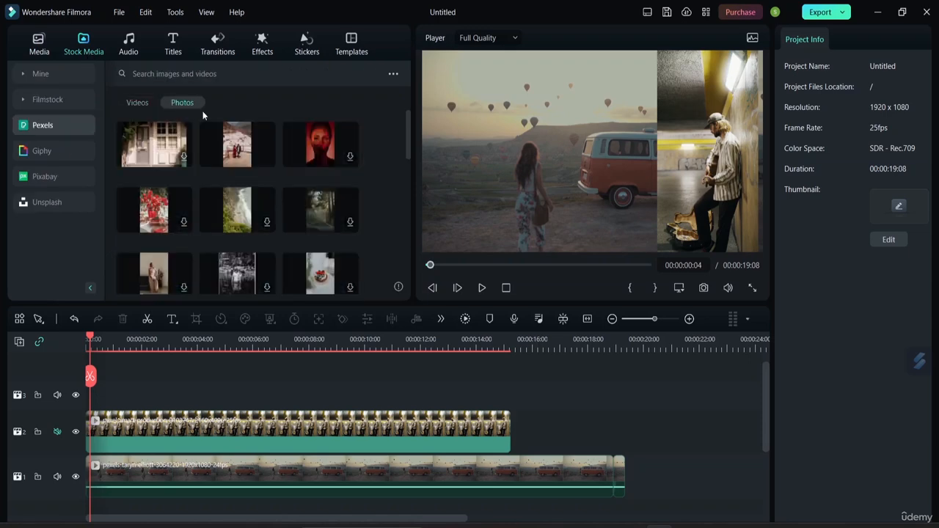
left_click(249, 152)
left_click_drag(250, 152, 120, 423)
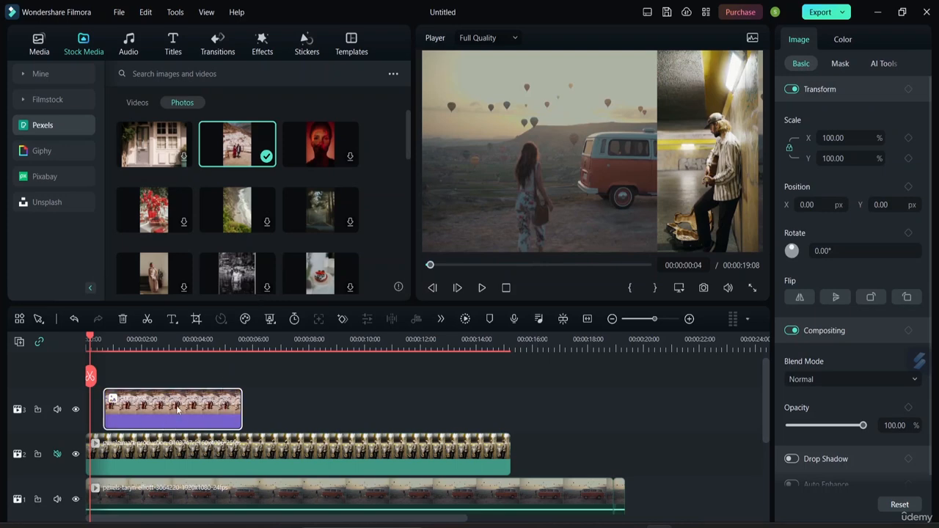
mouse_move(179, 401)
left_mouse_down()
mouse_move(267, 374)
mouse_move(184, 415)
mouse_move(163, 415)
mouse_move(174, 413)
left_mouse_up()
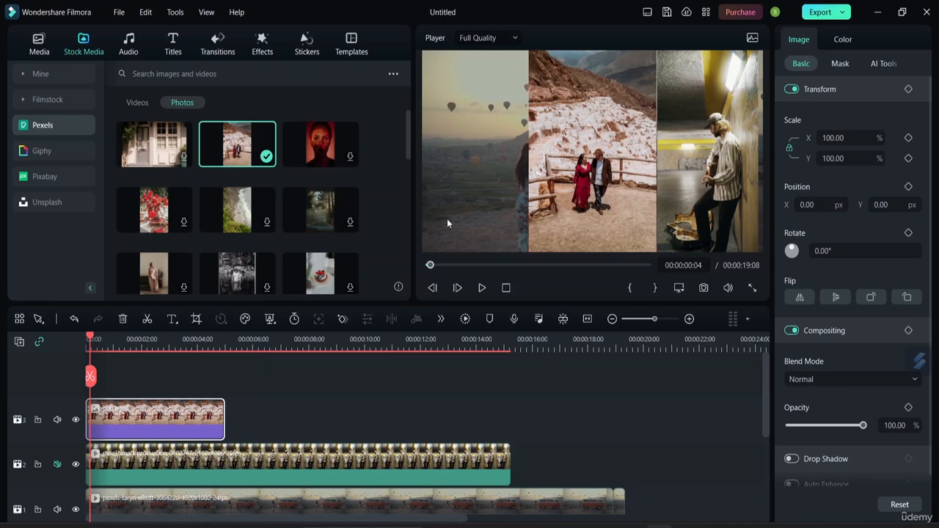
Scale the couple photo to about 33% and place it in the upper-left corner of the video frame.
left_click(559, 196)
left_click_drag(594, 251, 609, 235)
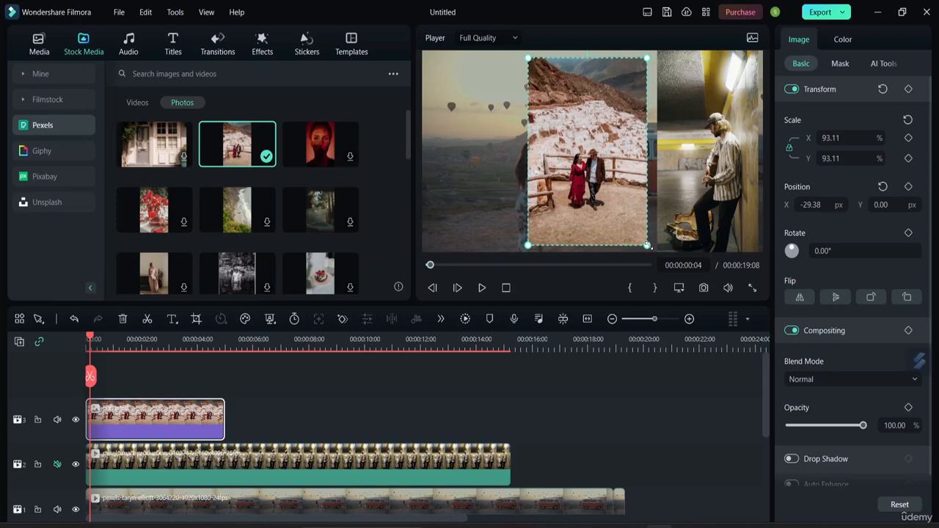
left_click_drag(649, 247, 459, 85)
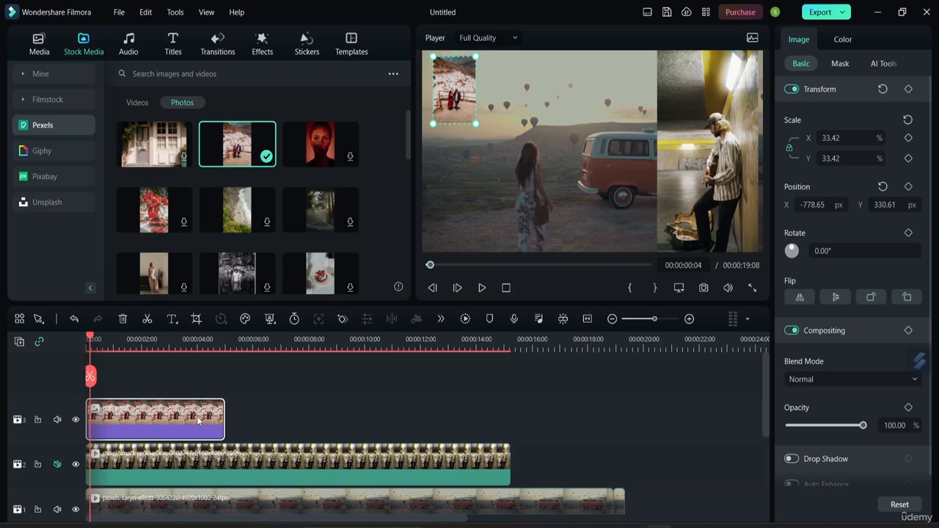
Shift the couple photo clip slightly later to start at 00:00:00:03 and lock track 3.
mouse_move(301, 457)
left_mouse_down()
mouse_move(503, 458)
mouse_move(301, 460)
left_mouse_up()
mouse_move(162, 409)
left_mouse_down()
mouse_move(267, 416)
mouse_move(168, 420)
left_mouse_up()
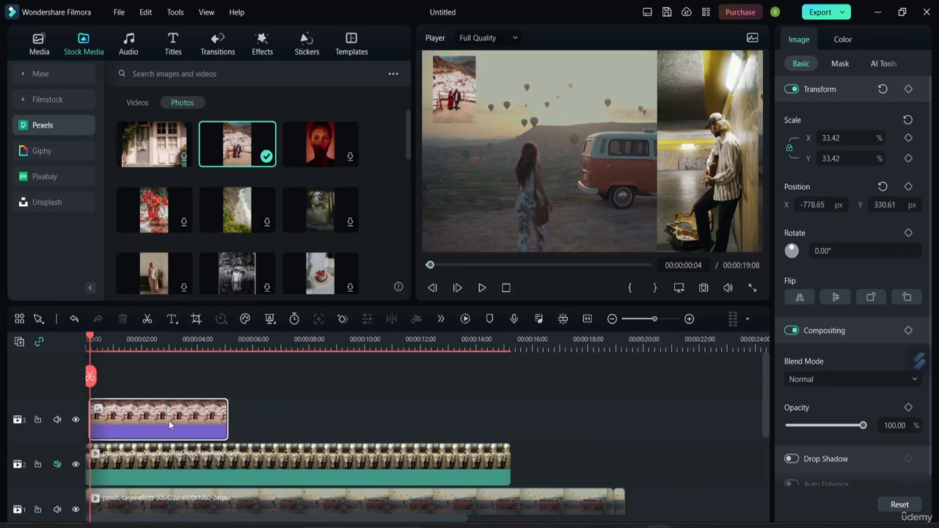
left_click(39, 420)
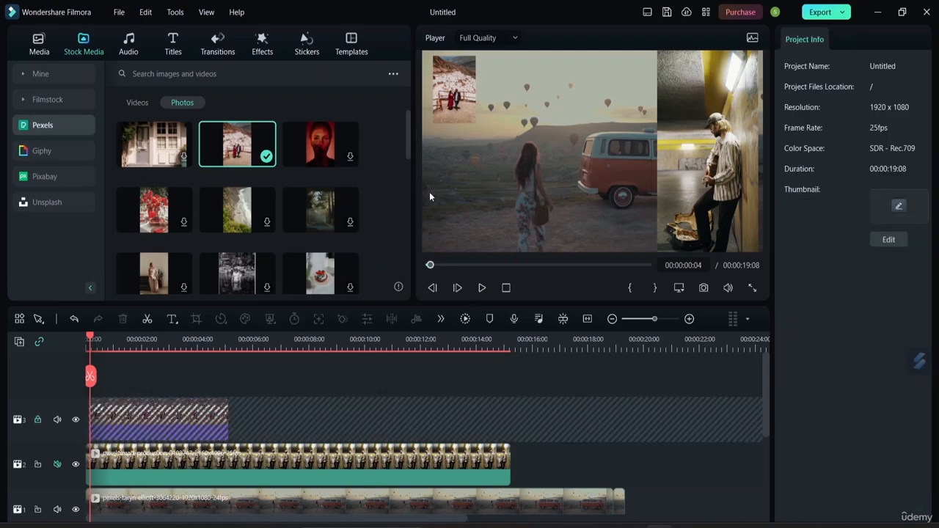
Play the preview with track 3 locked and pause it at 00:00:10:17.
left_click(481, 288)
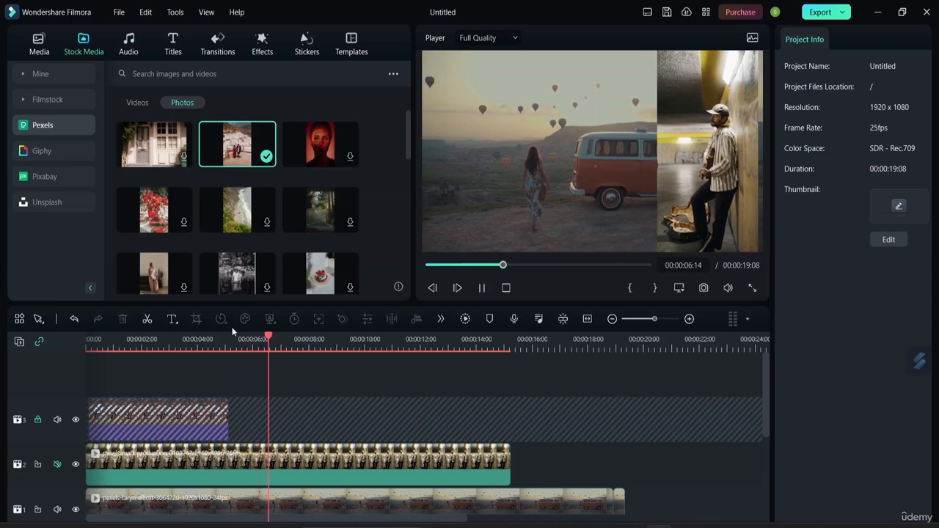
left_click(433, 265)
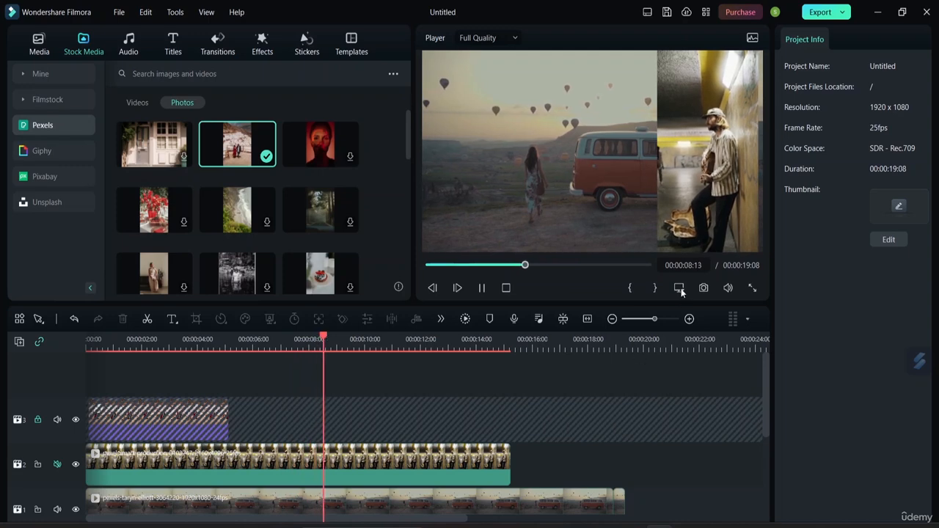
left_click(480, 287)
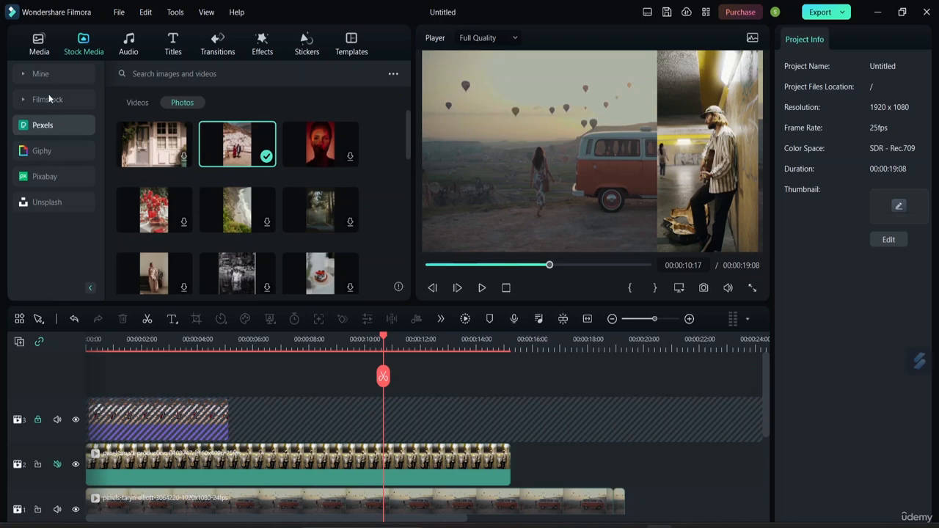
Import the image download (1) from the Camera Roll folder in Pictures into Global Media and preview it.
left_click(40, 49)
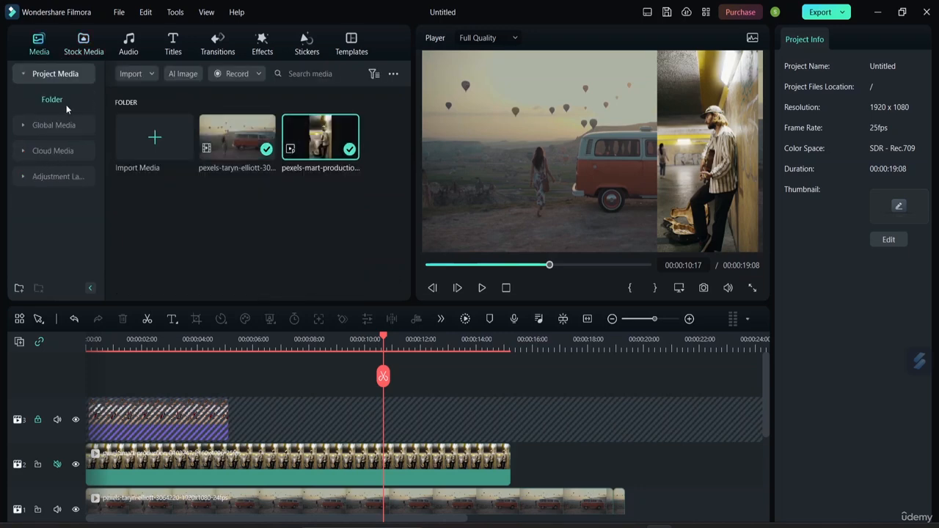
left_click(63, 123)
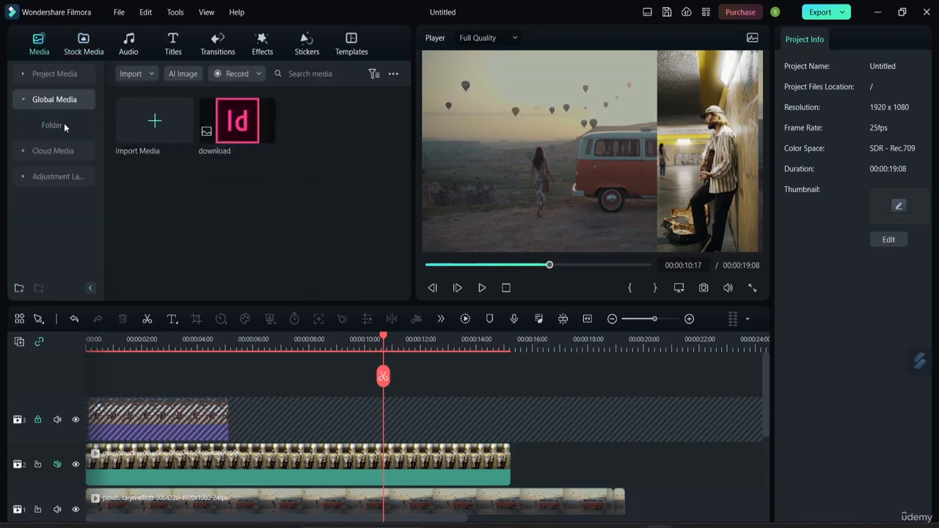
left_click(159, 133)
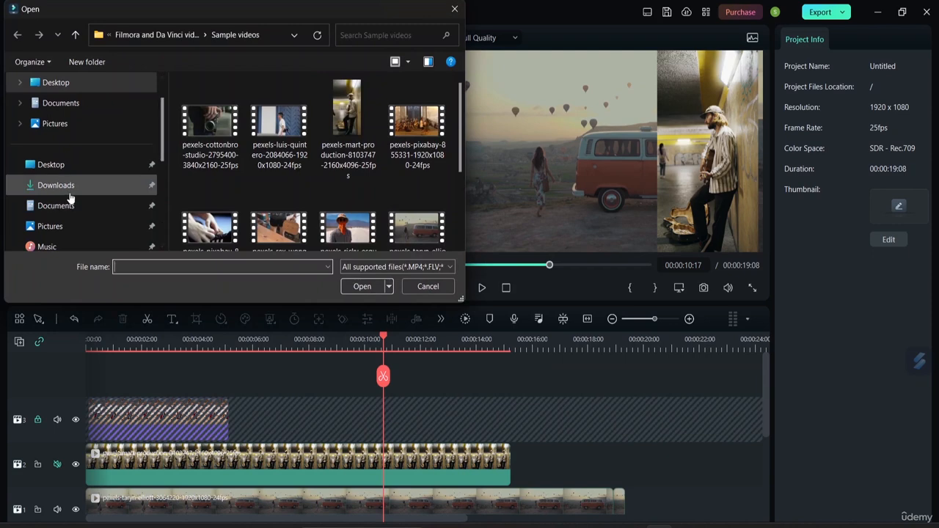
left_click(76, 226)
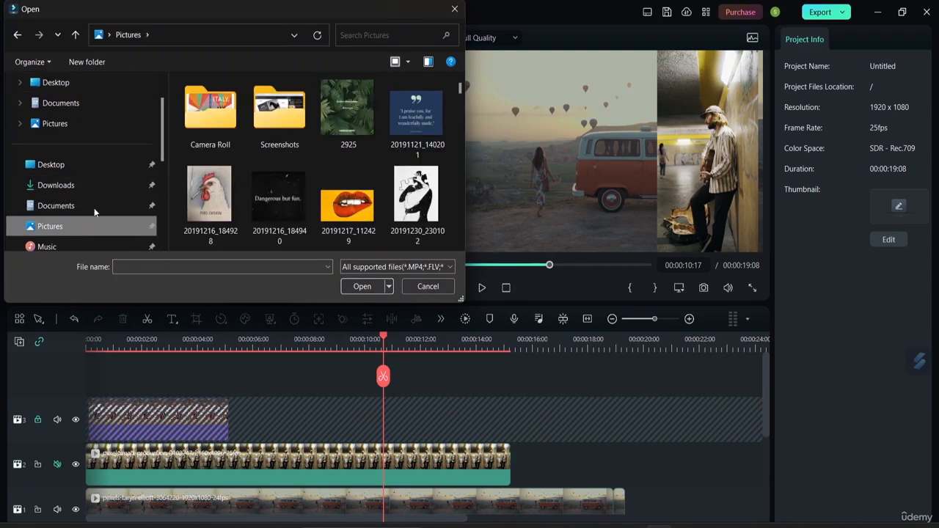
left_click(225, 123)
double_click(226, 123)
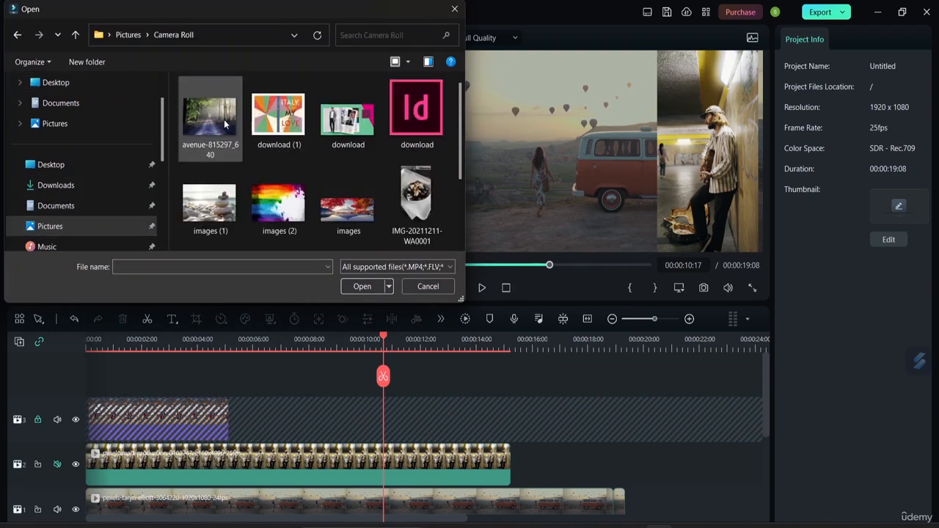
double_click(283, 130)
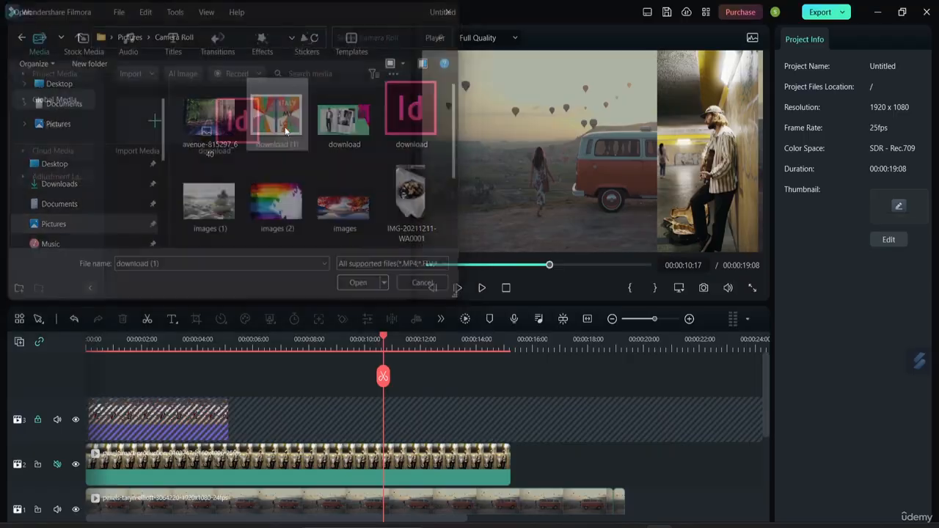
double_click(248, 139)
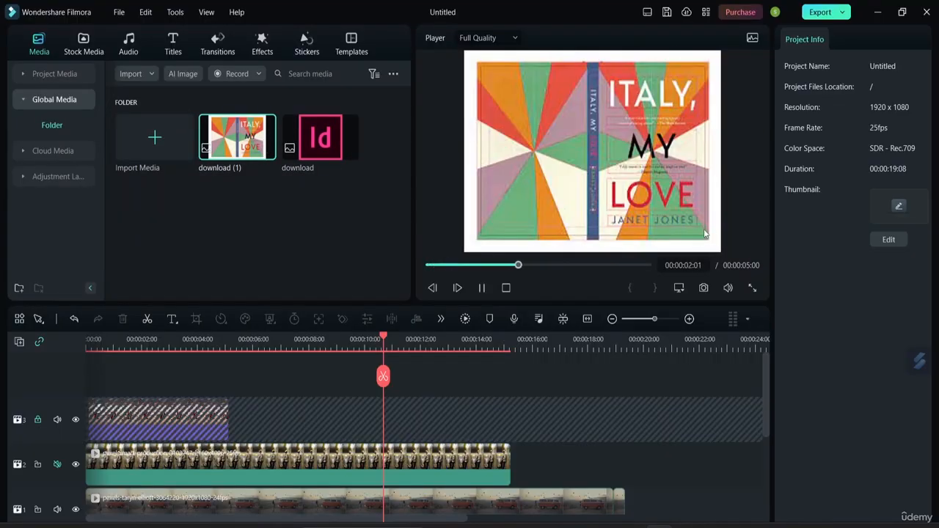
left_click(482, 287)
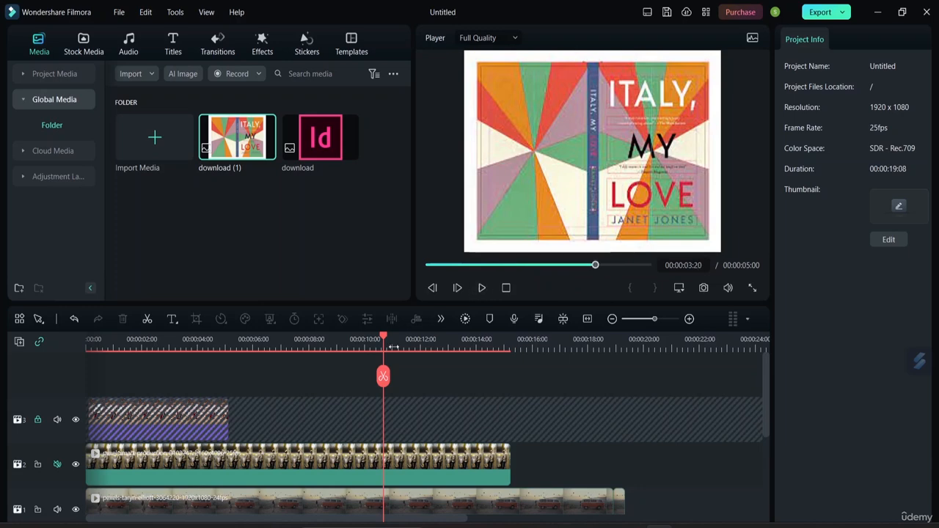
Place the download (1) image on a new track 4 above the locked track, and cut it from the timeline.
left_click_drag(246, 141, 121, 399)
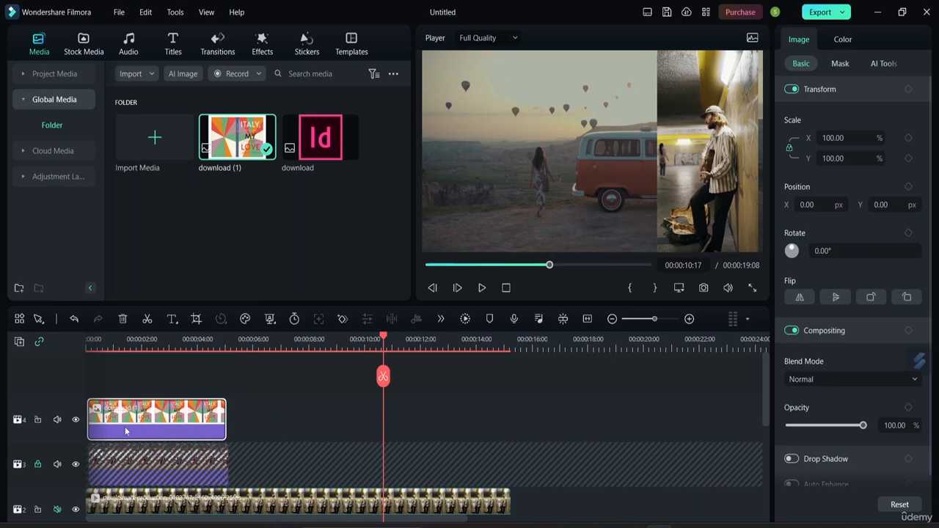
right_click(125, 461)
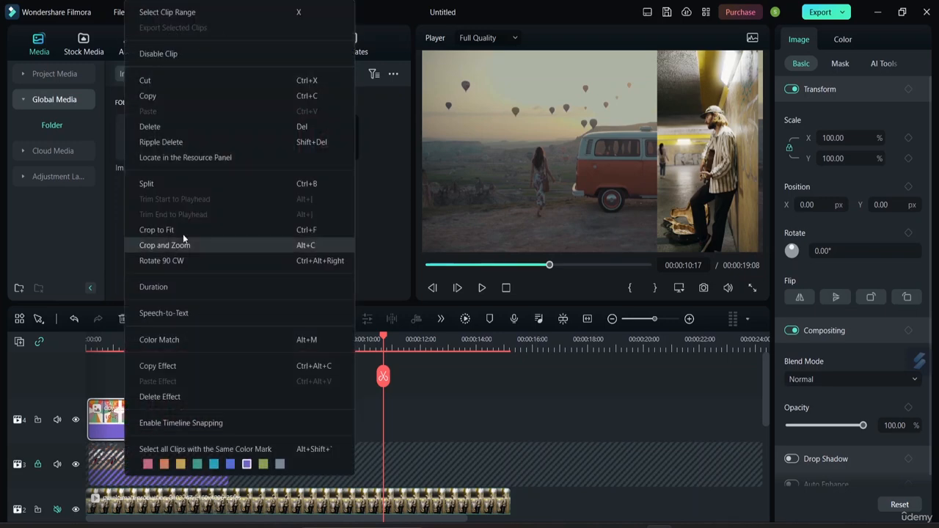
left_click(214, 78)
Check which editing options are offered for the photo clip and the empty area on locked track 3.
scroll(147, 400, "down", 1)
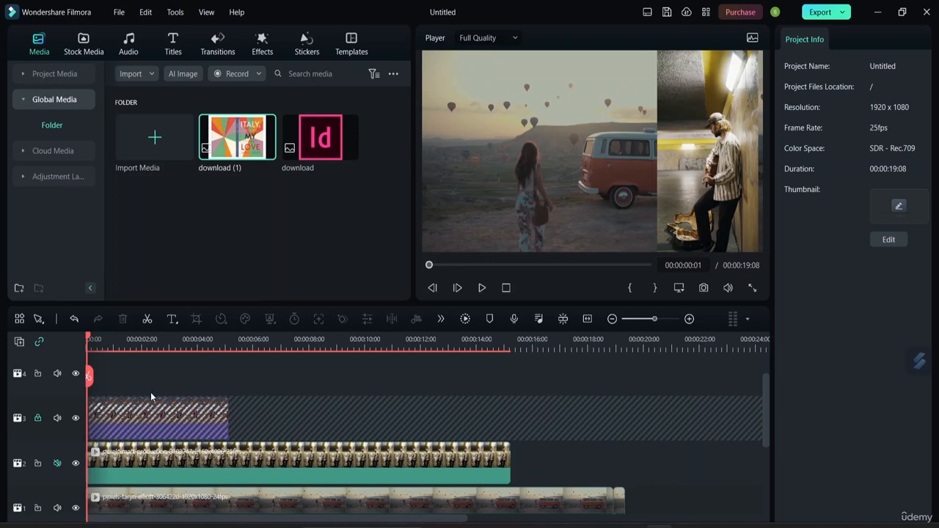
right_click(149, 411)
left_click(119, 407)
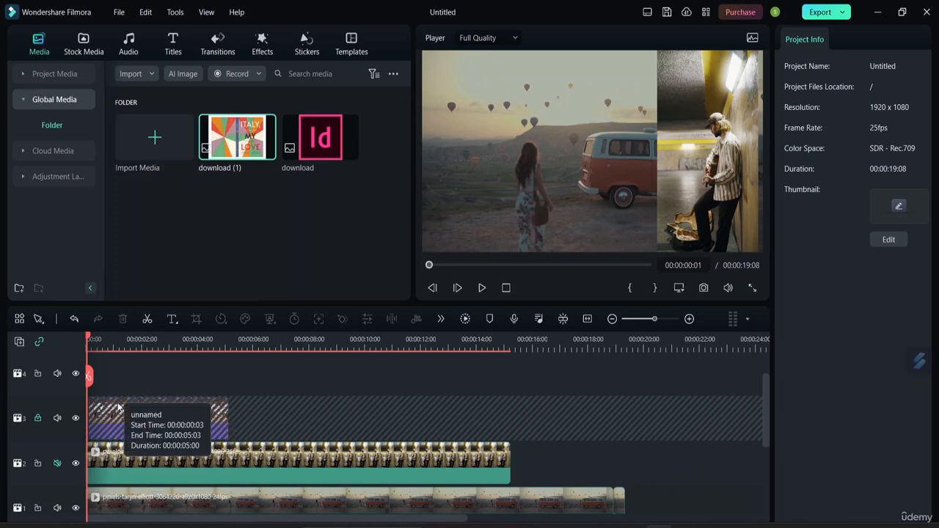
right_click(118, 405)
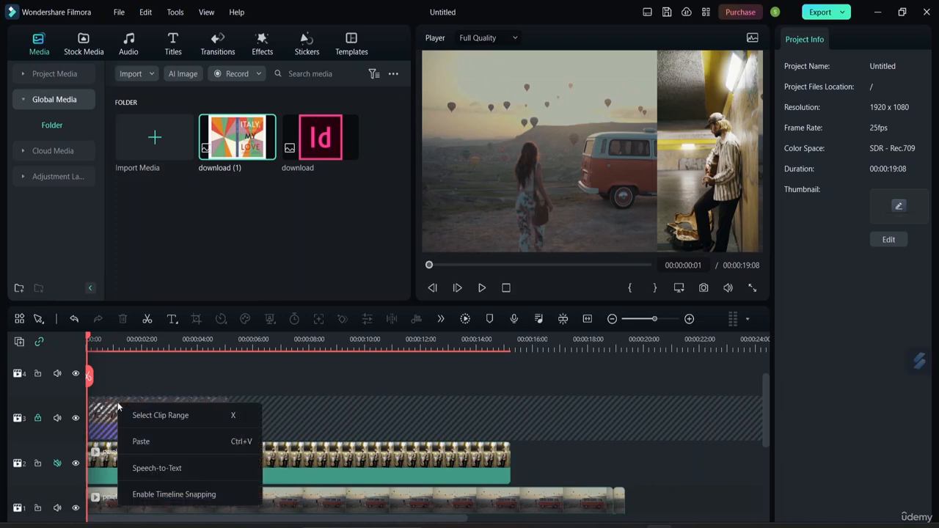
left_click(334, 423)
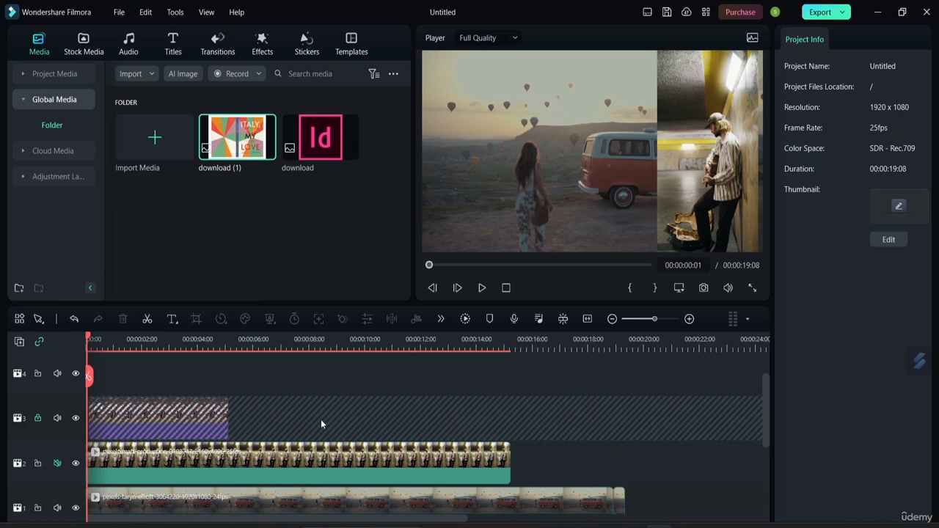
right_click(321, 419)
left_click(192, 413)
Hide locked track 3 and place the download (1) image at the start of track 4.
left_click(77, 420)
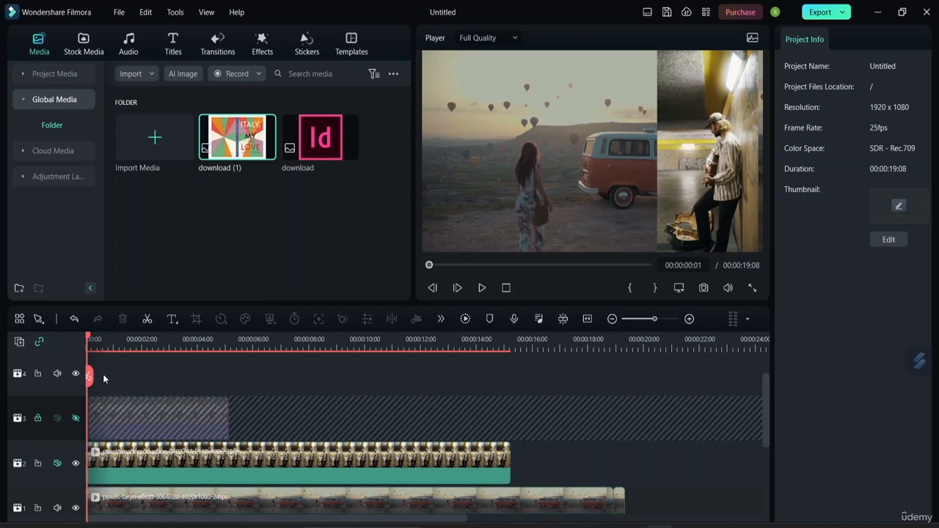
left_click_drag(206, 162, 112, 417)
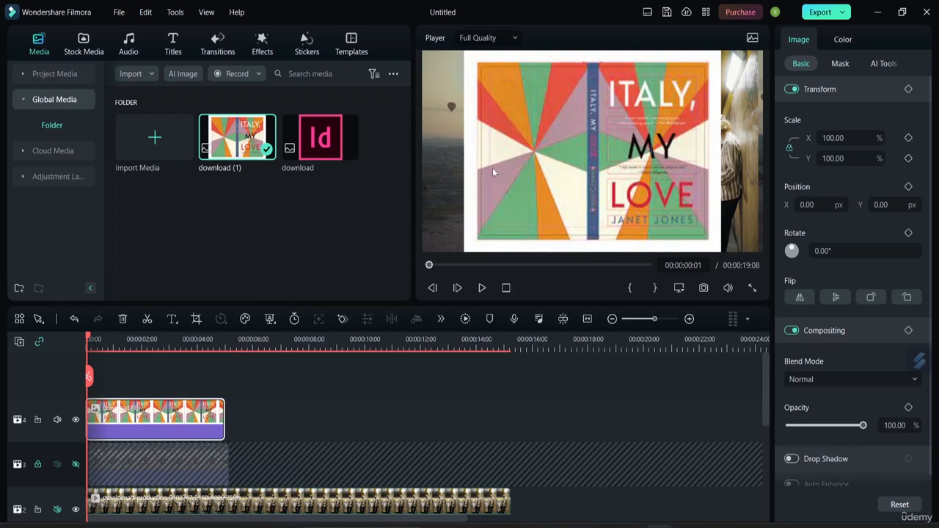
Shrink the download (1) image to about 17% and position it like a logo in the frame's upper-left corner.
left_click_drag(651, 192, 663, 189)
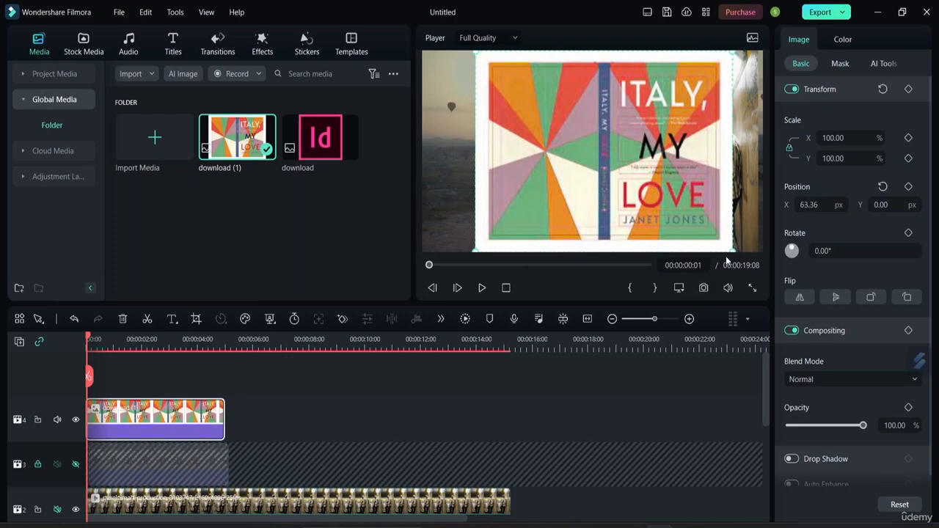
left_click_drag(731, 248, 555, 125)
left_click_drag(509, 96, 530, 140)
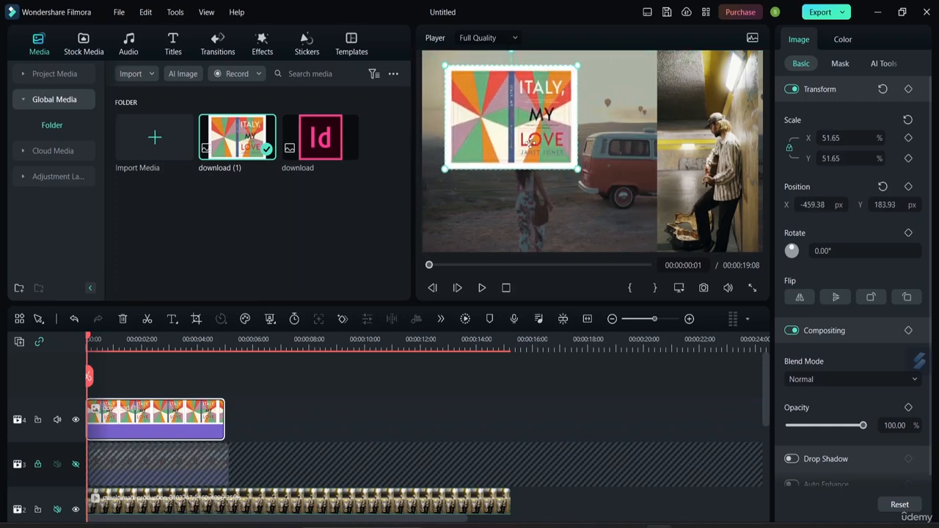
left_click_drag(575, 165, 506, 114)
left_click_drag(508, 76, 455, 82)
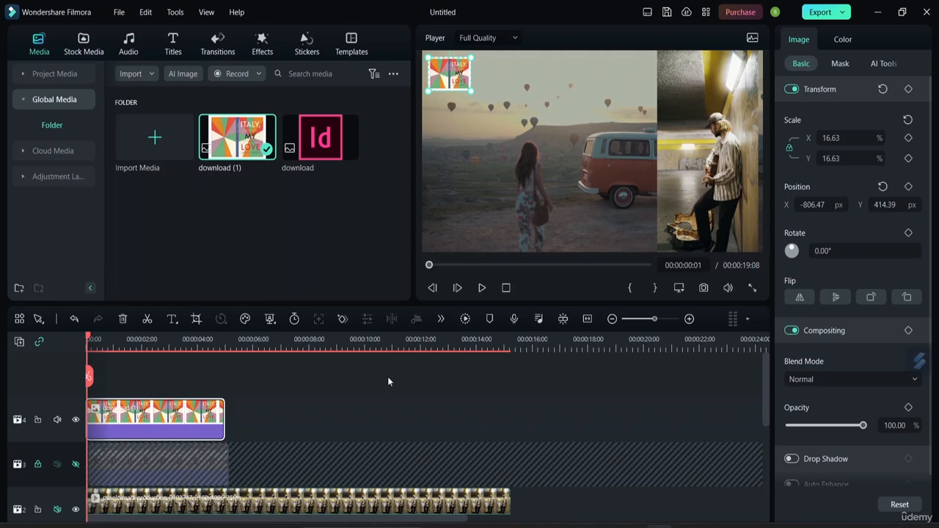
Hide track 2 with the guitarist clip and play the van clip with the image overlay from the start.
scroll(330, 425, "down", 3)
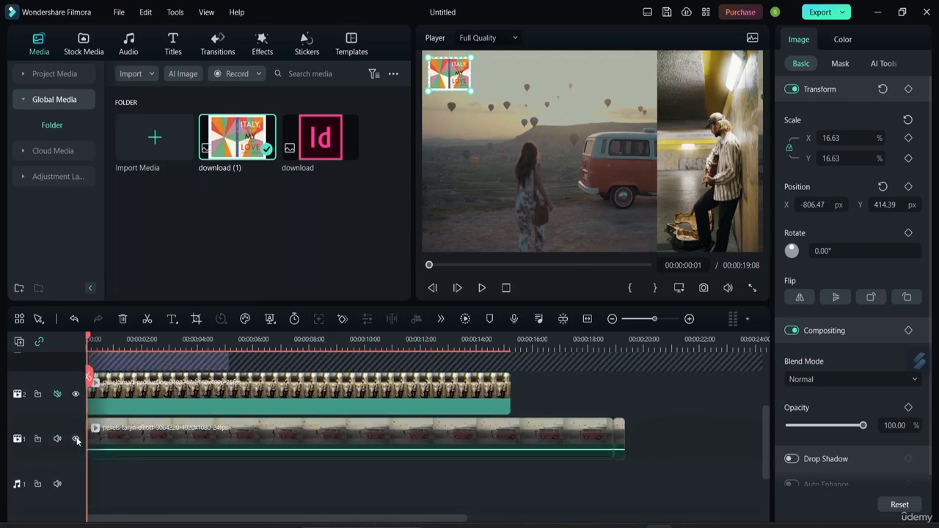
left_click(76, 395)
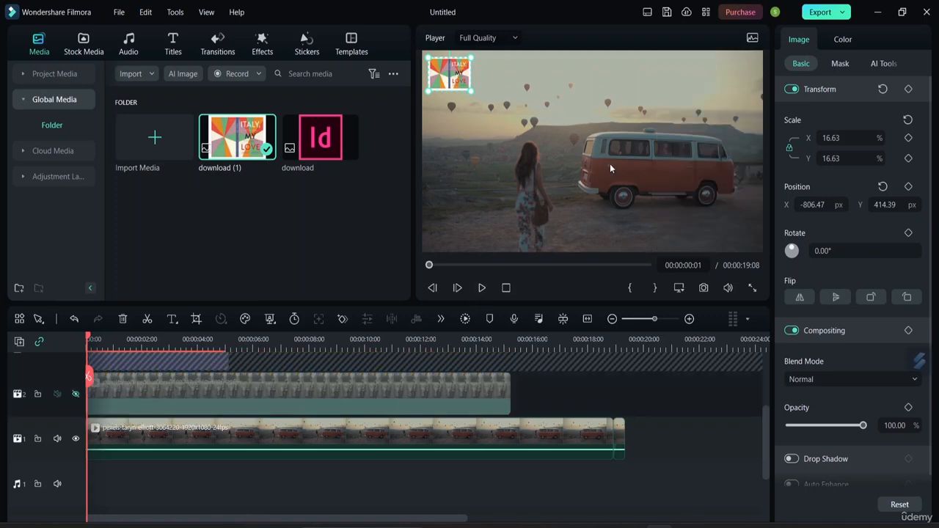
left_click(488, 82)
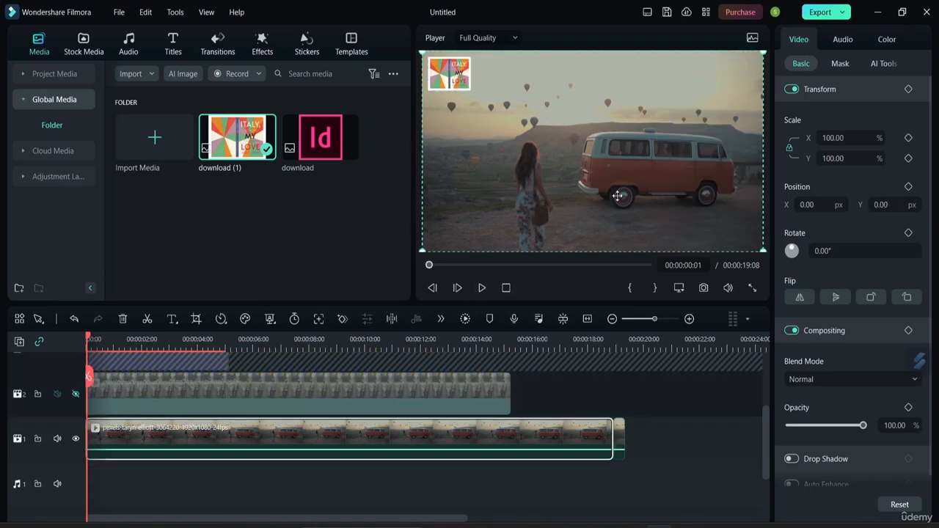
scroll(550, 369, "up", 3)
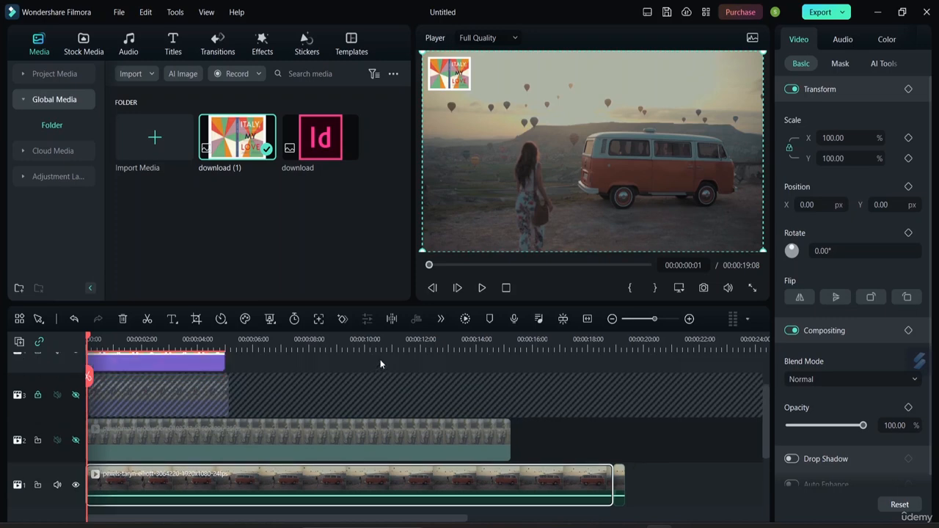
left_click(482, 288)
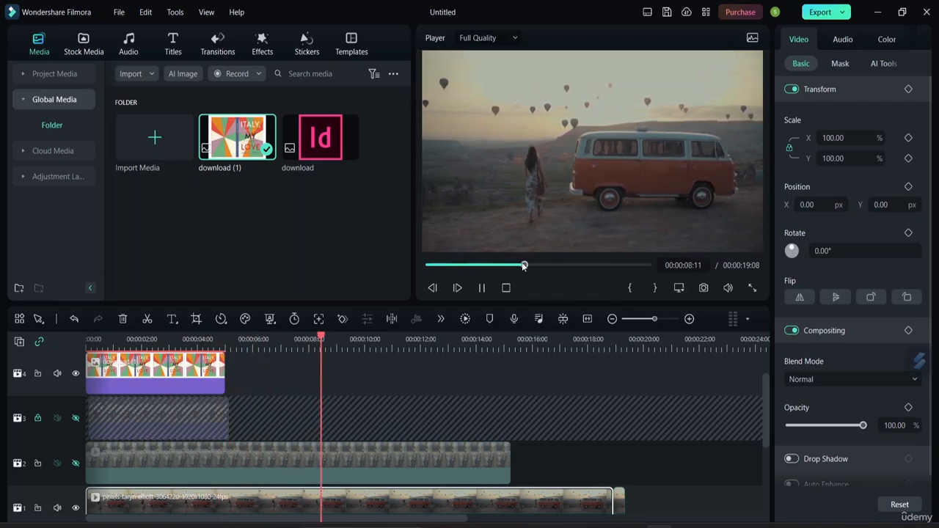
Play the van clip through to its end, select the download (1) clip on track 4 and return to the start.
left_click_drag(521, 263, 418, 255)
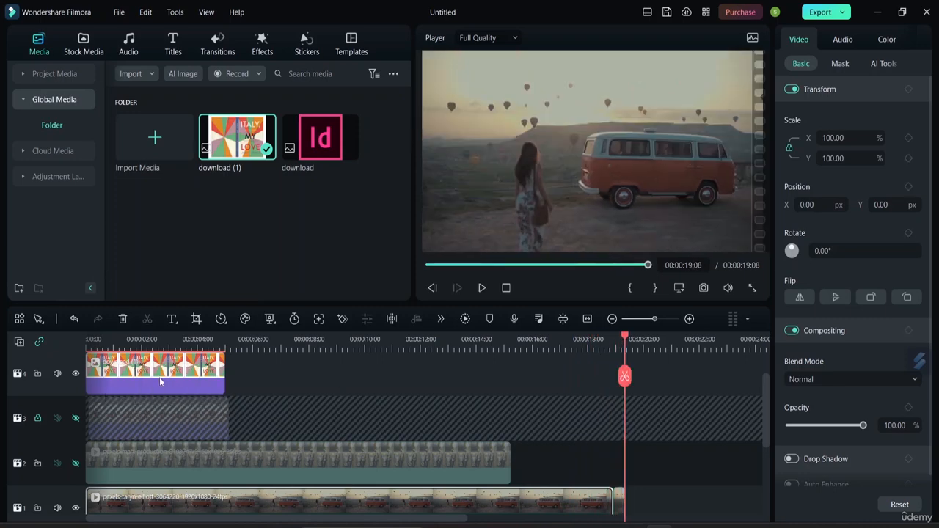
left_click(132, 384)
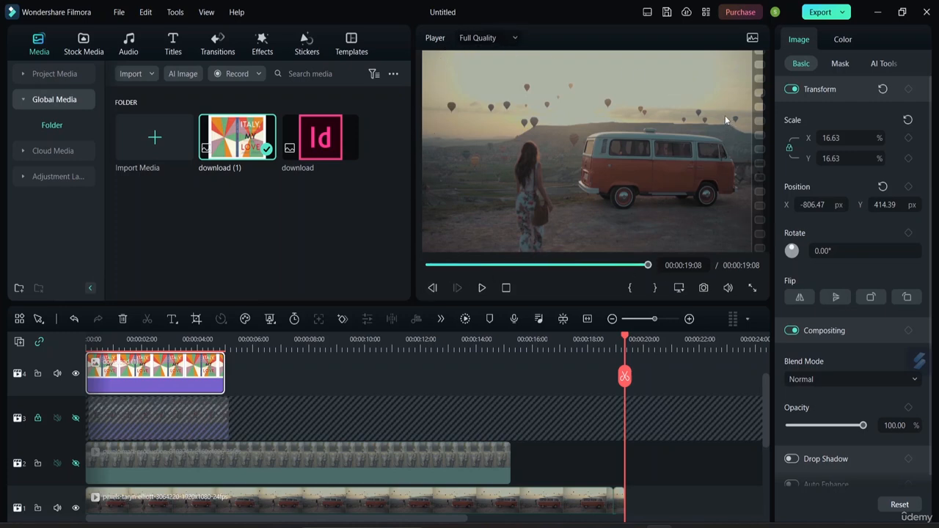
left_click(430, 265)
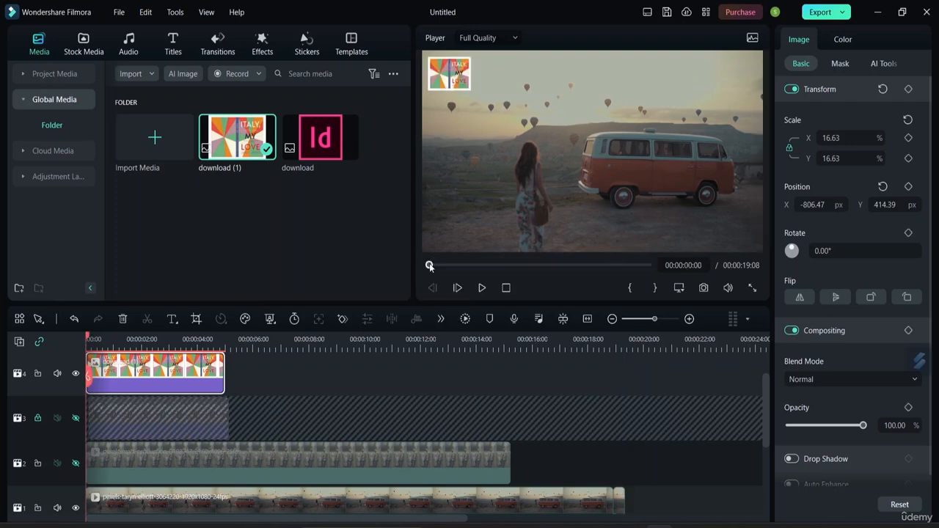
Jump the playhead to 00:00:00:22 and step backward through the preview frame by frame.
left_click(440, 265)
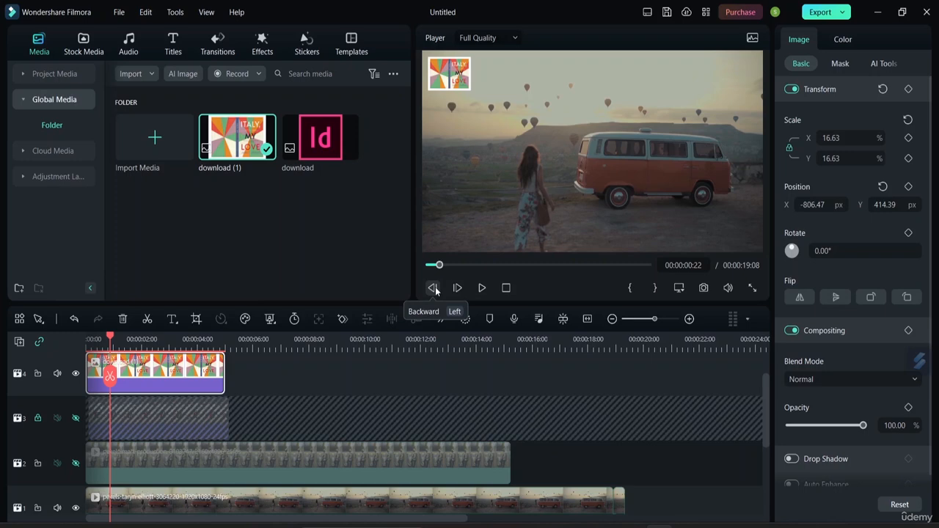
left_click(433, 288)
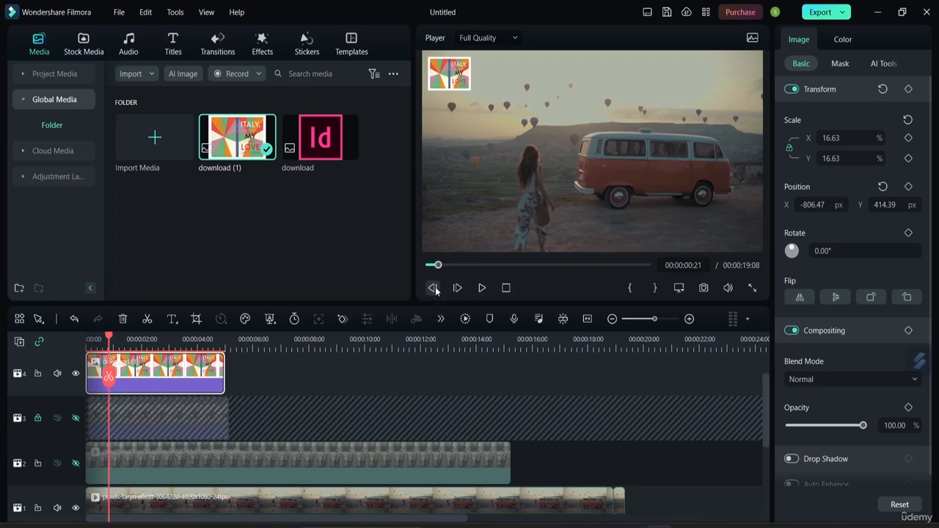
left_click(433, 288)
left_click(432, 289)
left_click(433, 288)
left_click(433, 289)
left_click(432, 288)
left_click(433, 288)
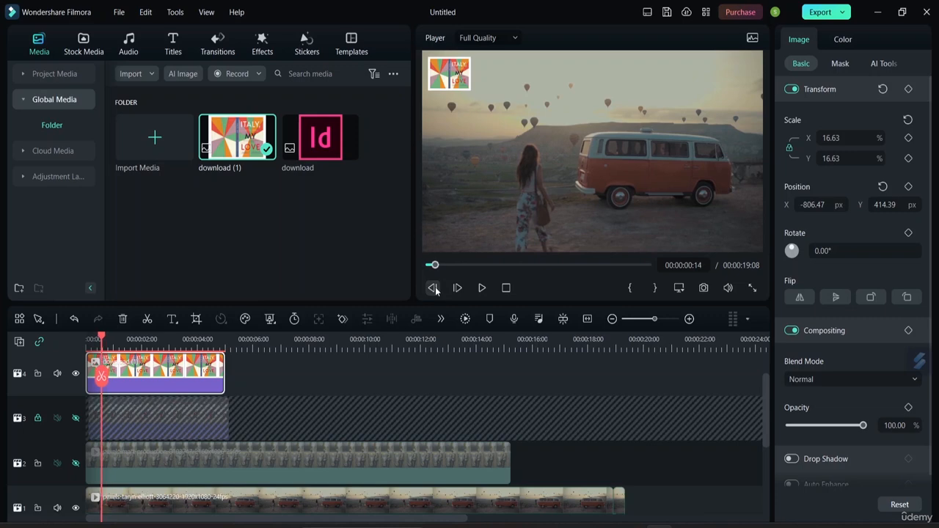
left_click(433, 288)
left_click(433, 289)
left_click(433, 288)
left_click(433, 288)
left_click(433, 288)
Step forward through the preview frame by frame until just past the one-second mark.
left_click(457, 289)
left_click(457, 289)
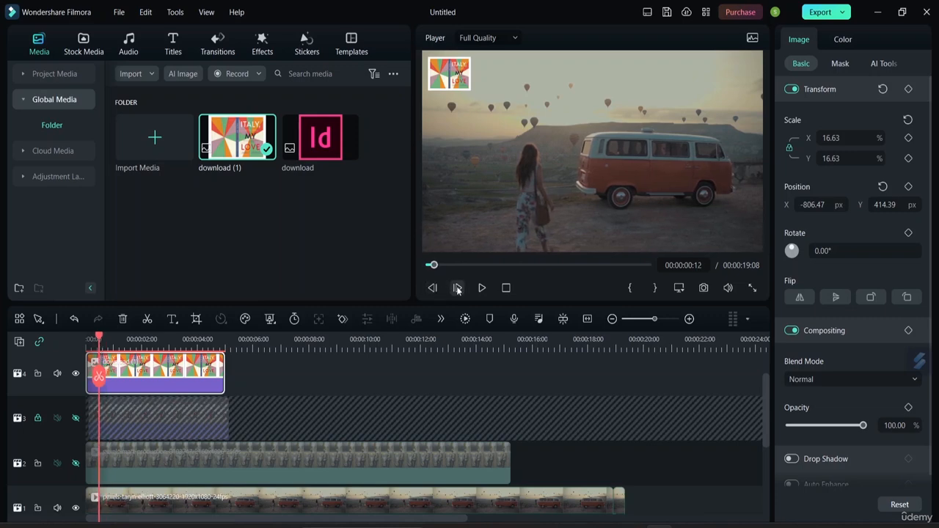
left_click(457, 288)
left_click(457, 288)
left_click(457, 288)
left_click(457, 288)
left_click(457, 288)
left_click(457, 288)
left_click(457, 288)
left_click(457, 288)
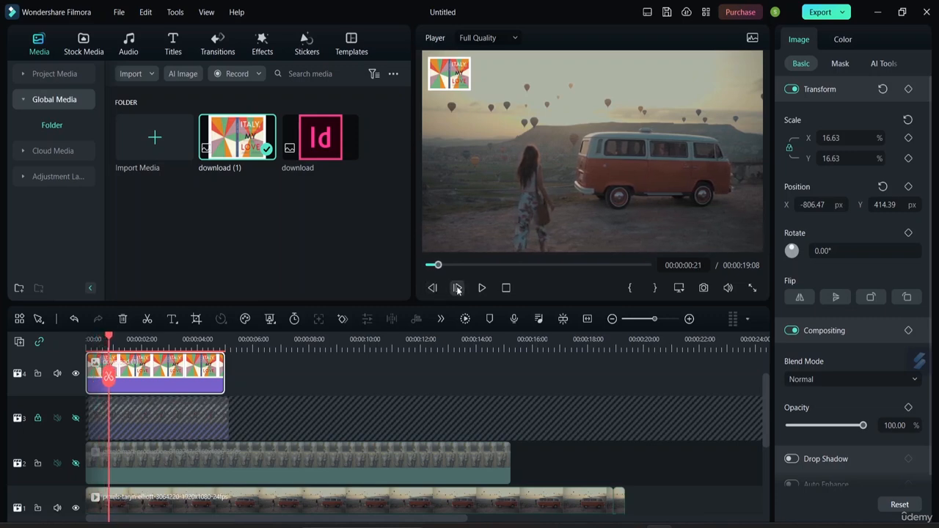
left_click(457, 288)
left_click(457, 289)
left_click(457, 288)
left_click(457, 288)
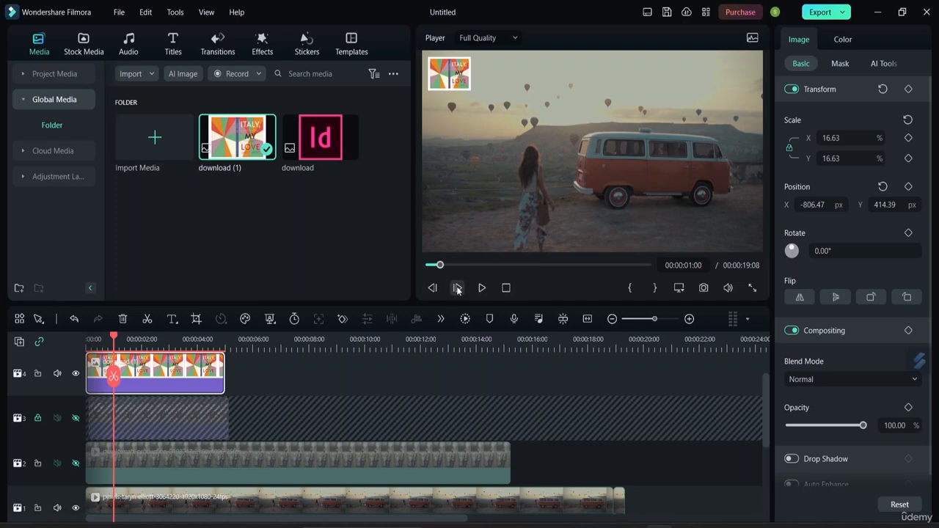
left_click(457, 288)
left_click(457, 288)
Play the preview and stop it so the playhead resets to the beginning, doing this twice.
left_click(481, 288)
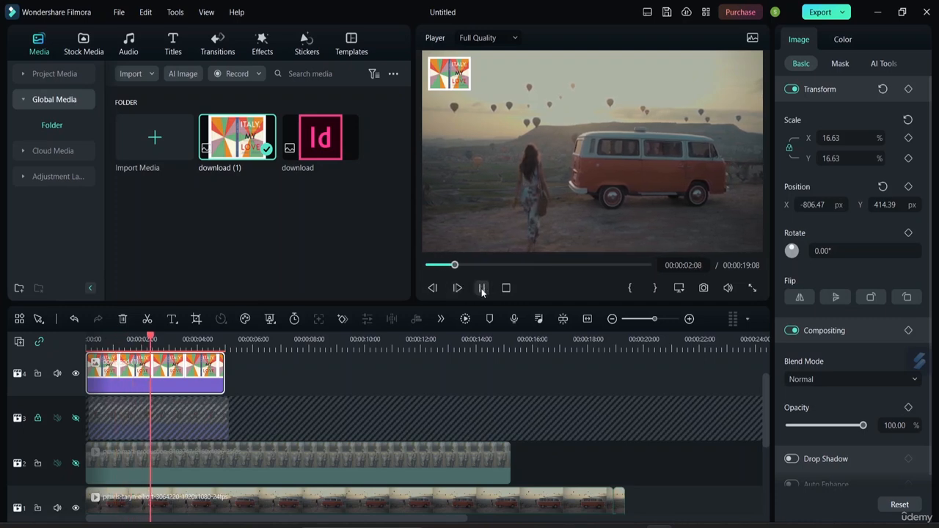
left_click(506, 288)
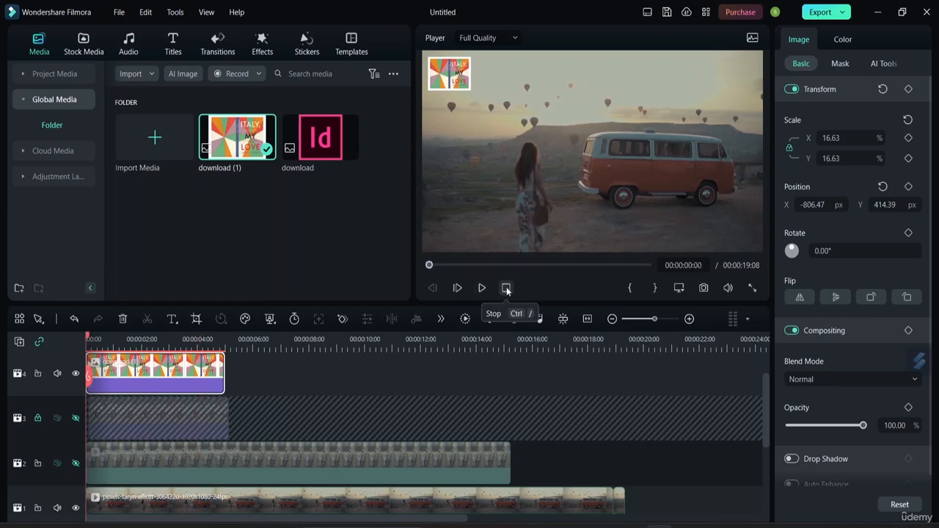
key("space")
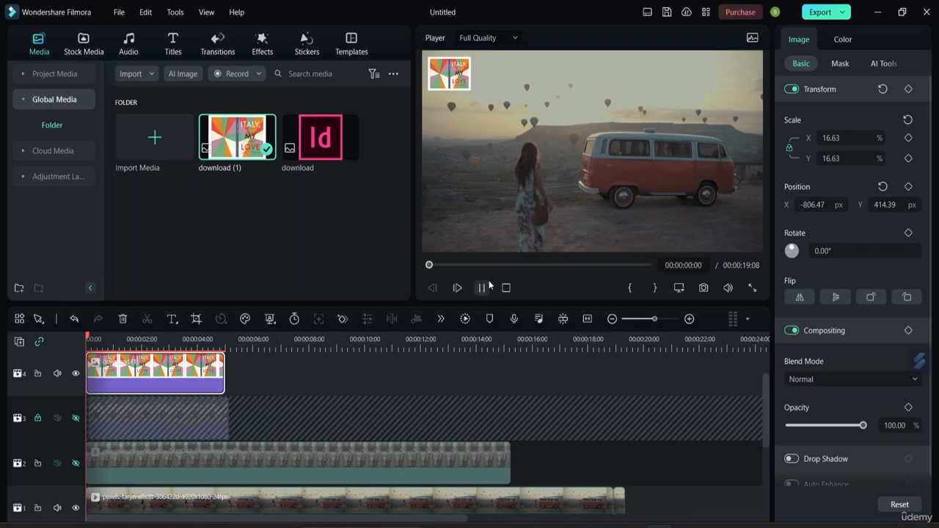
left_click(507, 288)
Delete the guitarist clip from hidden track 2.
scroll(229, 403, "down", 1)
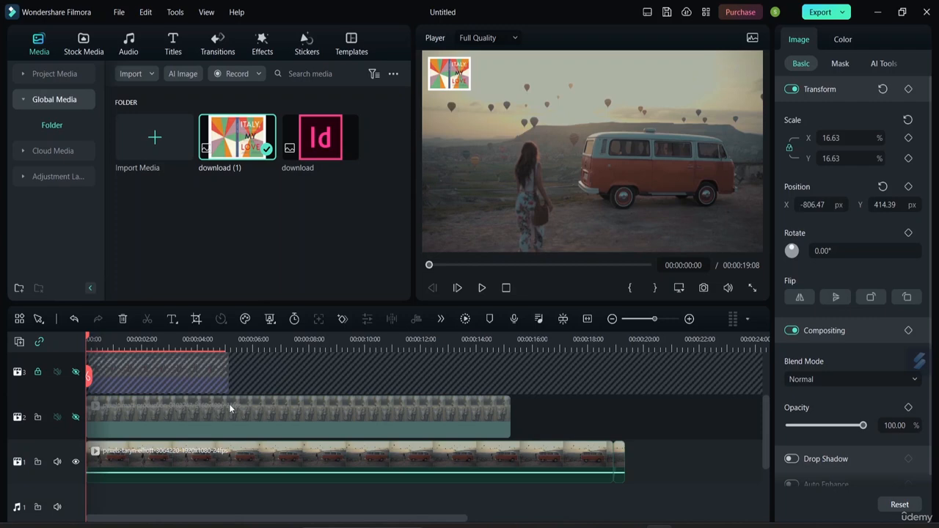
scroll(229, 404, "up", 1)
scroll(229, 403, "down", 1)
left_click(227, 408)
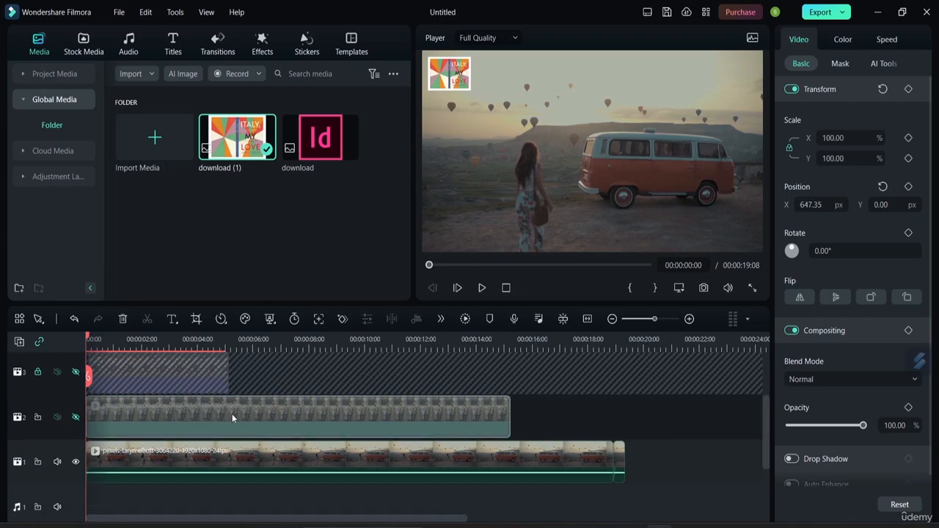
right_click(232, 418)
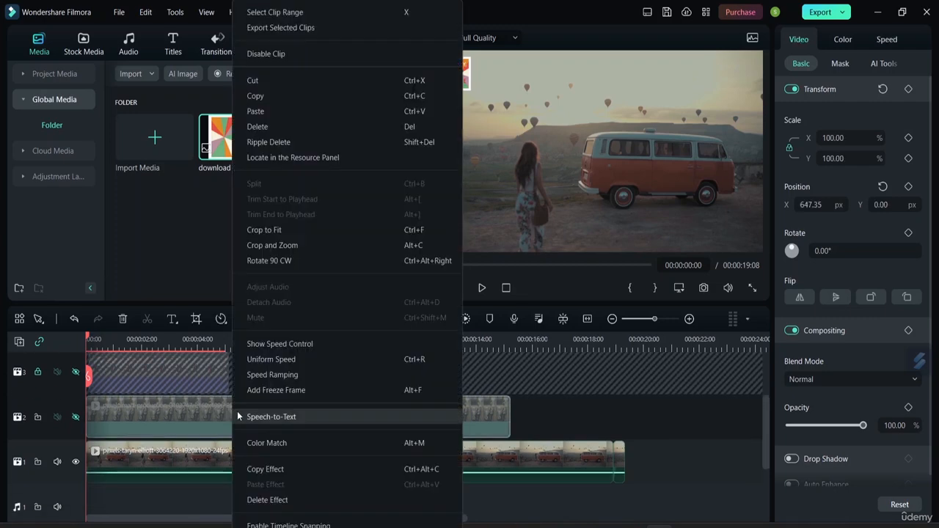
left_click(281, 127)
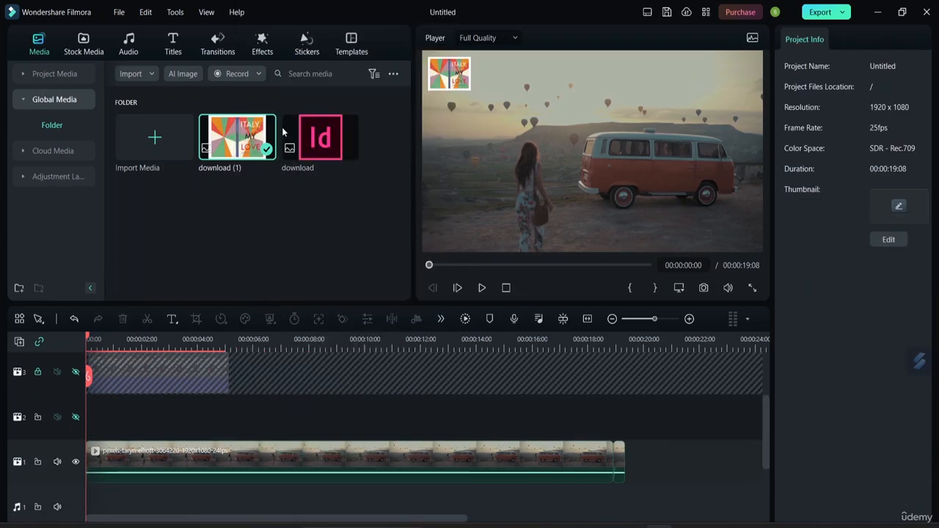
Delete the download (1) image clip from track 4.
right_click(201, 380)
left_click(182, 405)
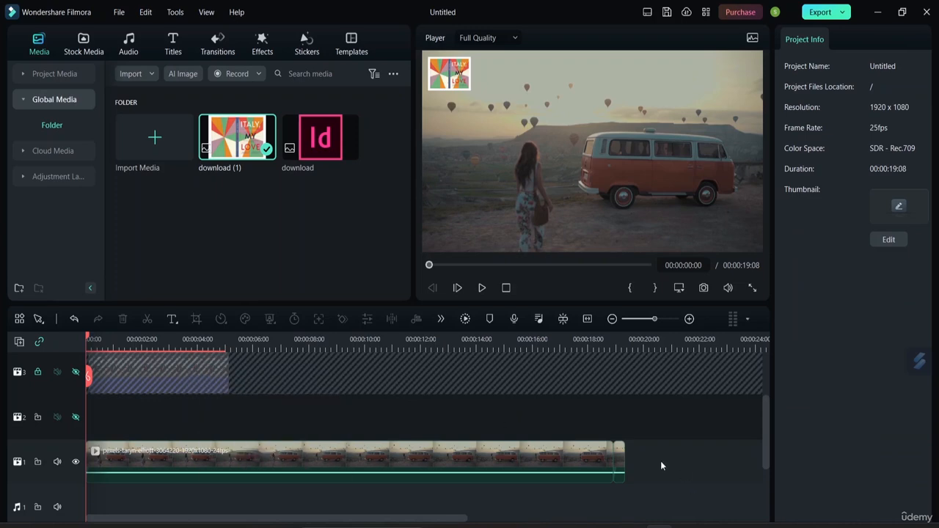
left_click(197, 379)
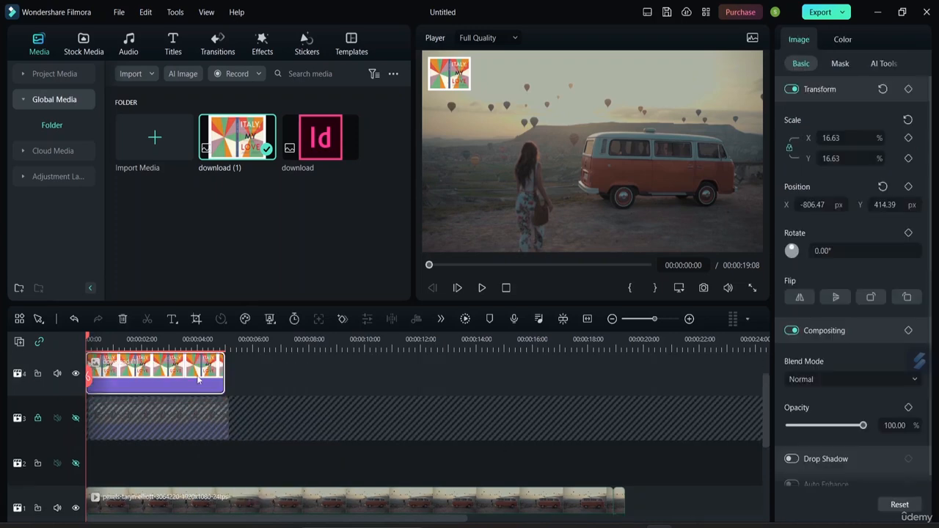
right_click(198, 379)
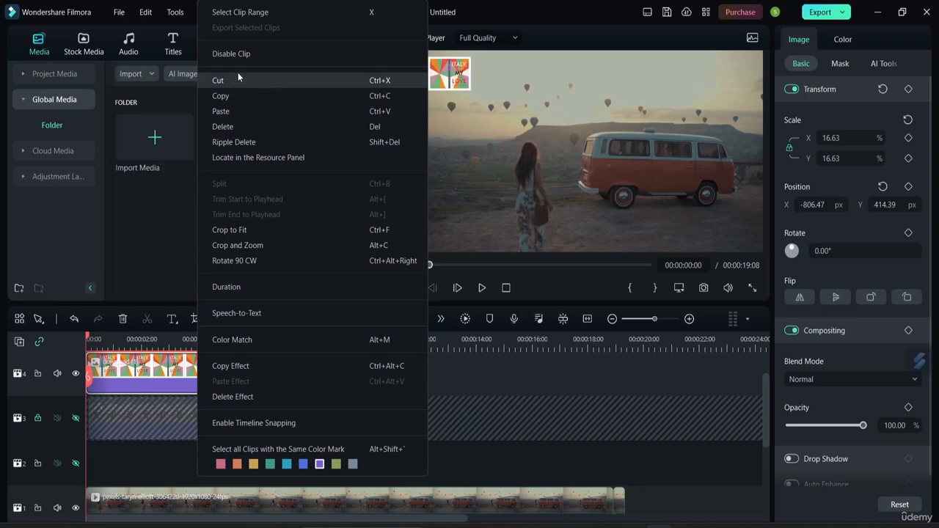
left_click(236, 127)
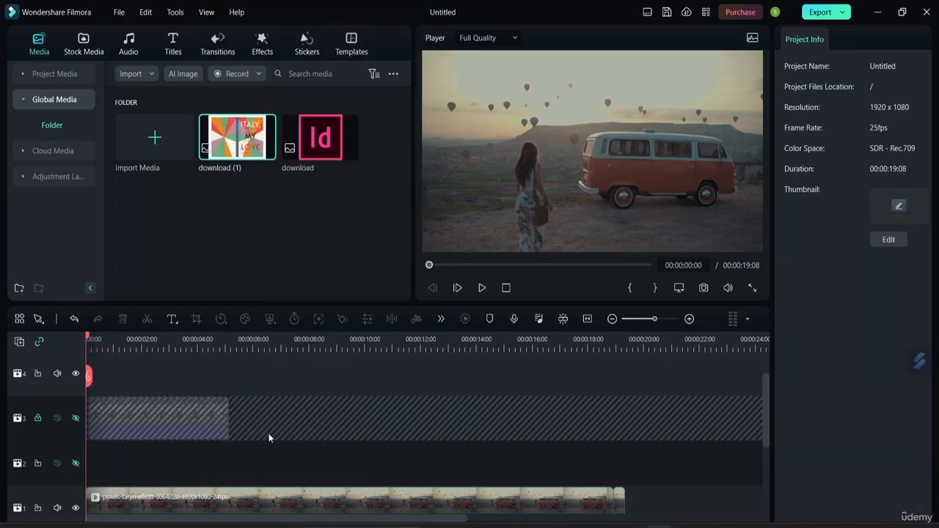
Make locked track 3 visible again and check which options are offered for its photo clip.
scroll(234, 504, "down", 1)
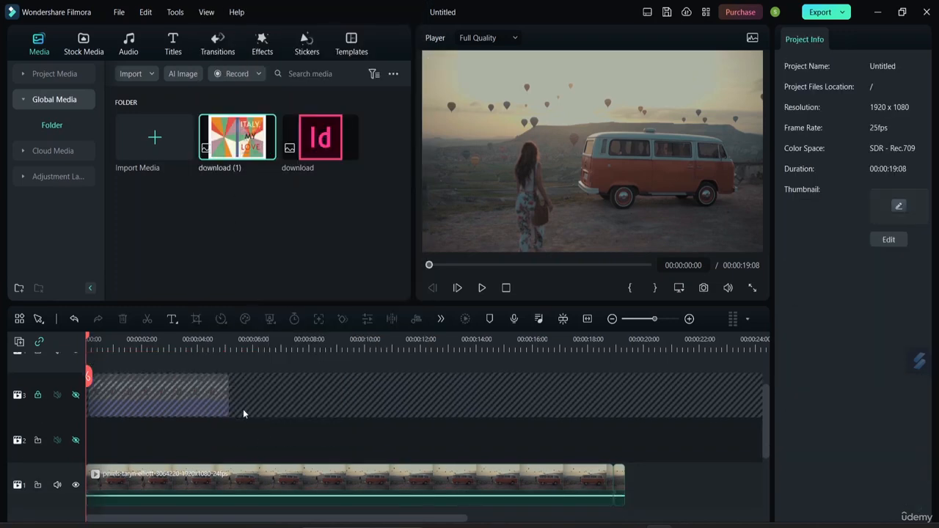
left_click(75, 395)
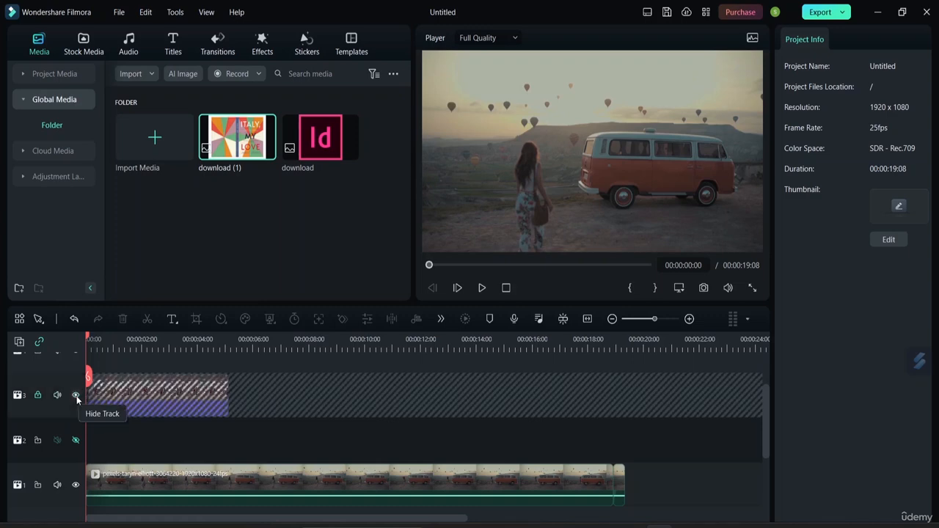
right_click(164, 392)
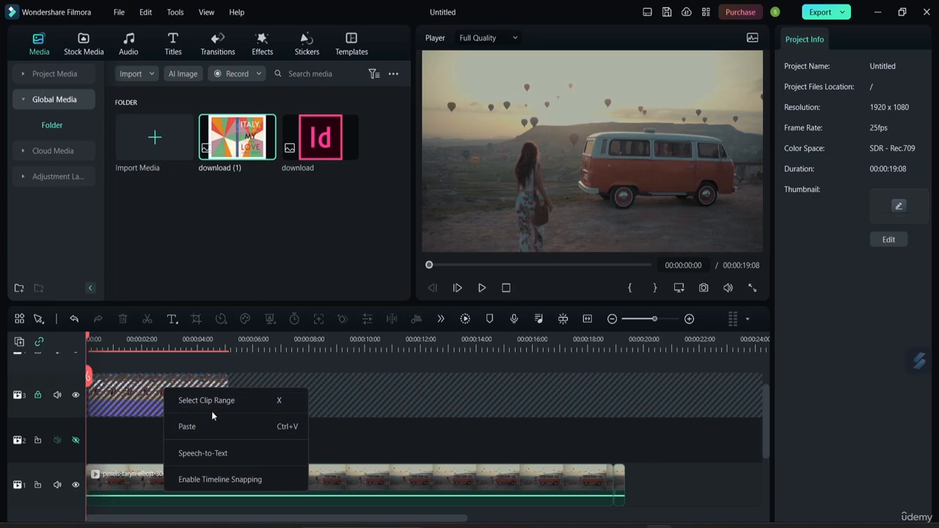
left_click(326, 391)
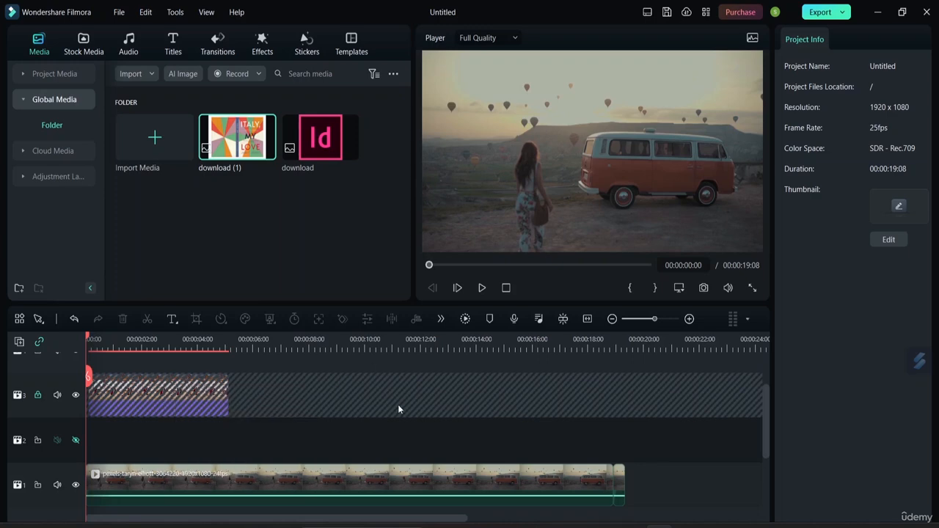
Select the photo clip above the van clip and lock track 2, which holds it.
left_click(195, 383)
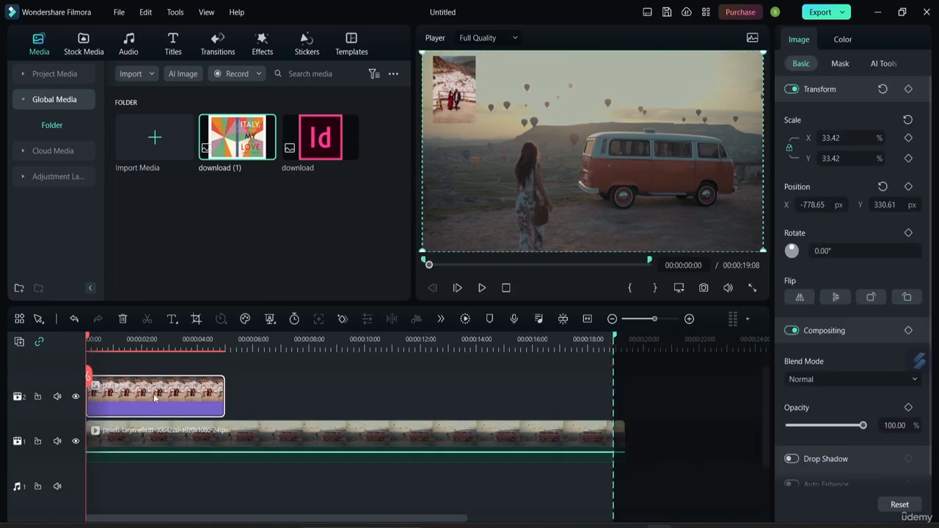
left_click(38, 397)
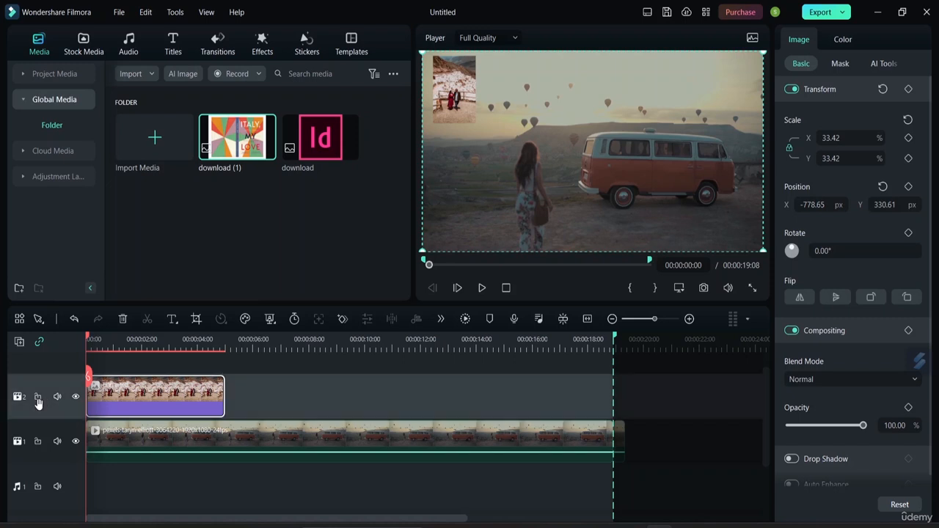
left_click(36, 400)
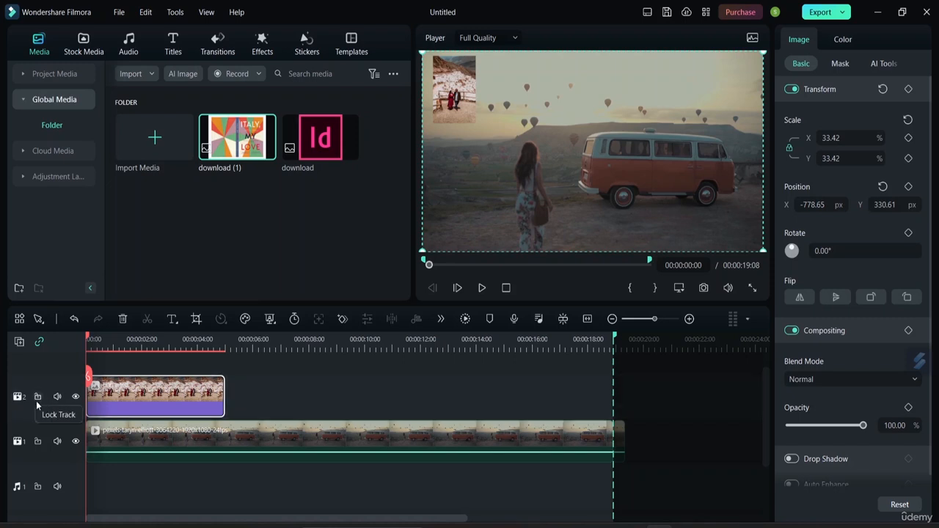
left_click(37, 397)
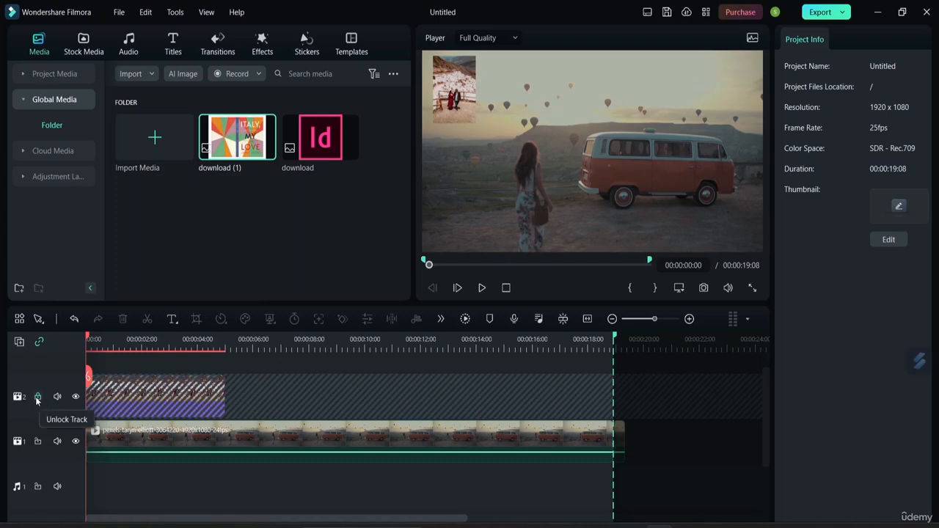
Unlock track 2 and delete the photo clip from it.
left_click(37, 399)
right_click(132, 396)
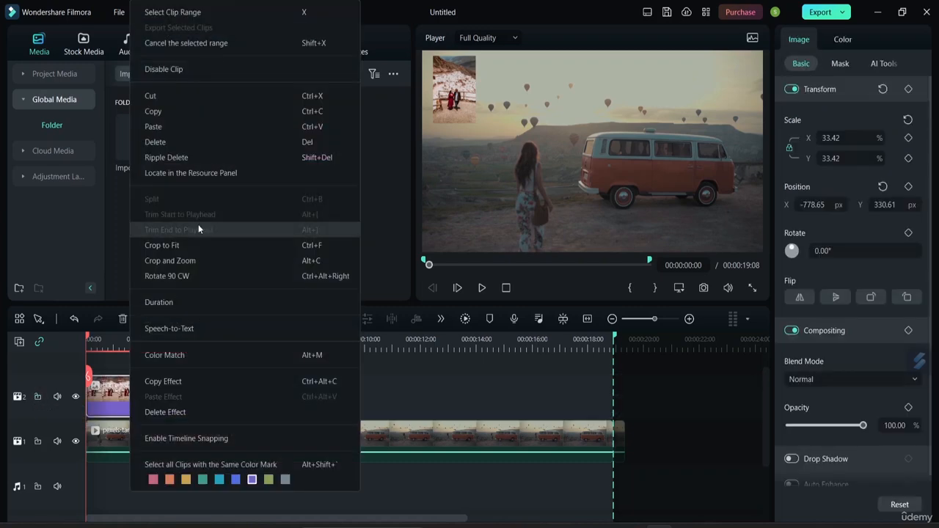
left_click(176, 141)
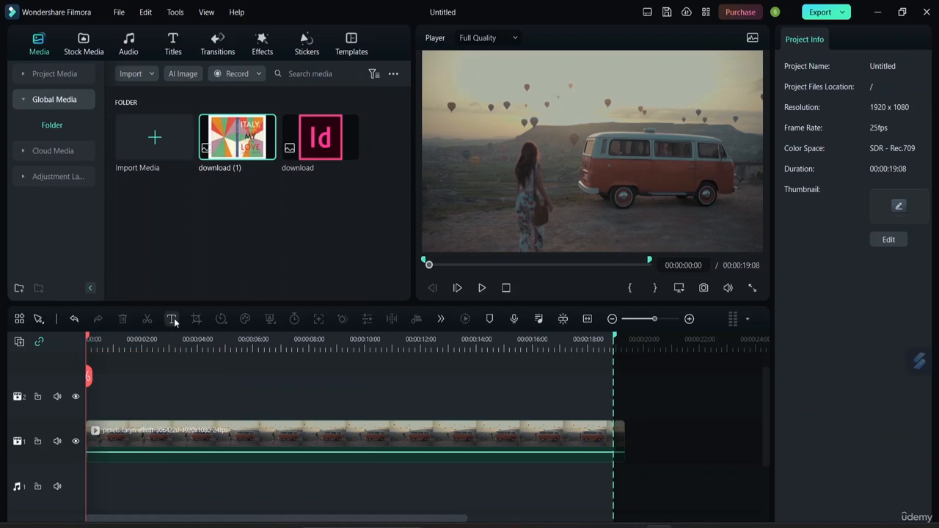
Preview the download (1) image and place it at the start of track 2, above the van clip.
scroll(253, 358, "down", 1)
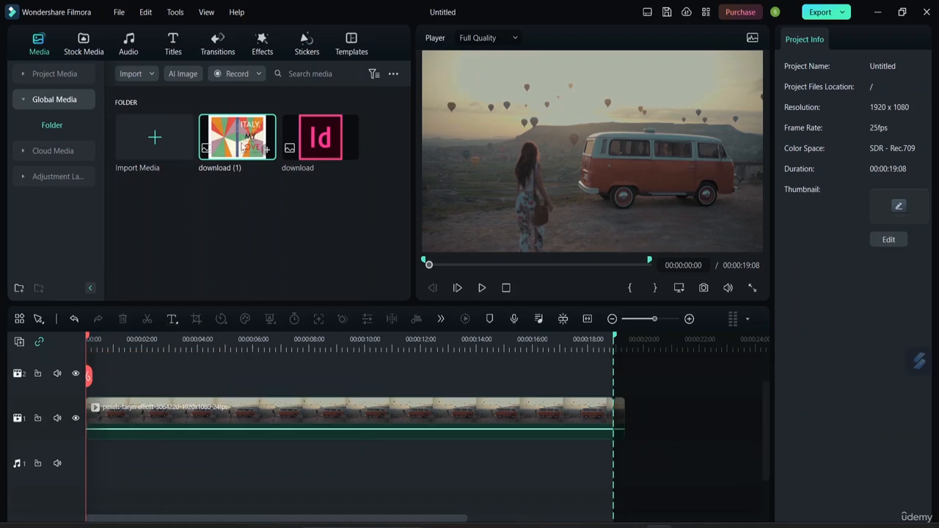
double_click(243, 145)
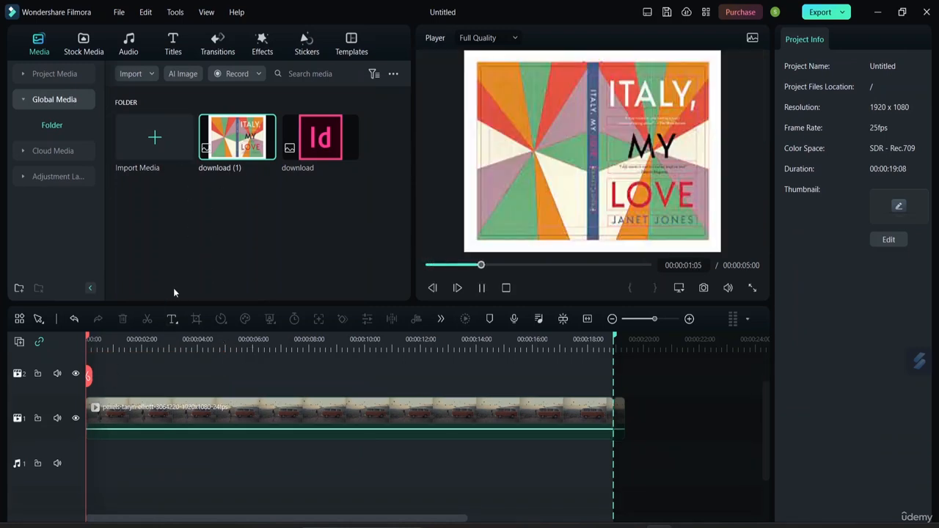
left_click_drag(263, 146, 126, 418)
Shrink the download (1) image to about 30% and fit it into the frame's upper-left corner.
left_click(628, 198)
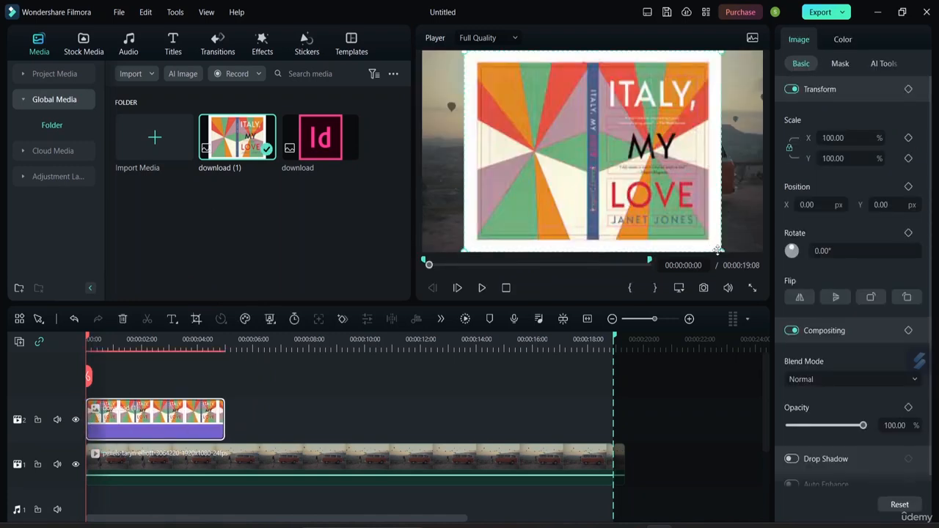
left_click_drag(721, 250, 458, 83)
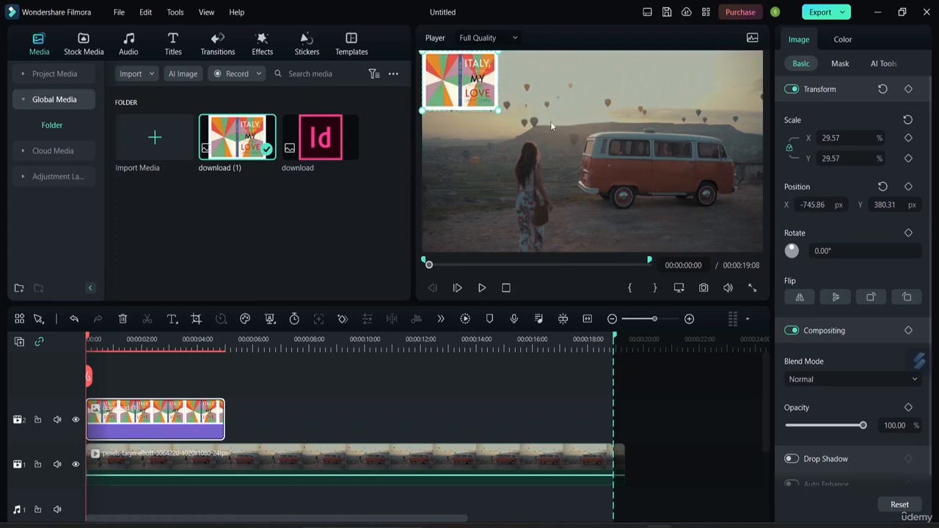
left_click(550, 121)
scroll(241, 442, "down", 2)
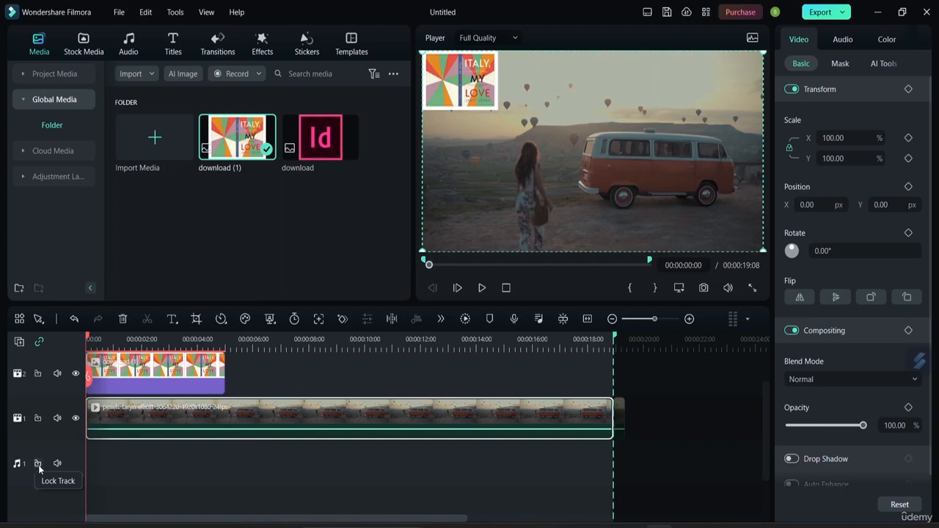
Look through the timeline's track management options for adding, deleting, resizing and locking tracks.
scroll(61, 444, "up", 2)
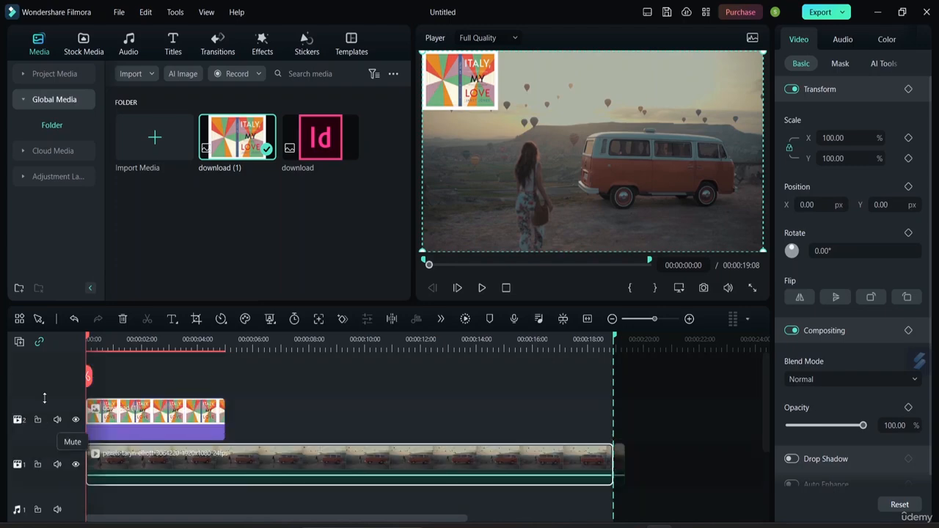
left_click(19, 319)
left_click(20, 320)
left_click(19, 341)
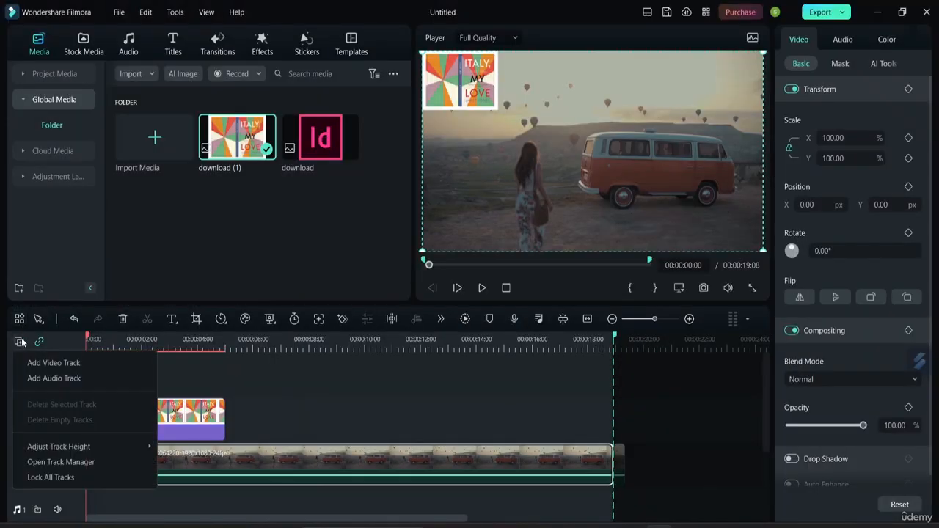
left_click(76, 379)
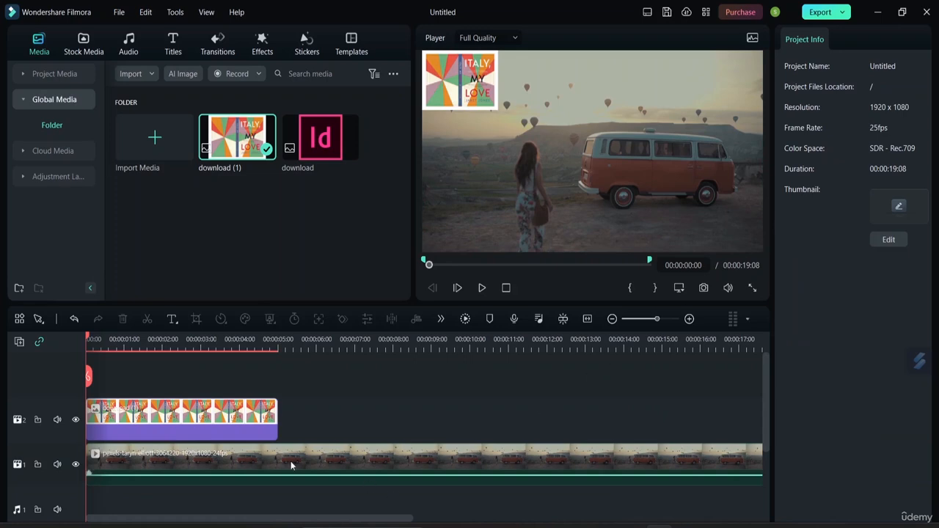
Delete the download (1) image from track 2, leaving the van clip on track 1.
left_click(218, 416)
right_click(218, 416)
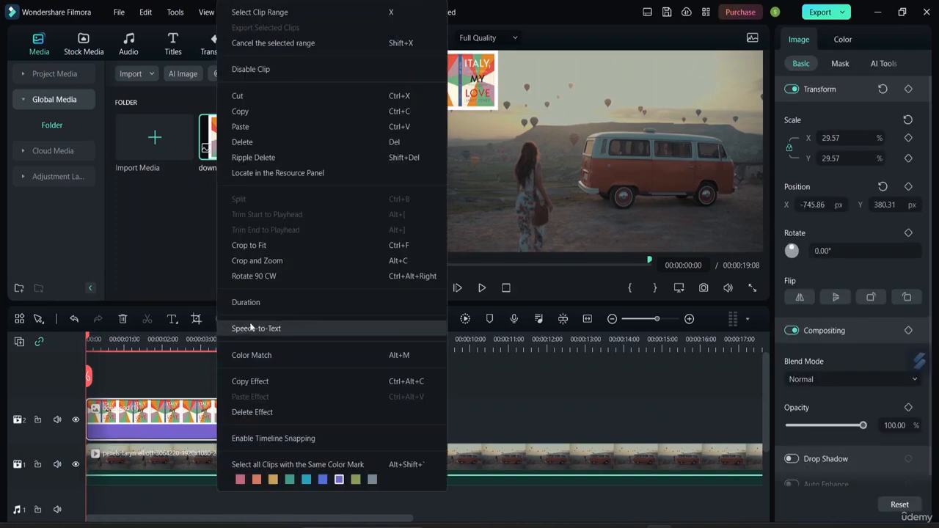
left_click(259, 145)
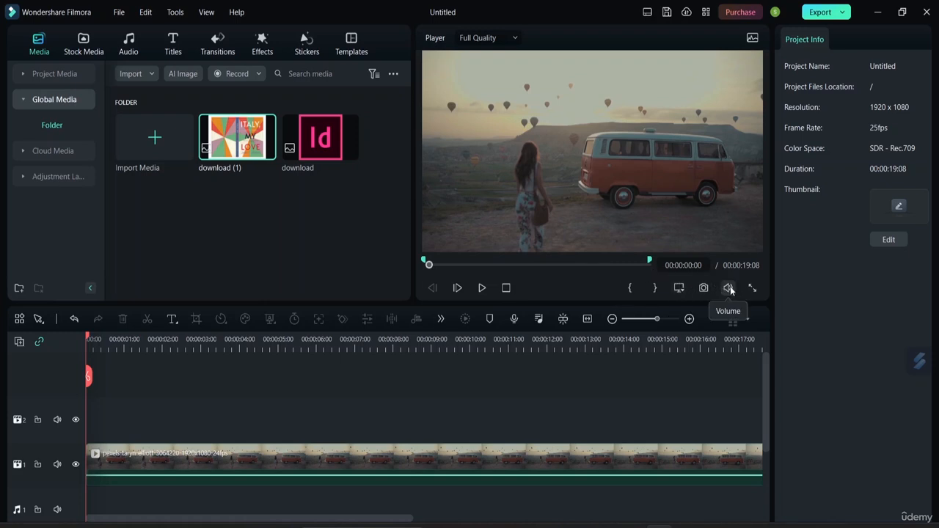
Look at the player's volume control and its display options, including the zoom levels.
mouse_move(731, 291)
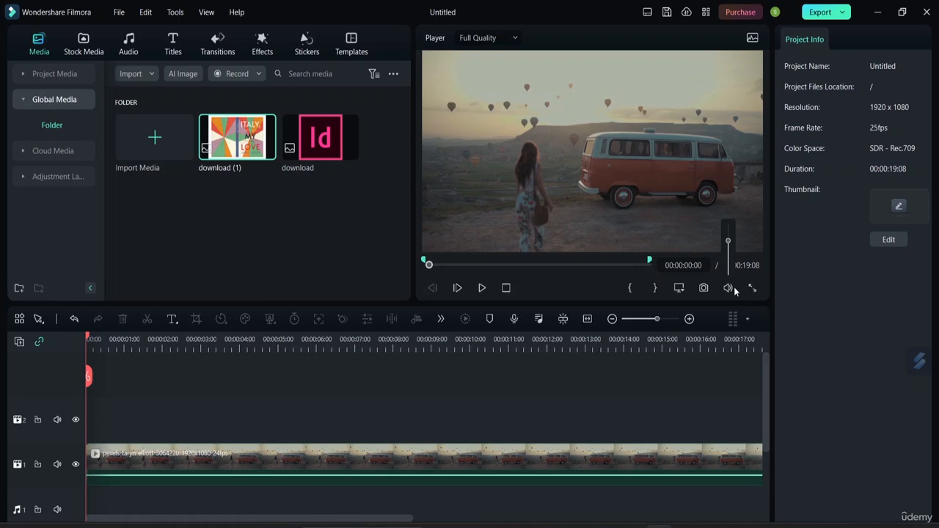
left_click(678, 289)
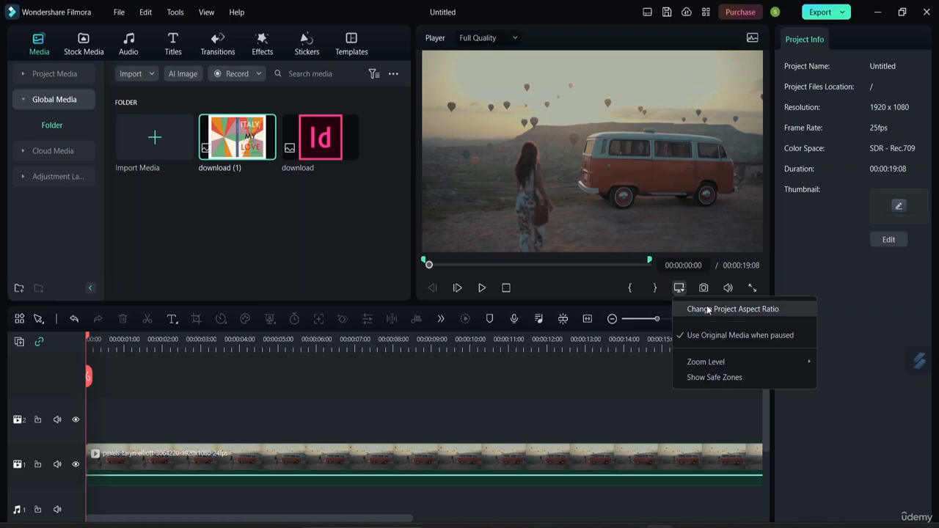
mouse_move(712, 362)
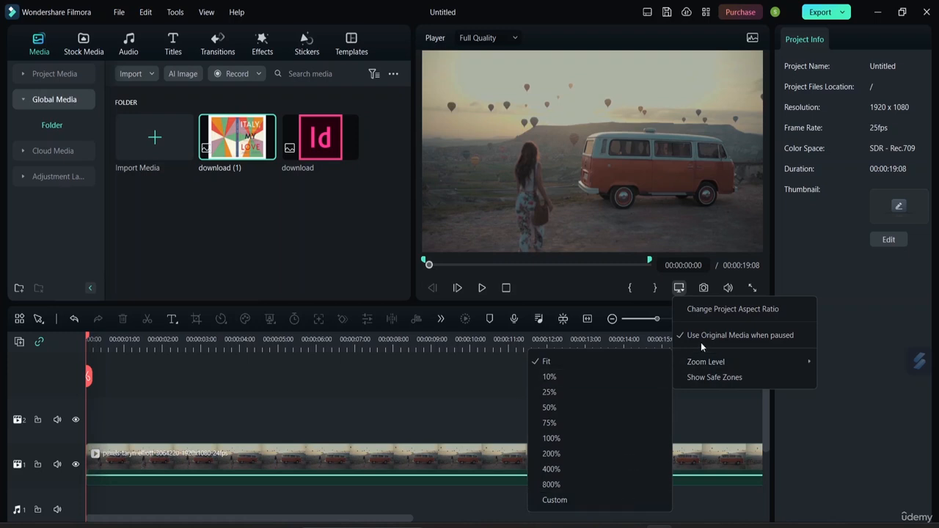
Inspect the aspect ratio and resolution presets in the project settings and leave them without applying changes.
left_click(730, 310)
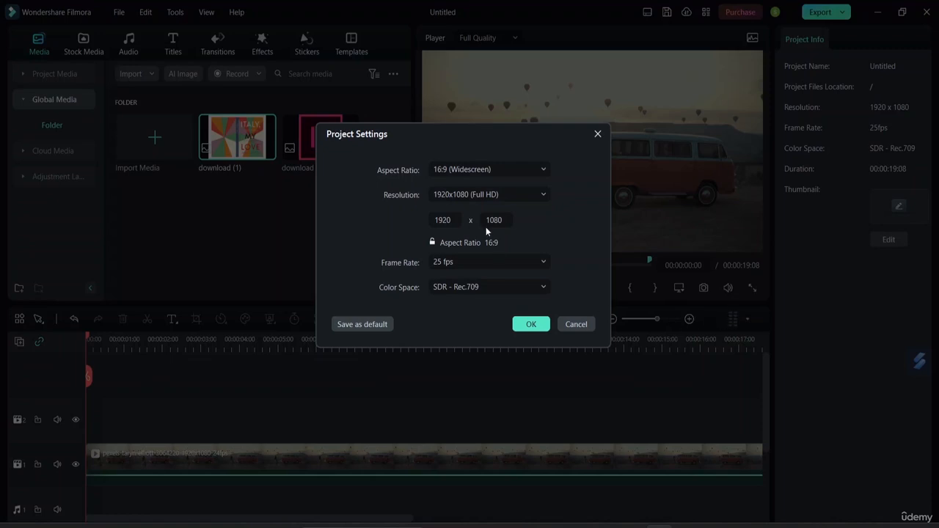
left_click(533, 169)
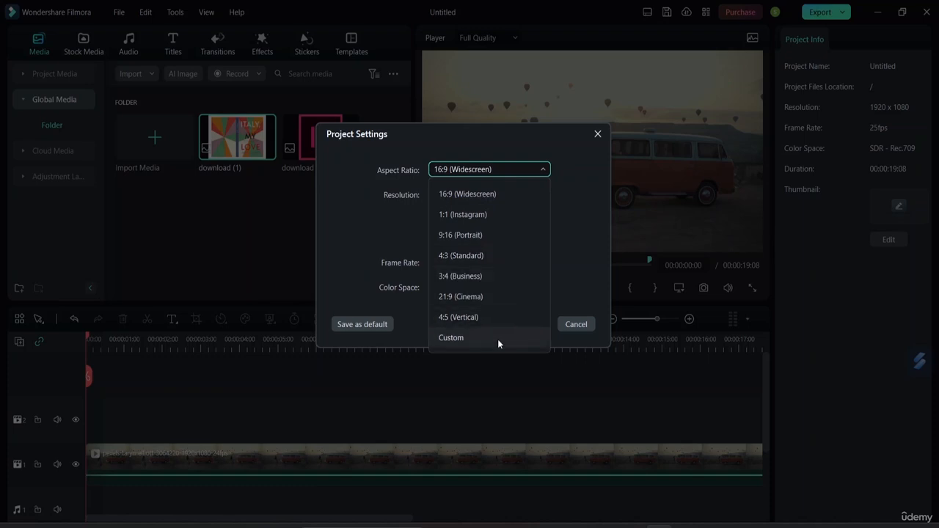
left_click(579, 182)
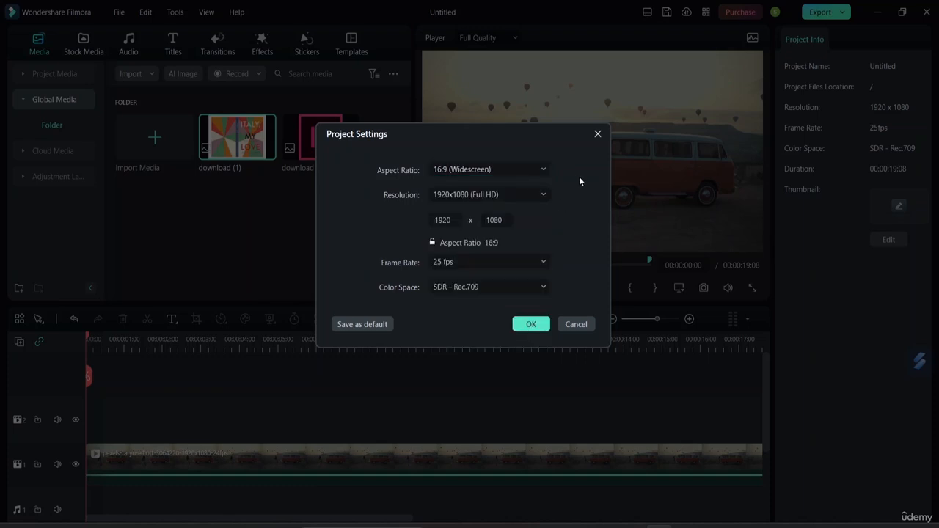
left_click(539, 195)
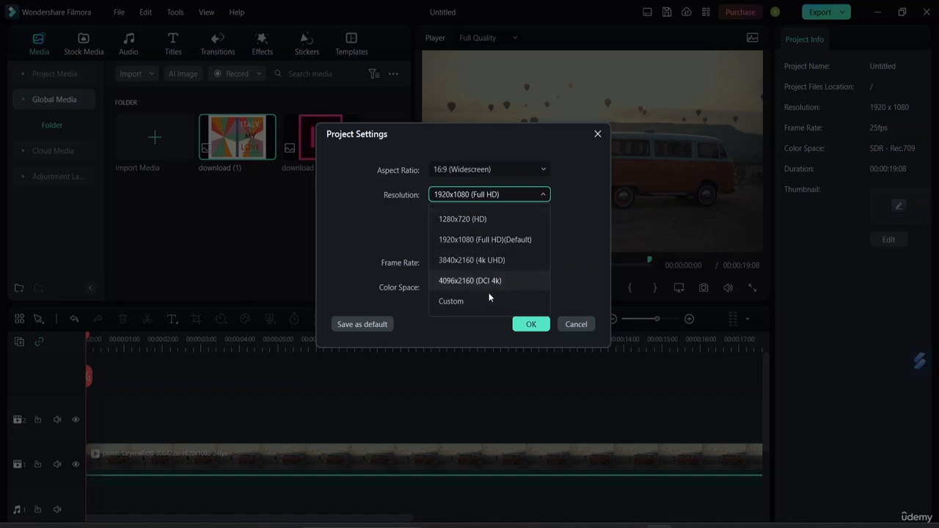
left_click(576, 324)
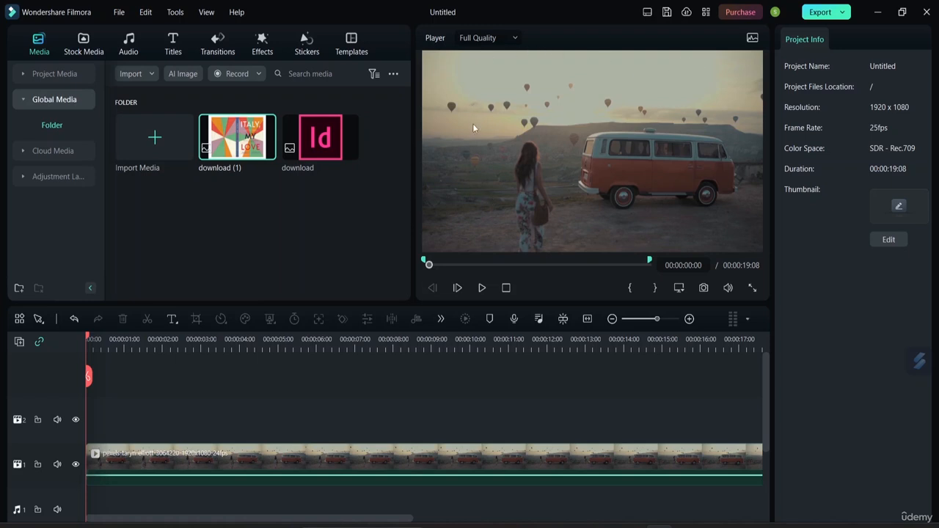
Review the player's playback quality choices and select Full Quality.
left_click(508, 39)
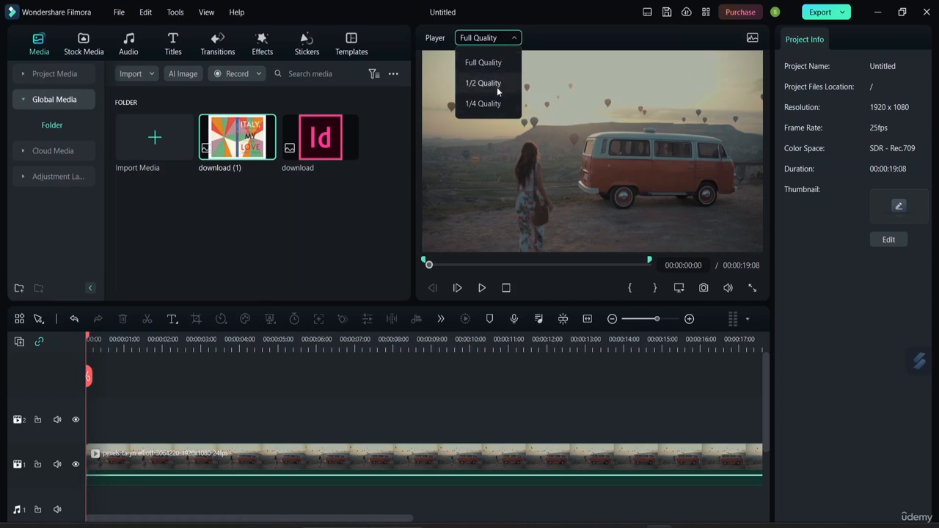
left_click(545, 30)
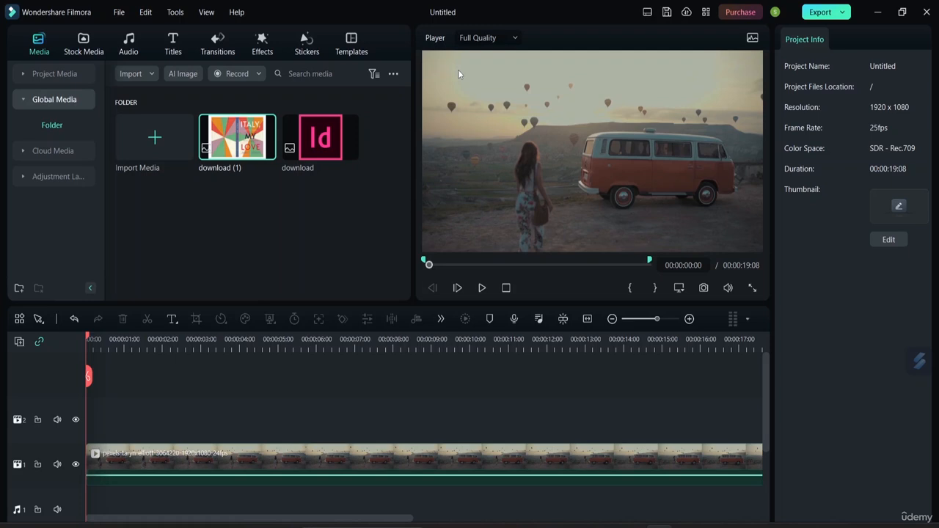
left_click(503, 37)
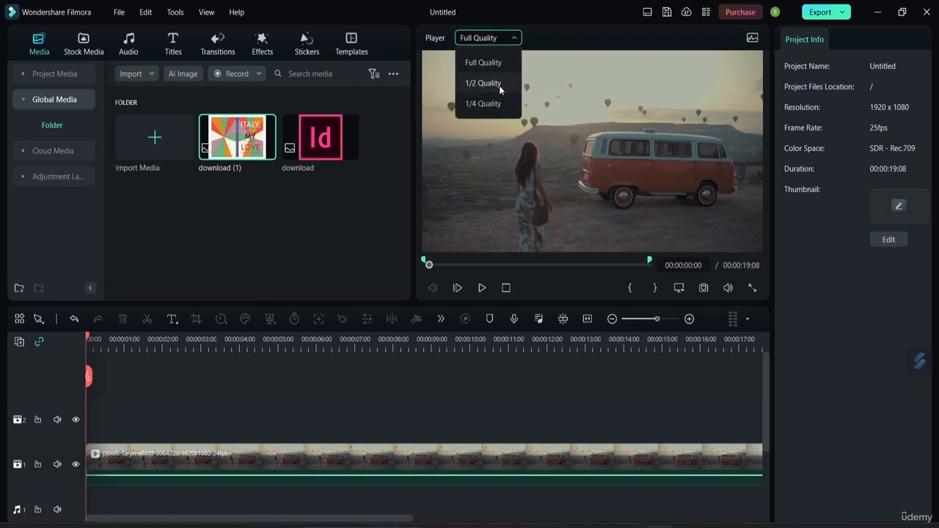
left_click(483, 63)
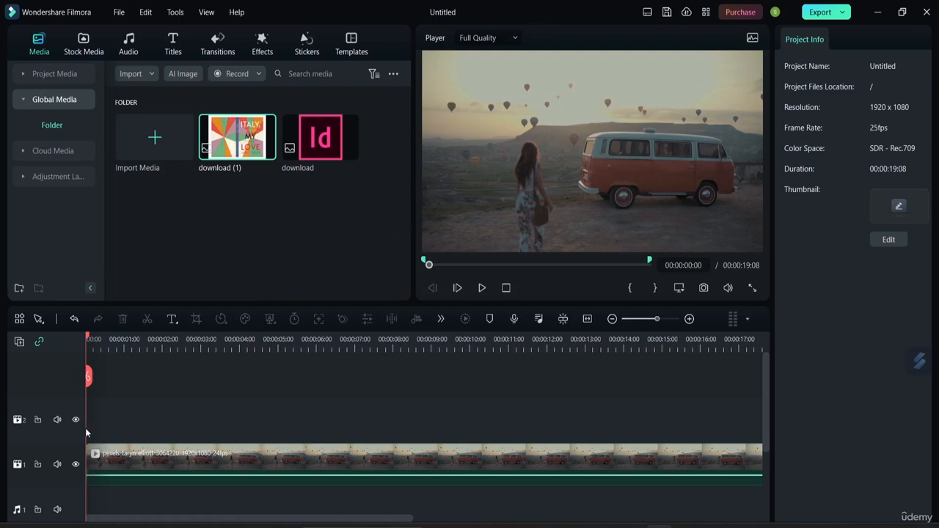
Play the van clip from the start, pause at about 9 seconds, and recheck the playback quality choices.
left_click(482, 287)
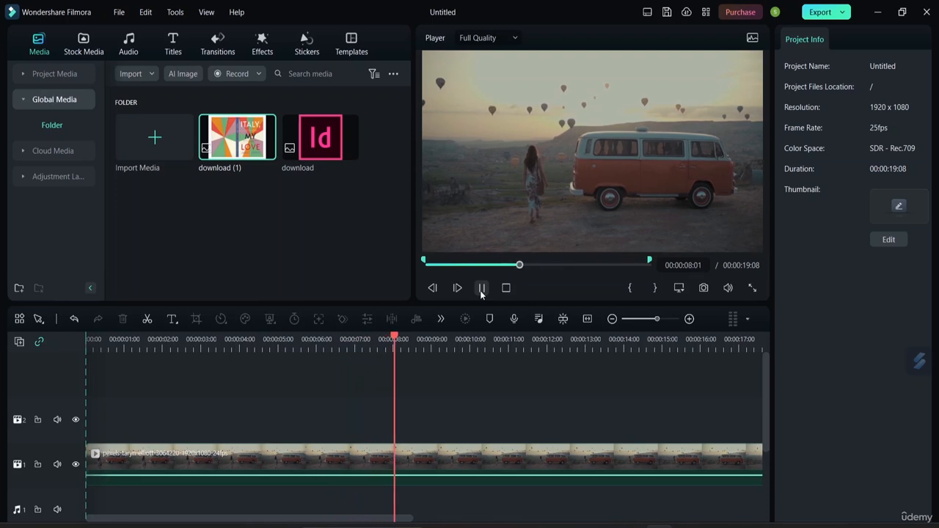
left_click(481, 290)
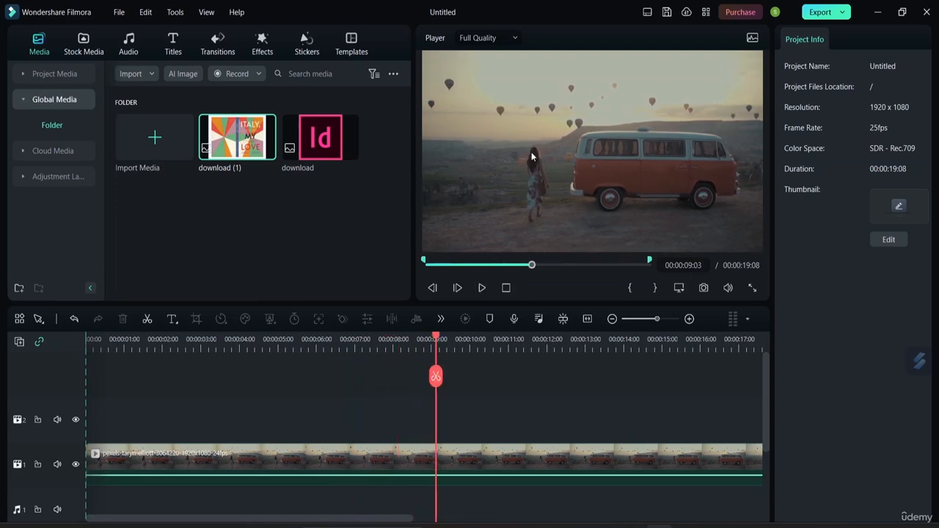
left_click(513, 40)
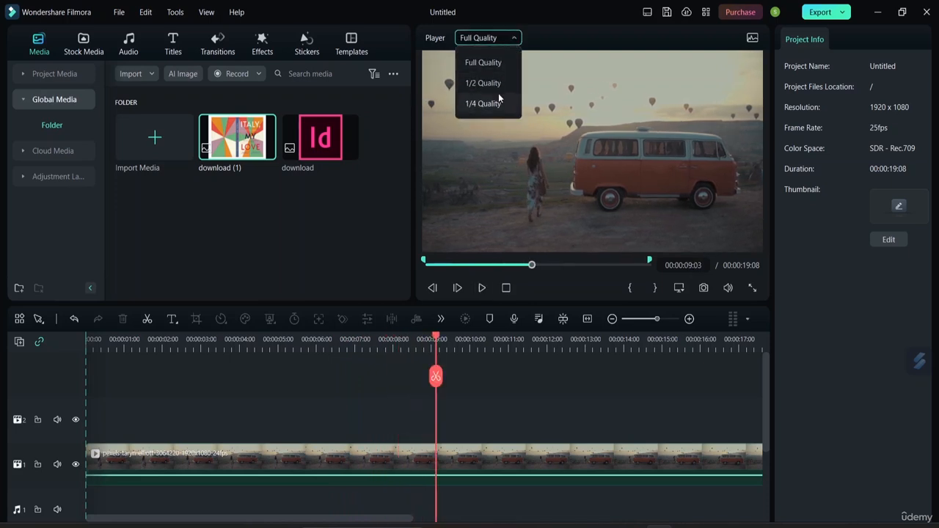
left_click(526, 43)
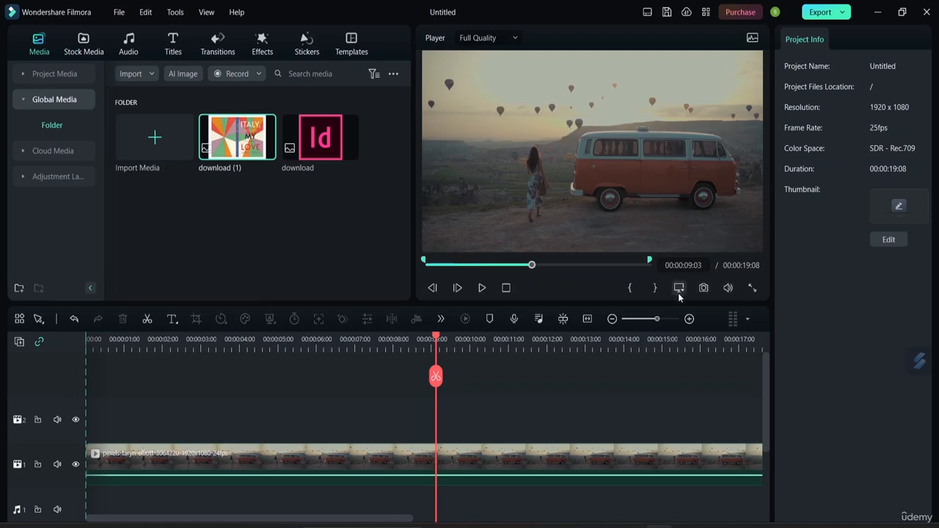
Watch the van clip in full screen, return to the normal player view, and leave the clip deselected.
left_click(752, 288)
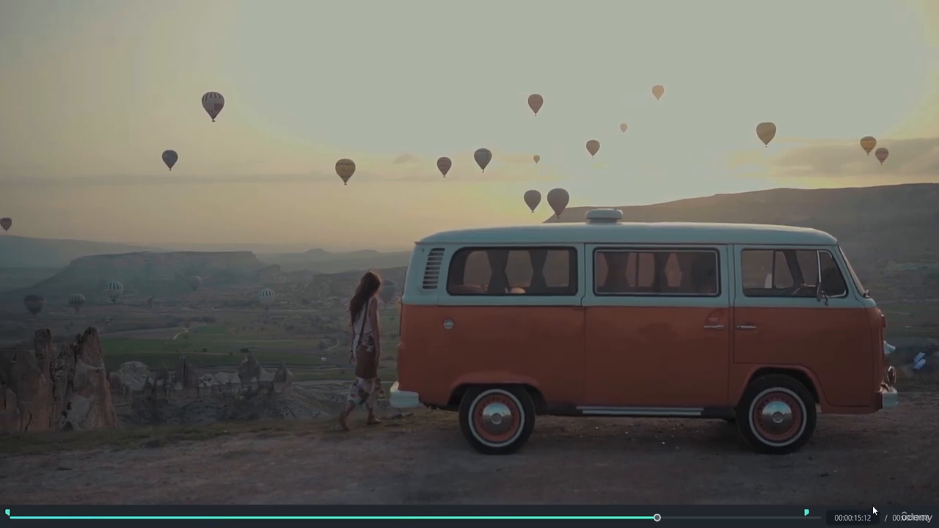
key("Escape")
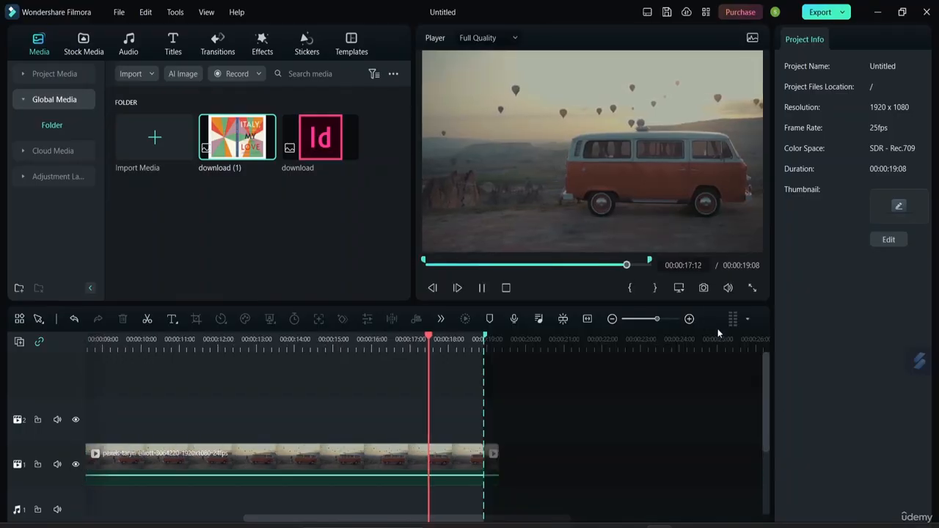
left_click(690, 242)
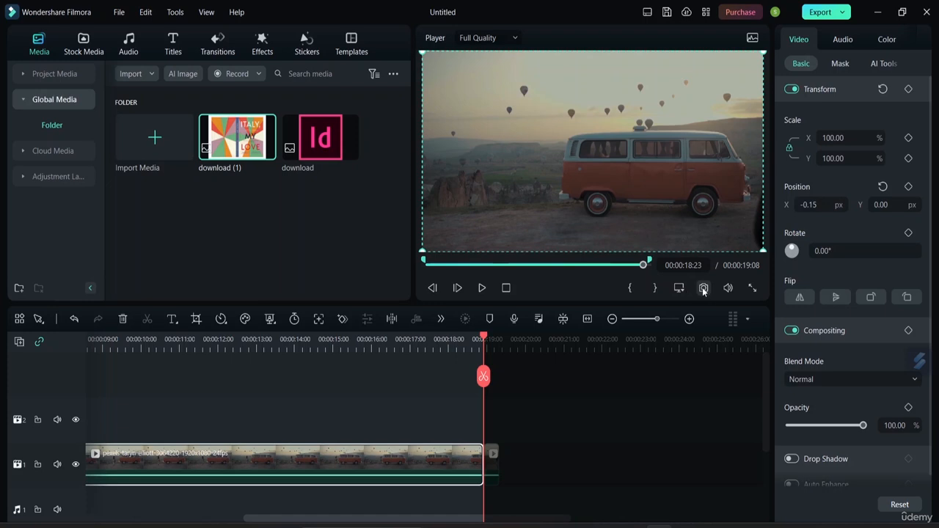
left_click(426, 396)
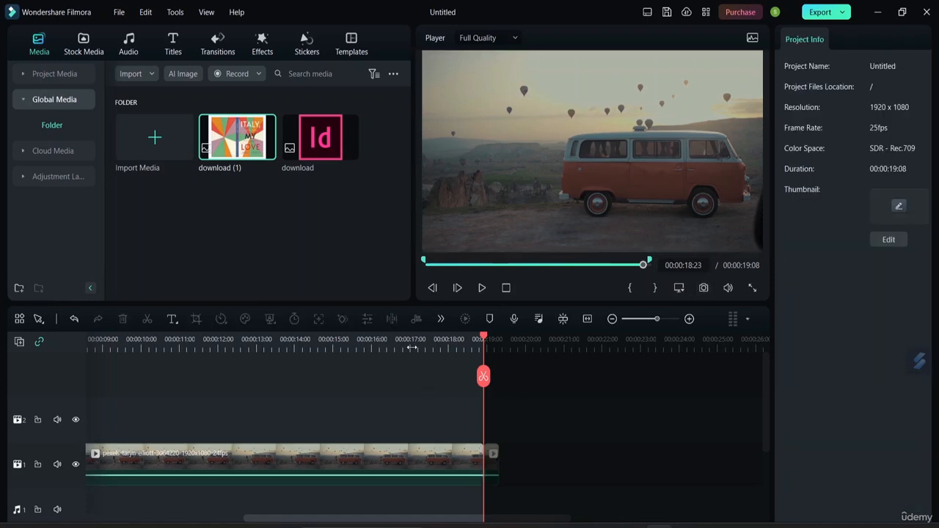
Play the van clip to about 2 seconds and take a snapshot of that frame in PNG format.
left_click(482, 288)
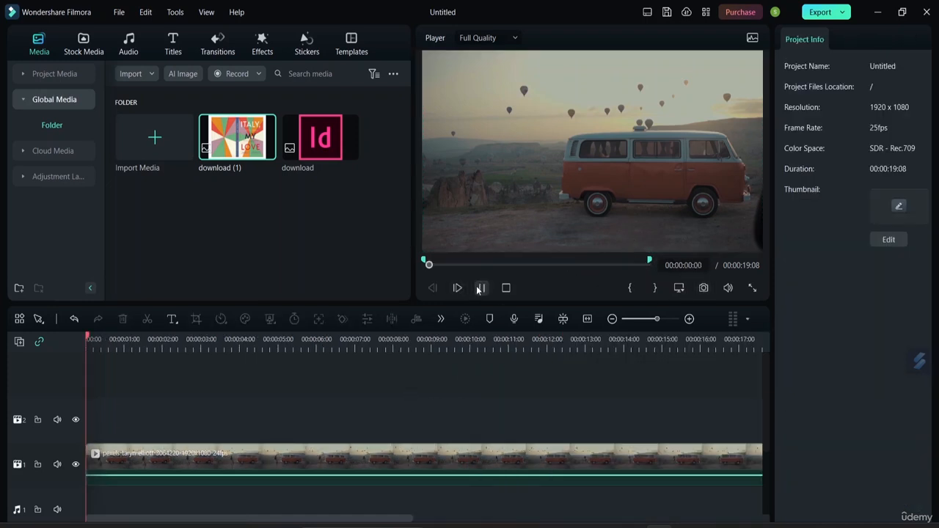
left_click(702, 287)
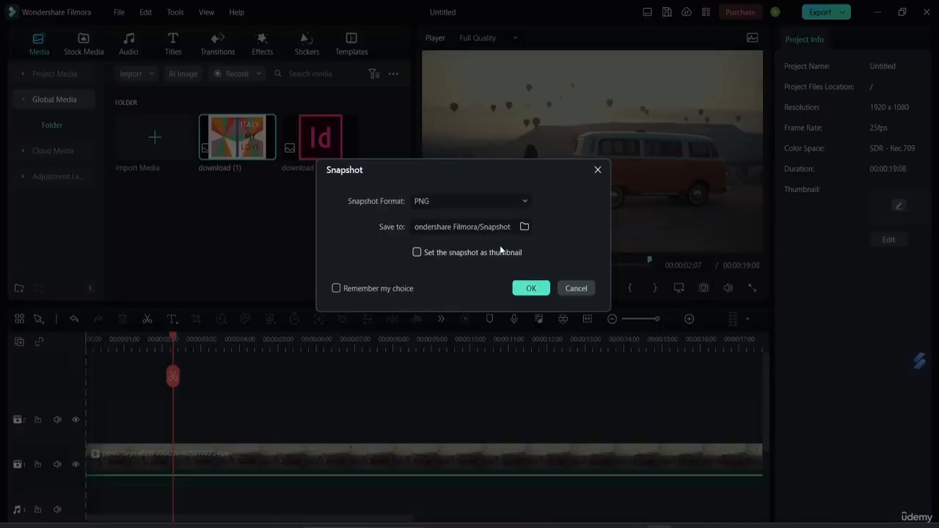
left_click(515, 208)
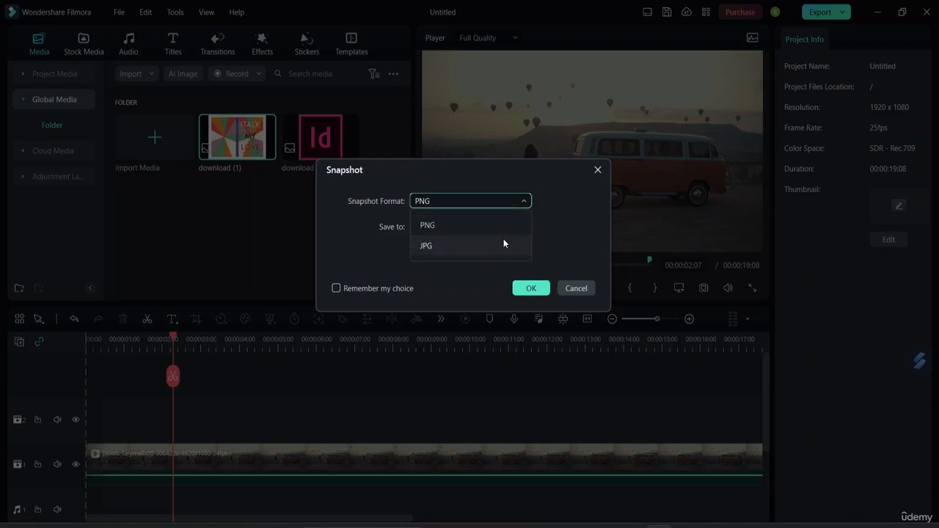
left_click(514, 226)
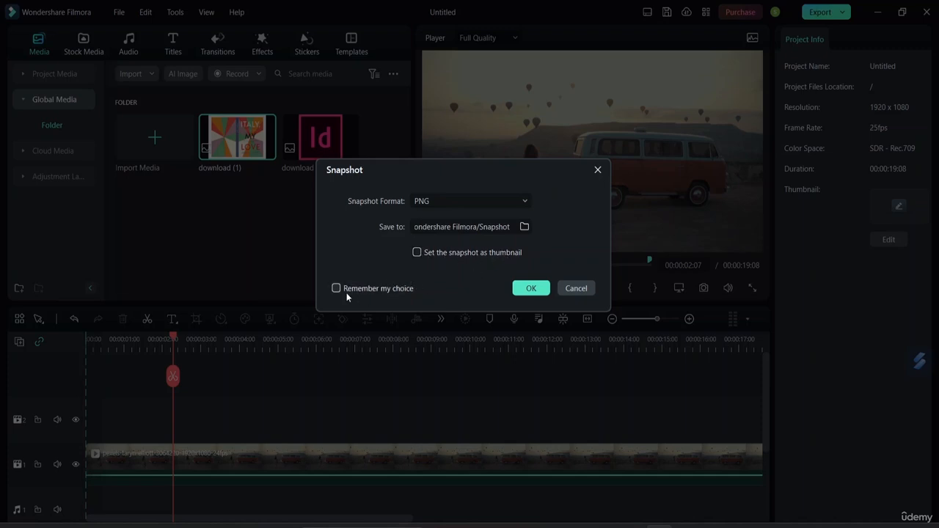
left_click(510, 204)
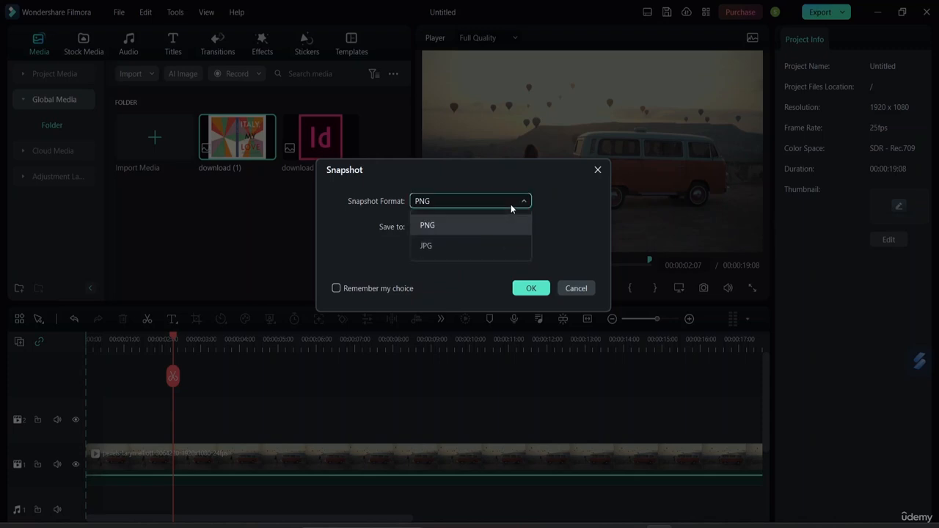
left_click(464, 228)
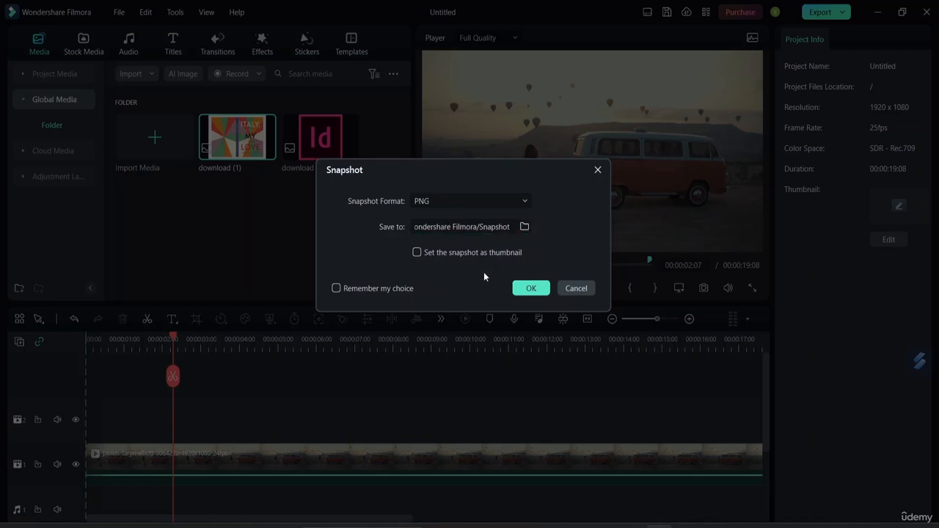
left_click(526, 290)
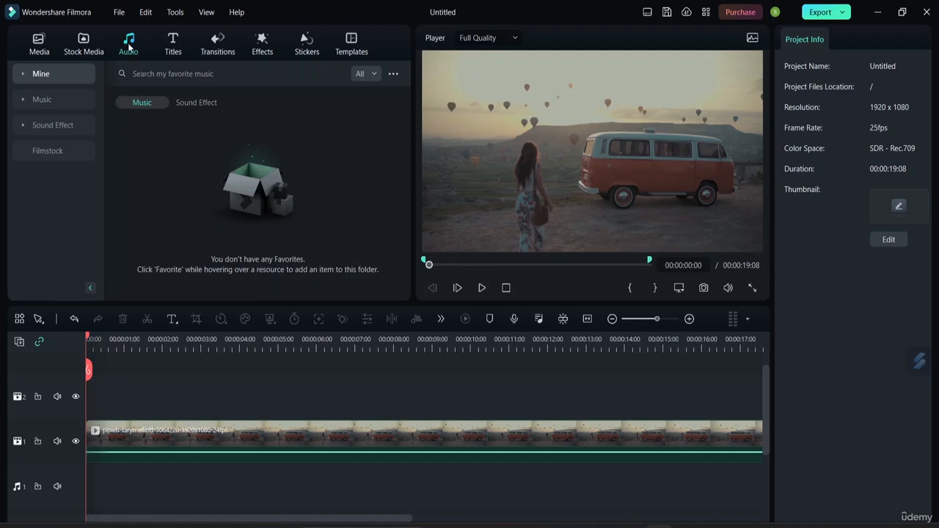
Add the trending music track Blue city lights to the start of audio track 1 and play it with the van clip.
left_click(67, 101)
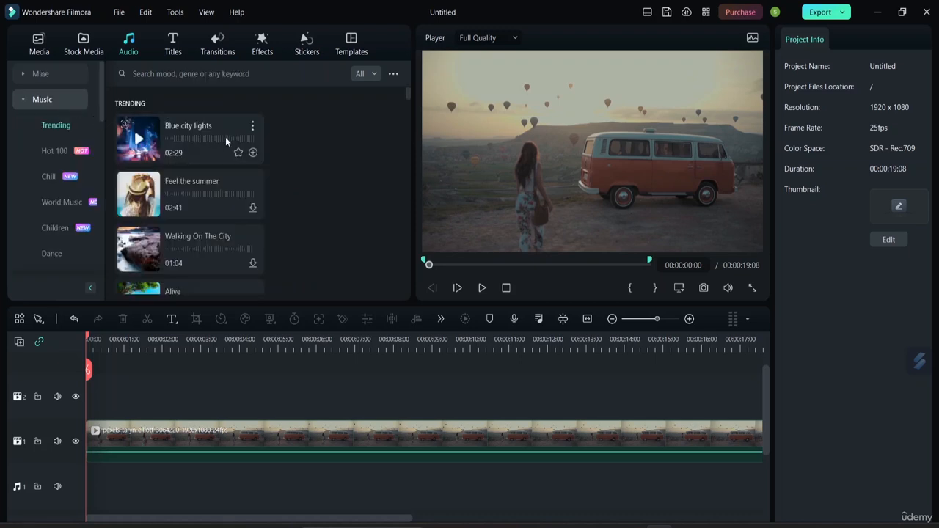
left_click_drag(201, 137, 94, 485)
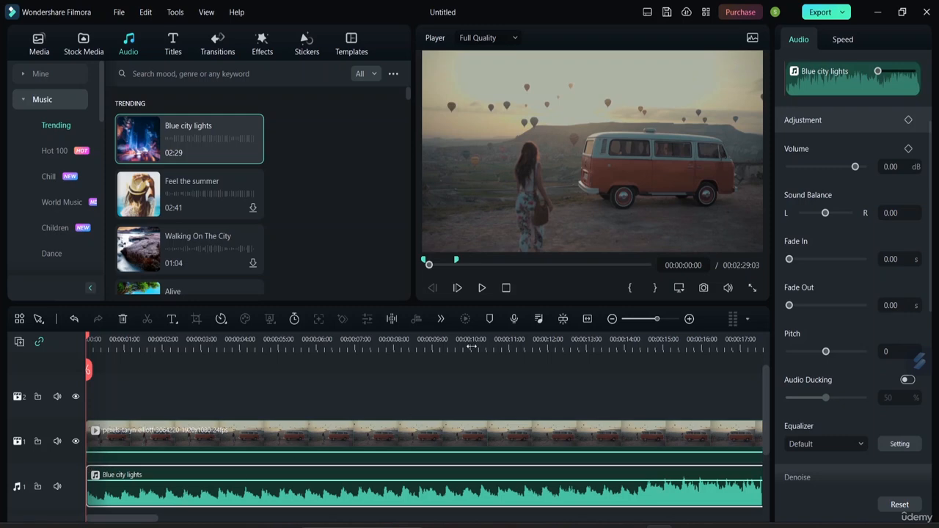
left_click(482, 289)
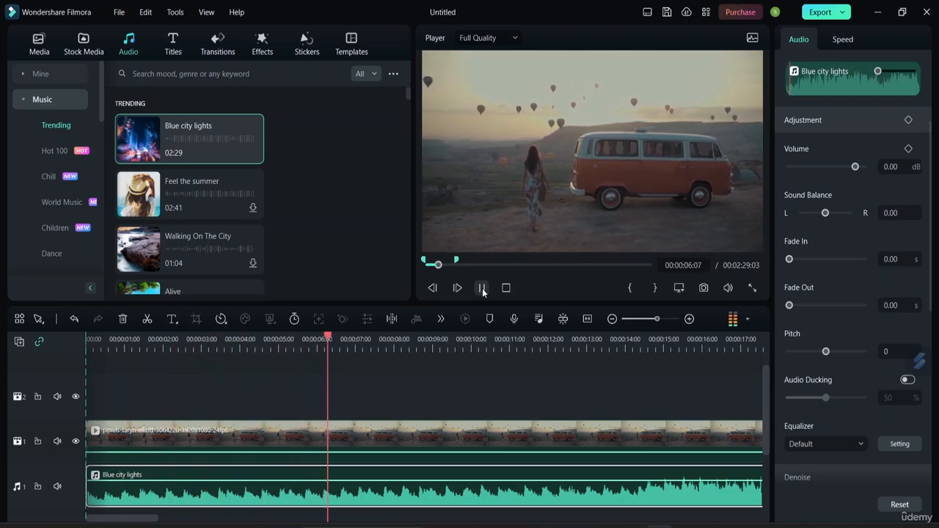
Show the audio meter beside the timeline and play the van clip with its music from the start to about 8 seconds.
left_click(482, 289)
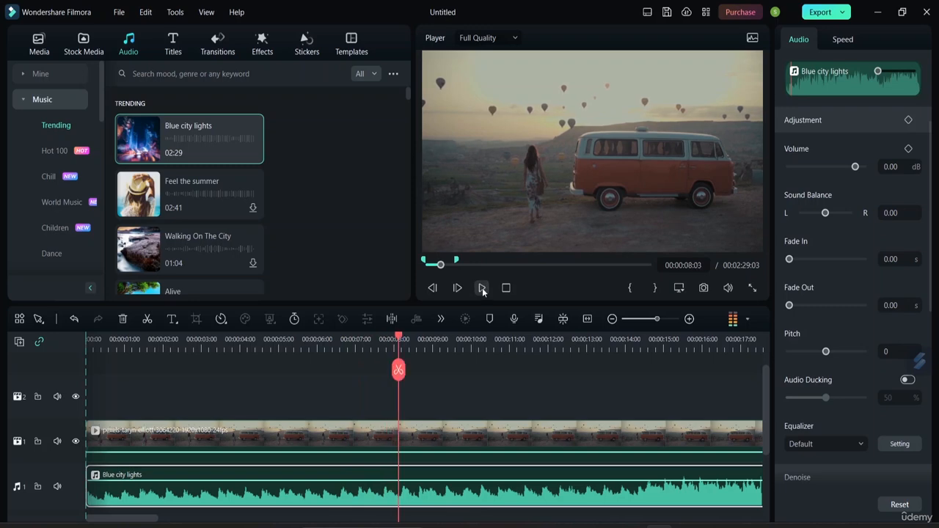
left_click_drag(398, 371, 55, 355)
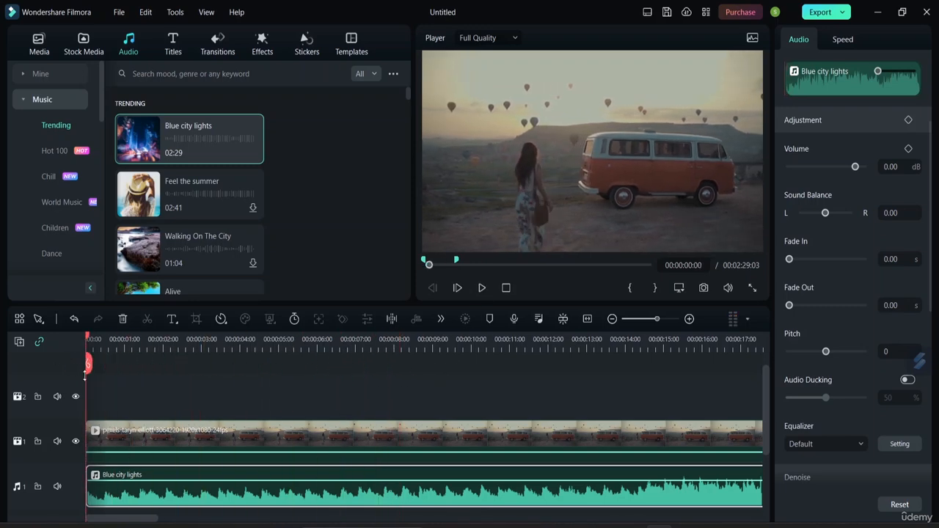
left_click(745, 321)
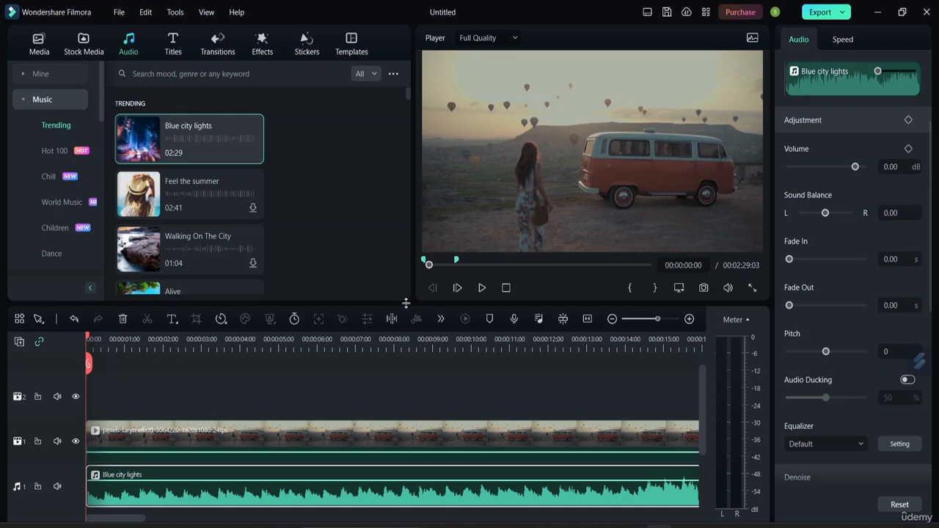
left_click(481, 287)
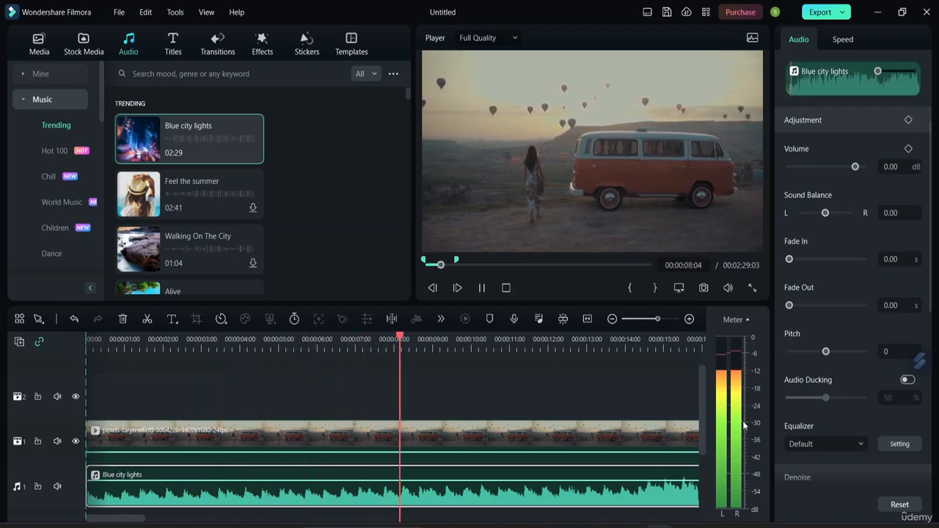
key("space")
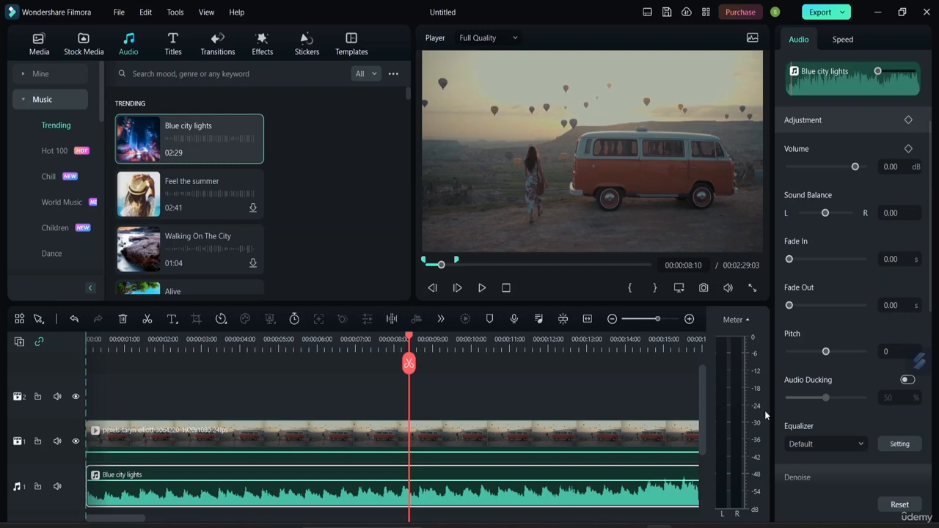
Lower the player's volume slightly and replay the project from the start to about 14 seconds.
mouse_move(727, 290)
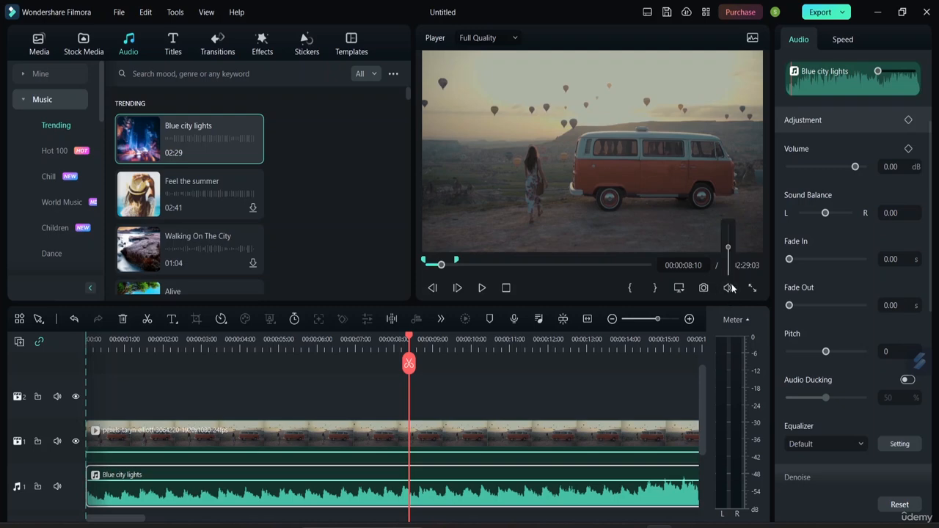
left_click_drag(729, 249, 728, 261)
left_click_drag(409, 362, 75, 352)
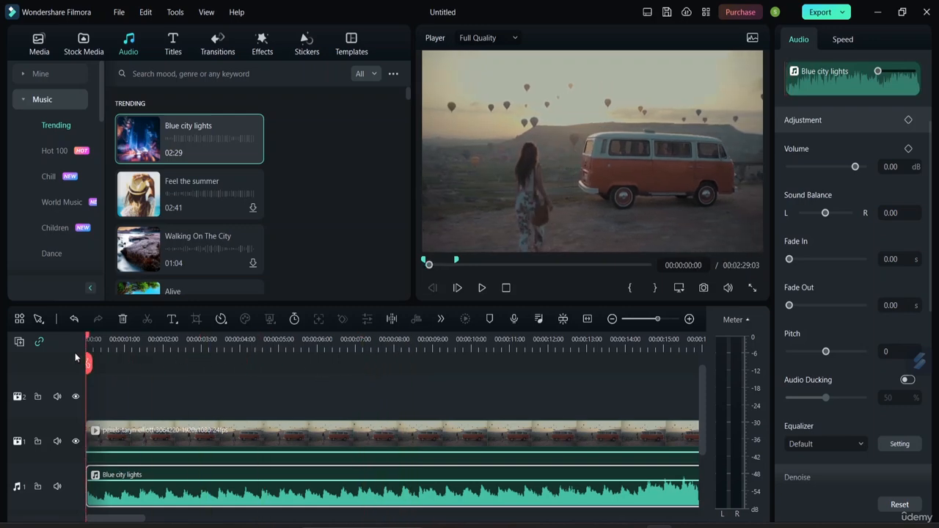
left_click(481, 288)
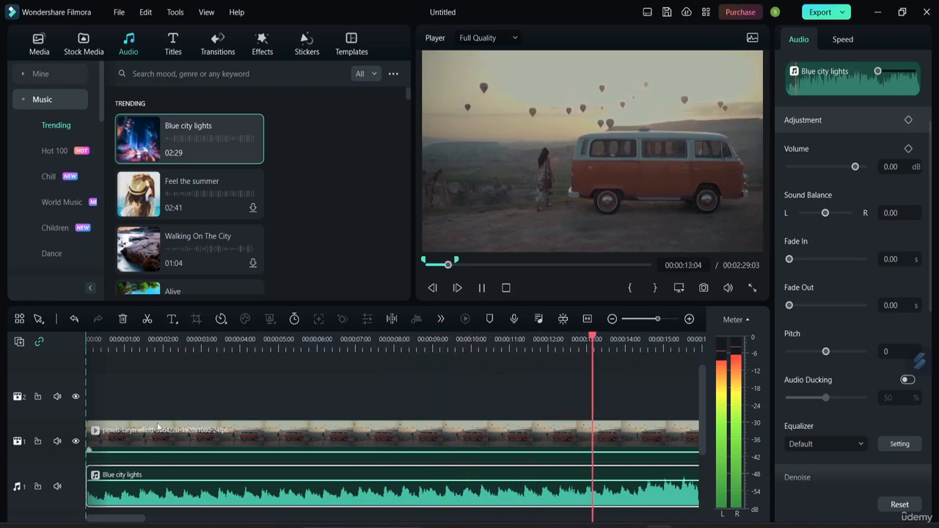
left_click(481, 288)
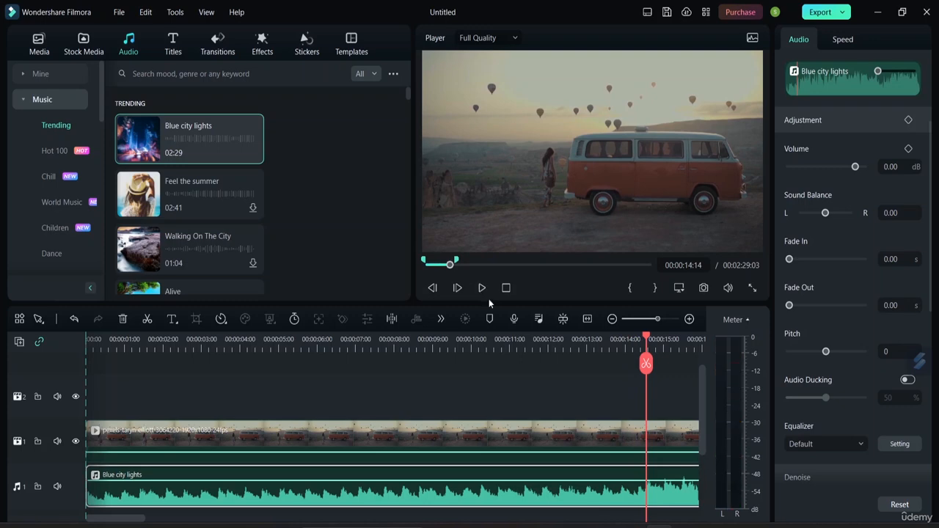
Hide the audio meter, return the playhead to the start, and zoom the timeline to fit the whole project.
left_click(745, 324)
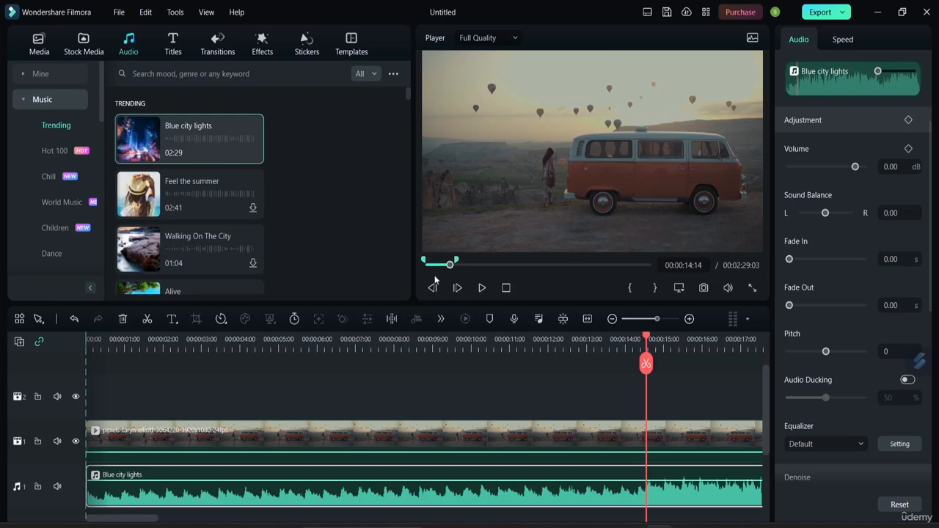
left_click_drag(450, 265, 419, 272)
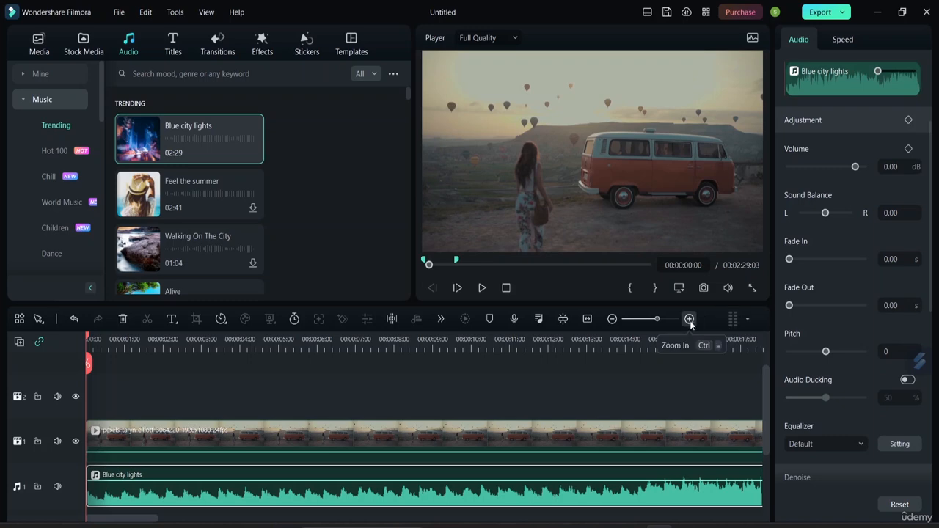
left_click(587, 319)
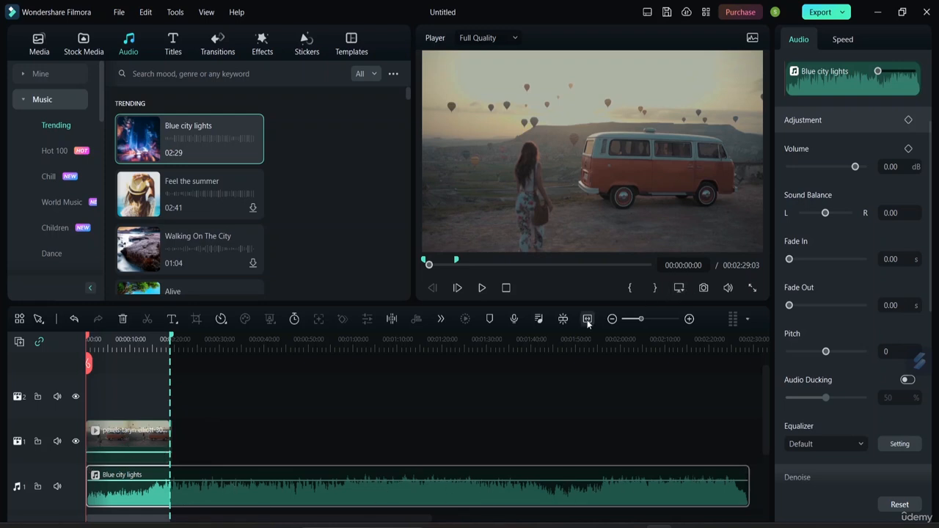
left_click(166, 404)
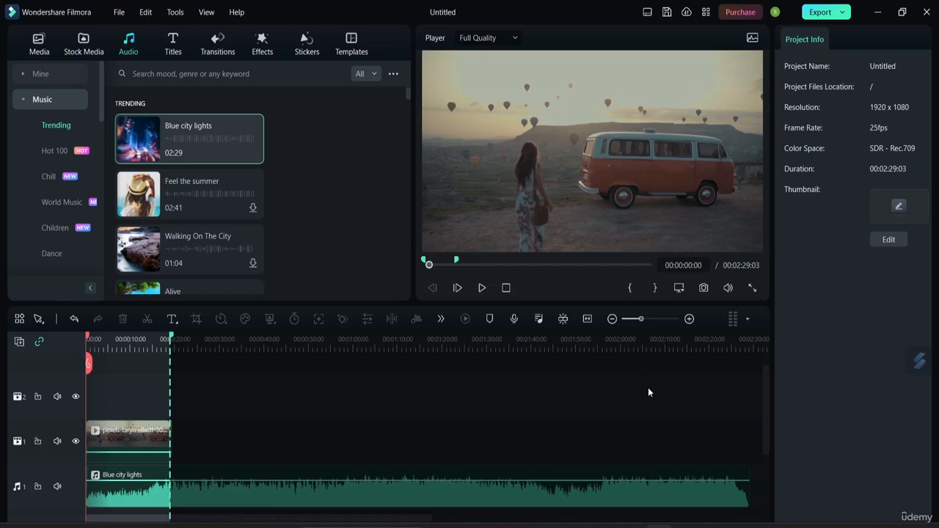
left_click(587, 319)
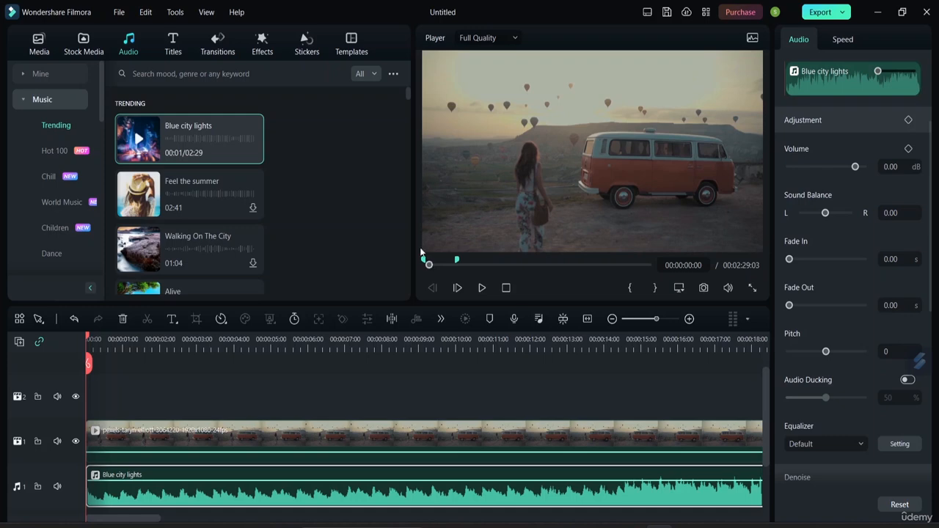
Place the download (1) image at the start of video track 2 and shrink it to about 22% in the frame's upper-right corner.
left_click(40, 44)
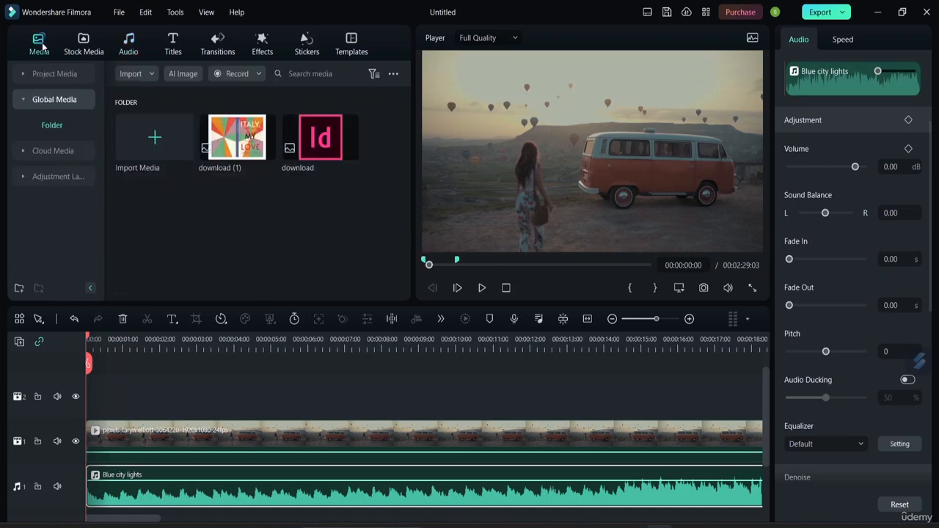
double_click(253, 154)
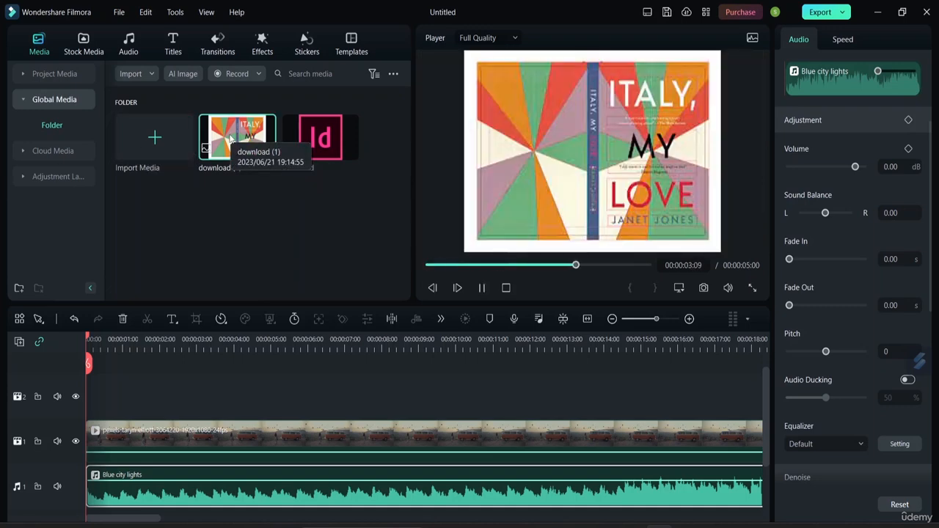
left_click_drag(235, 147, 93, 408)
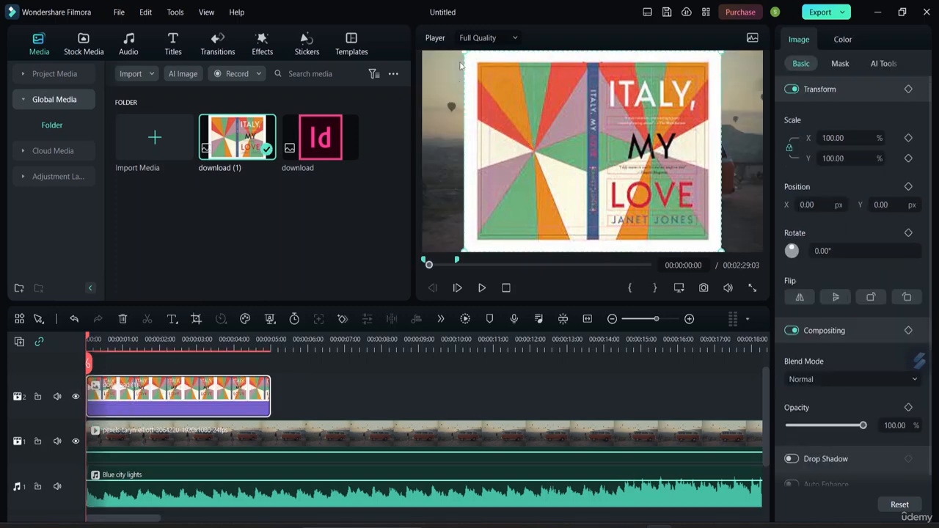
left_click_drag(464, 52, 740, 72)
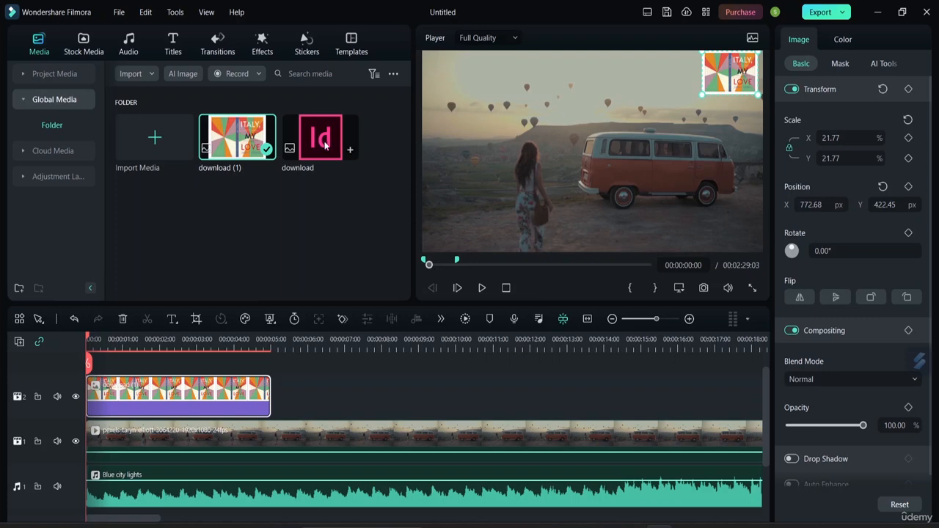
Add the download image to video track 2 and try moving it along the track with timeline snapping switched on and off.
left_click_drag(320, 138, 366, 397)
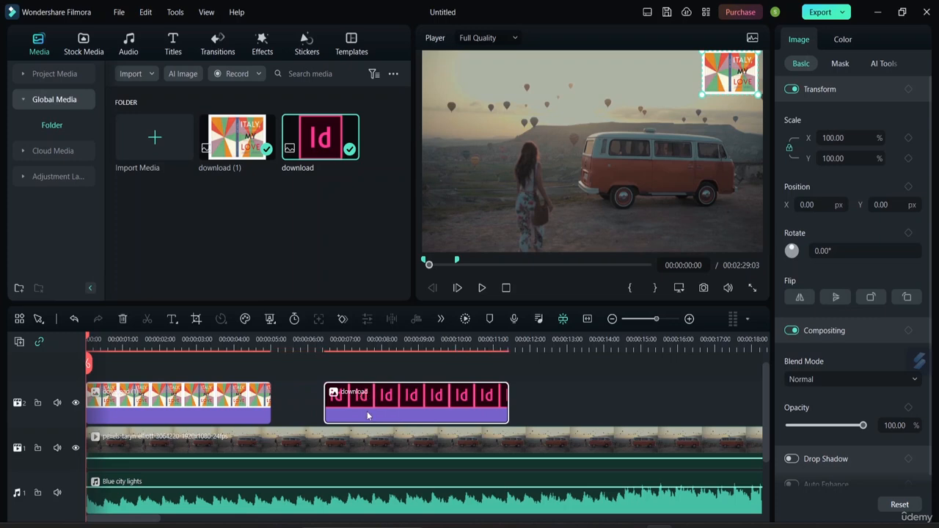
left_click(563, 319)
left_click_drag(432, 403, 375, 407)
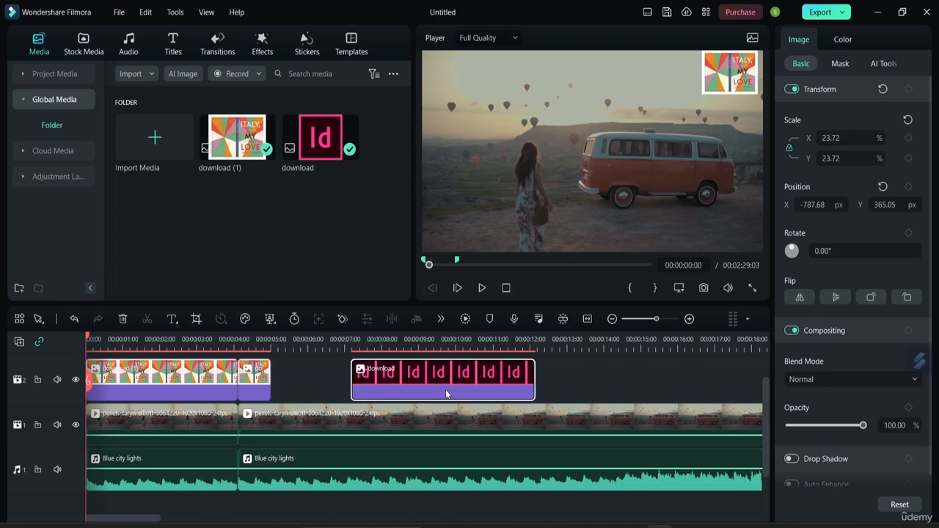
left_click(563, 318)
left_click_drag(449, 384, 394, 376)
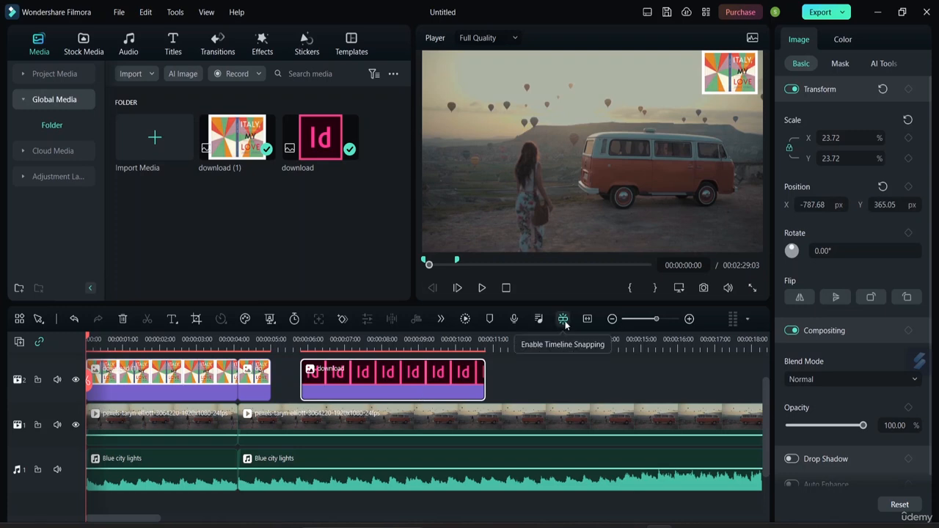
left_click_drag(466, 378, 567, 378)
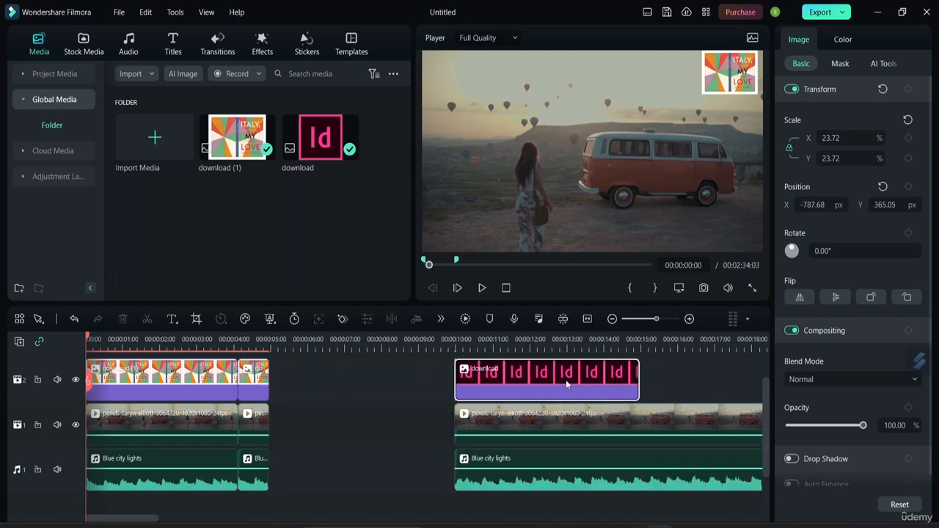
Move the displaced van clip, download image and music back to about 5 seconds, and remove the empty gap after the image.
left_click_drag(651, 442, 400, 418)
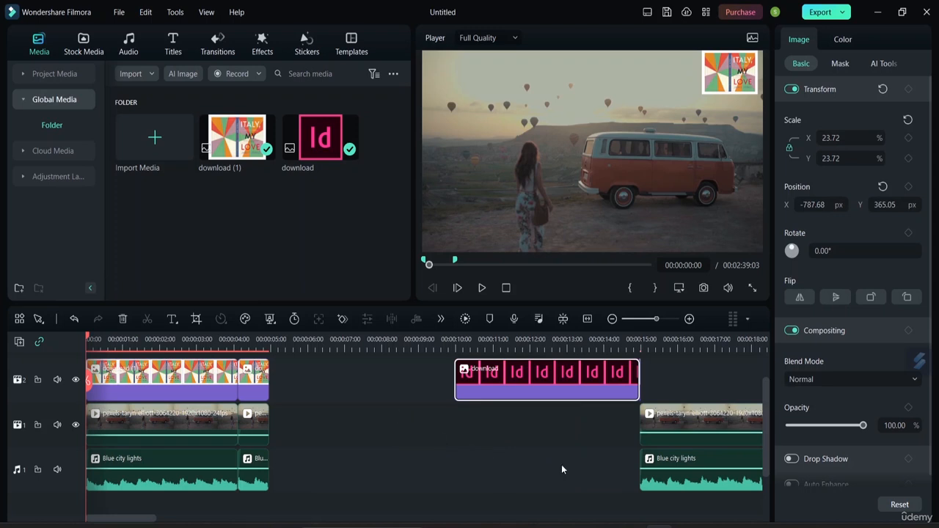
left_click_drag(689, 431, 311, 407)
left_click_drag(484, 386, 324, 386)
left_click(690, 461)
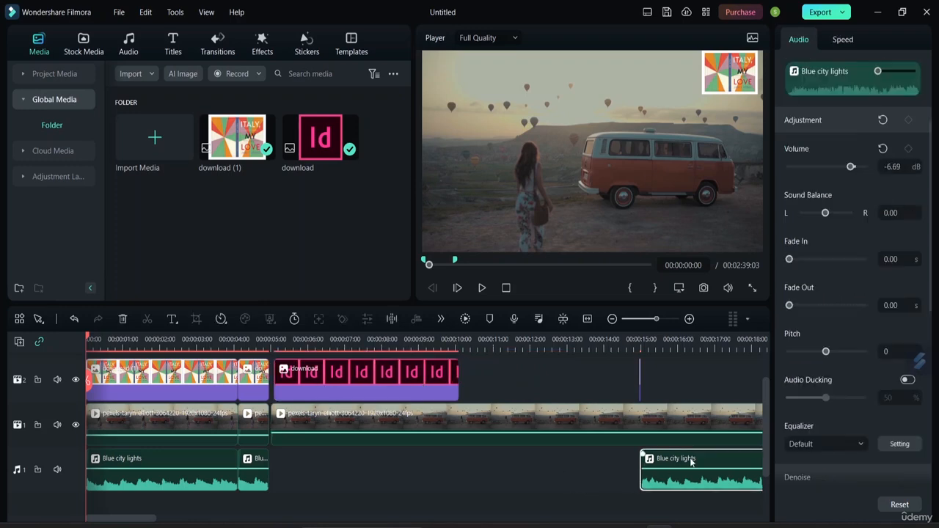
left_click_drag(690, 461, 317, 424)
left_click(577, 389)
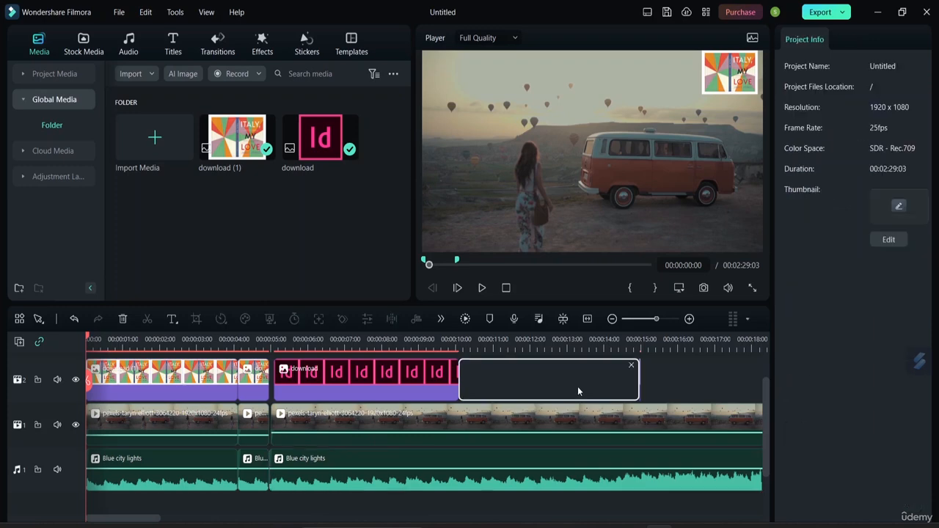
left_click(630, 365)
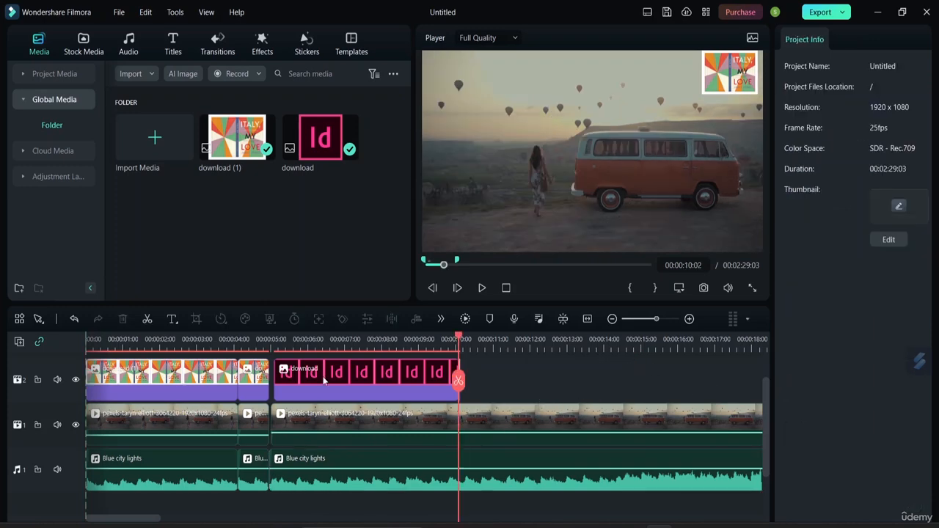
Remove the short second piece of the download (1) image, starting at about 4 seconds on video track 2.
left_click(269, 364)
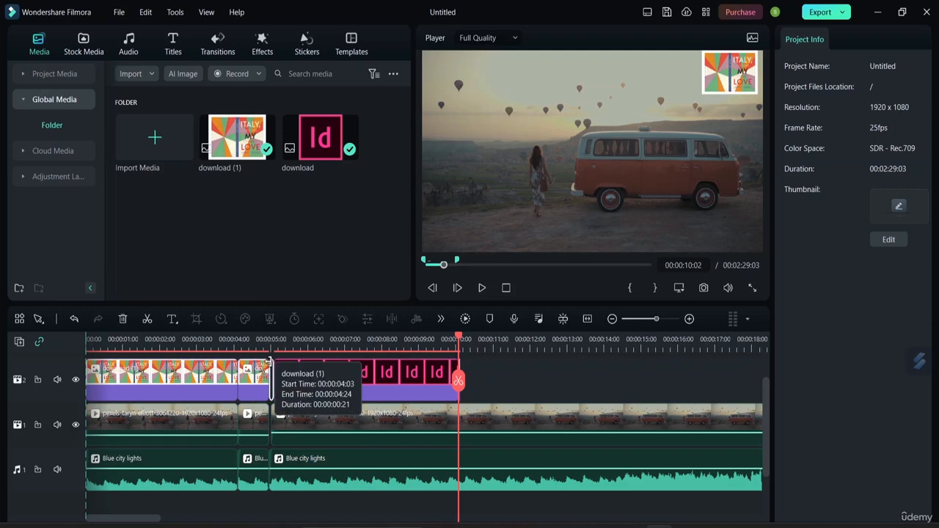
right_click(269, 366)
left_click(343, 92)
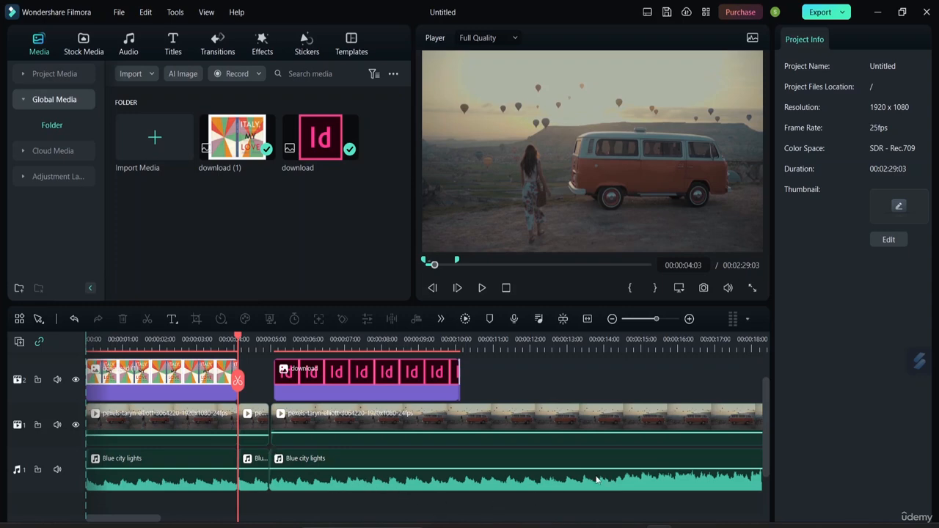
Show the audio meter again and play the project from the start to about 3 seconds.
left_click(746, 317)
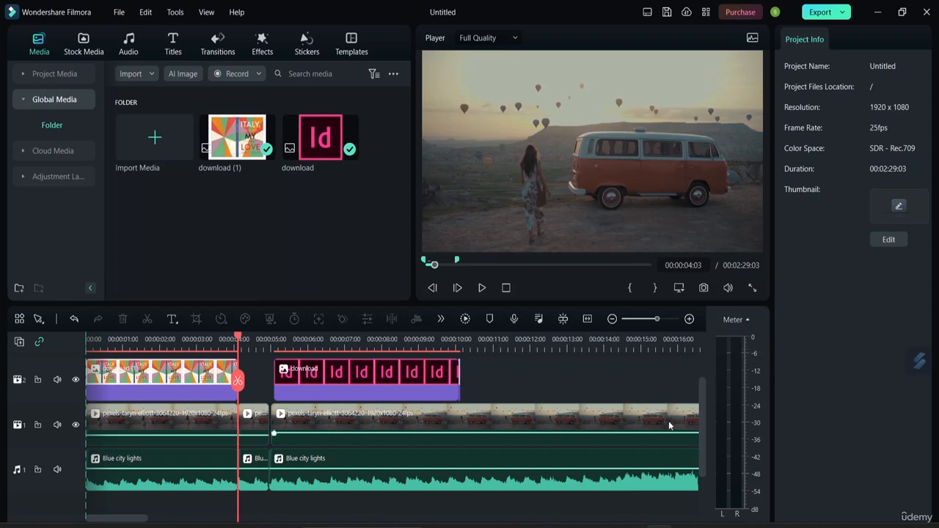
left_click(482, 287)
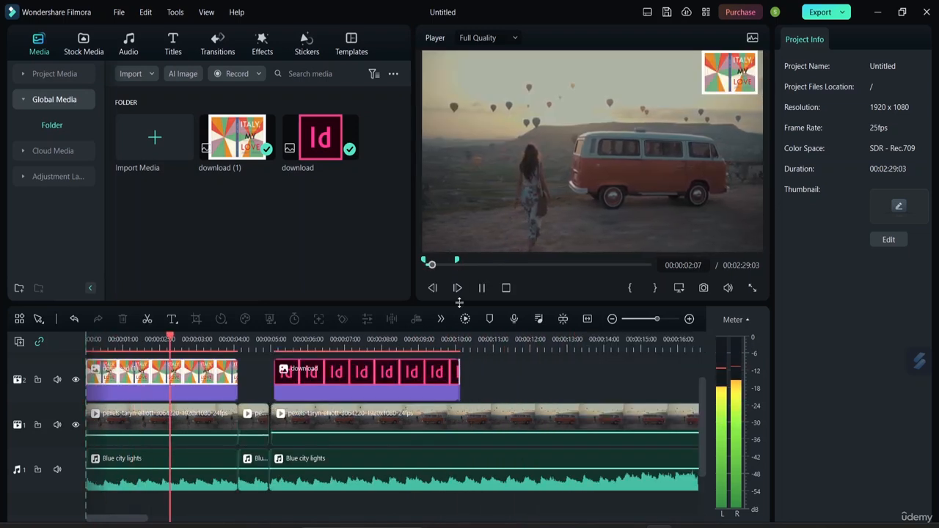
left_click(481, 289)
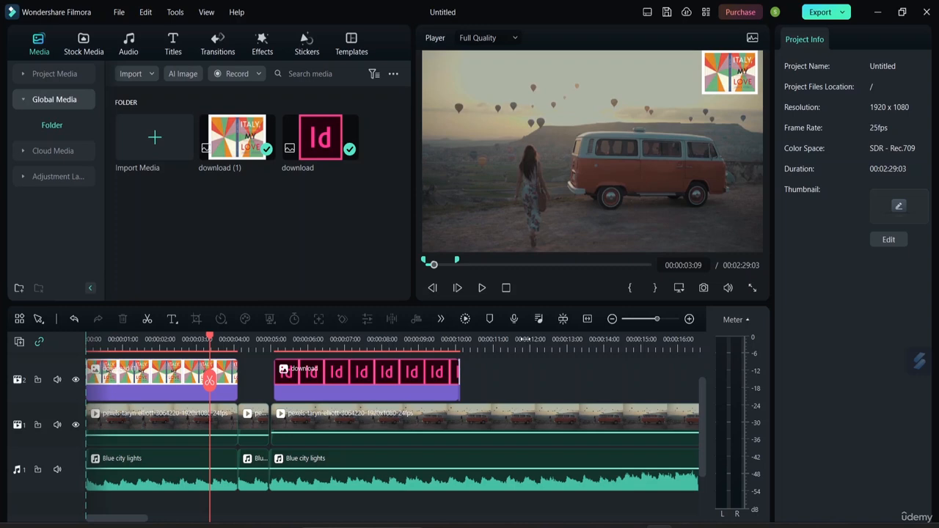
Cut the download (1) and download images from video track 2, and select the first van clip on video track 1.
left_click(184, 382)
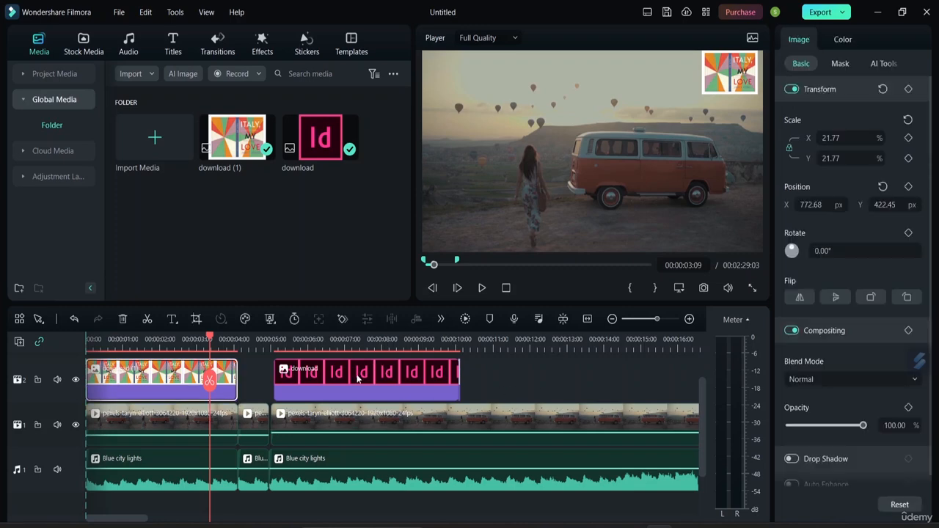
right_click(170, 394)
left_click(230, 100)
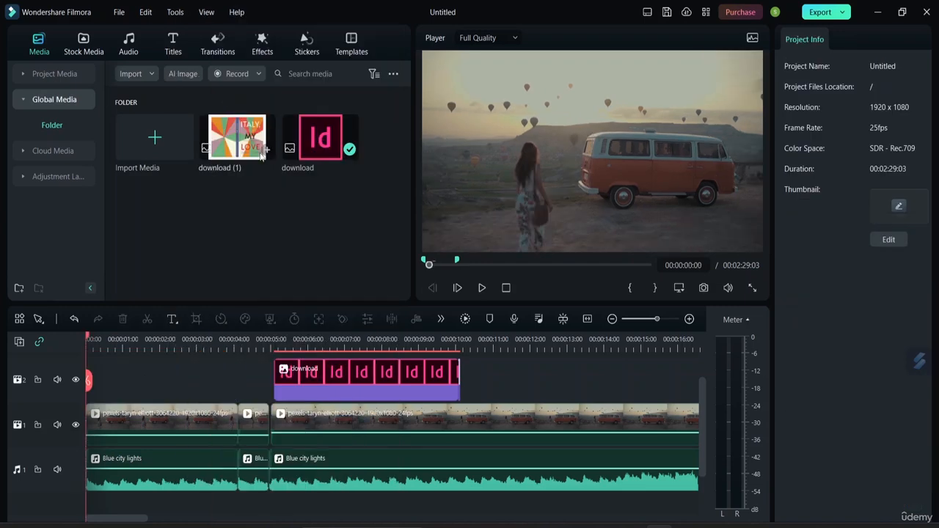
left_click(343, 387)
right_click(340, 368)
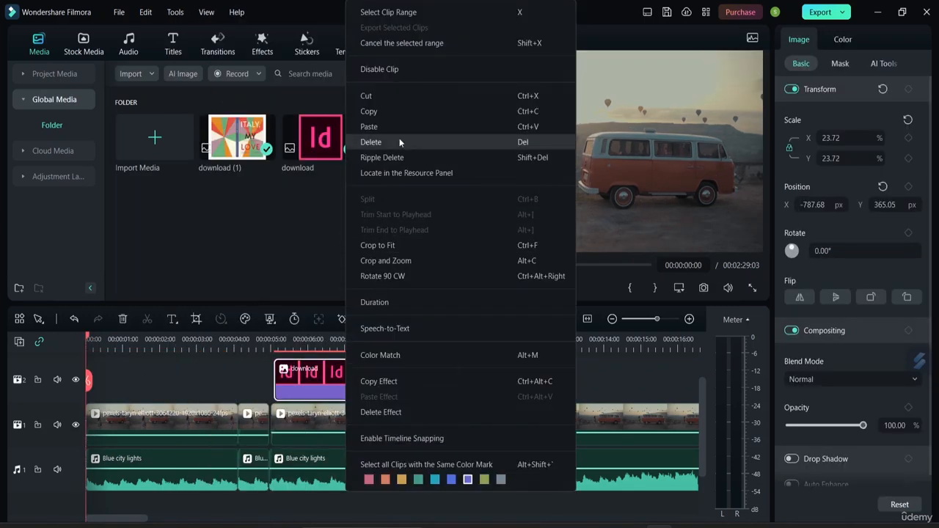
left_click(407, 95)
left_click(186, 419)
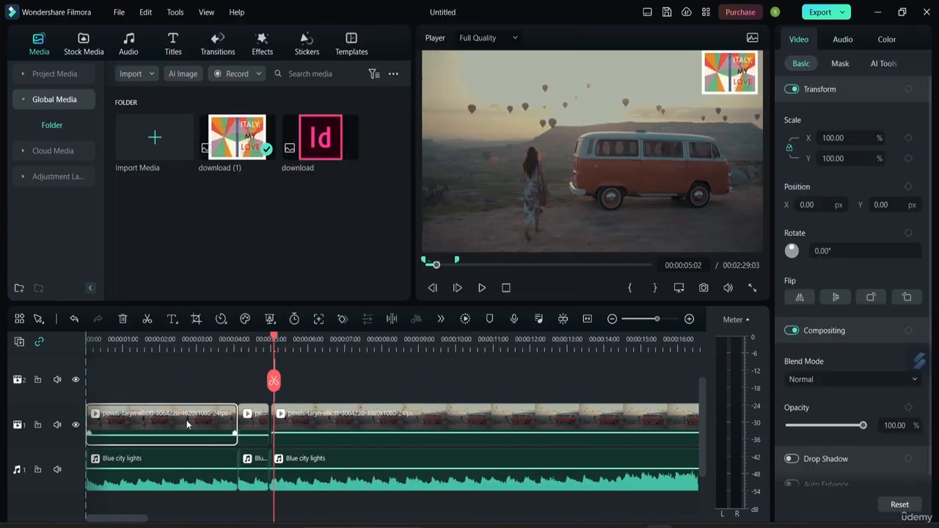
Cut the three van clips from video track 1, one after another.
right_click(190, 418)
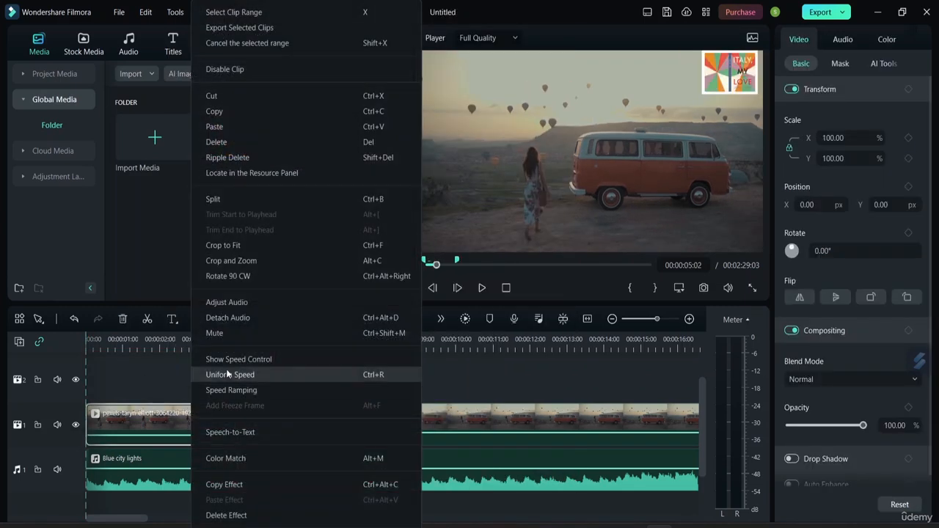
left_click(314, 98)
left_click(263, 422)
right_click(263, 422)
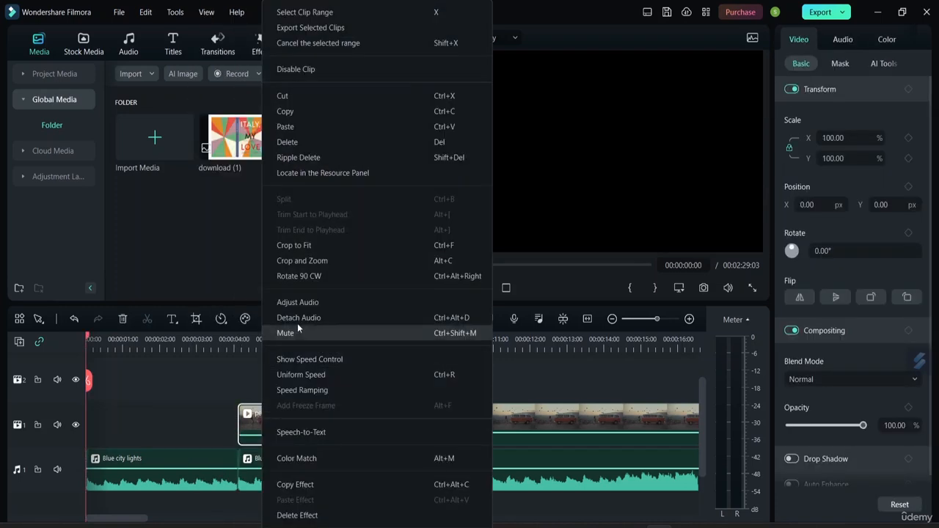
left_click(368, 99)
left_click(356, 429)
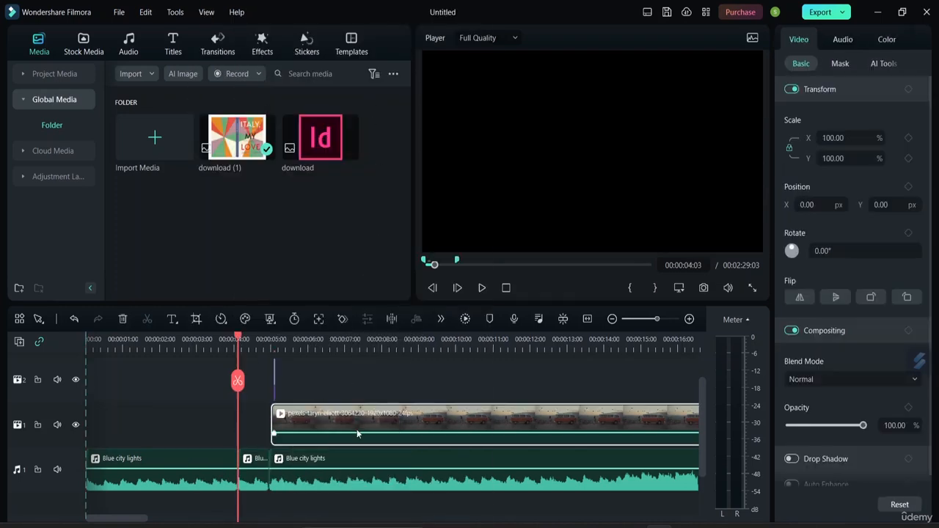
right_click(357, 429)
left_click(406, 94)
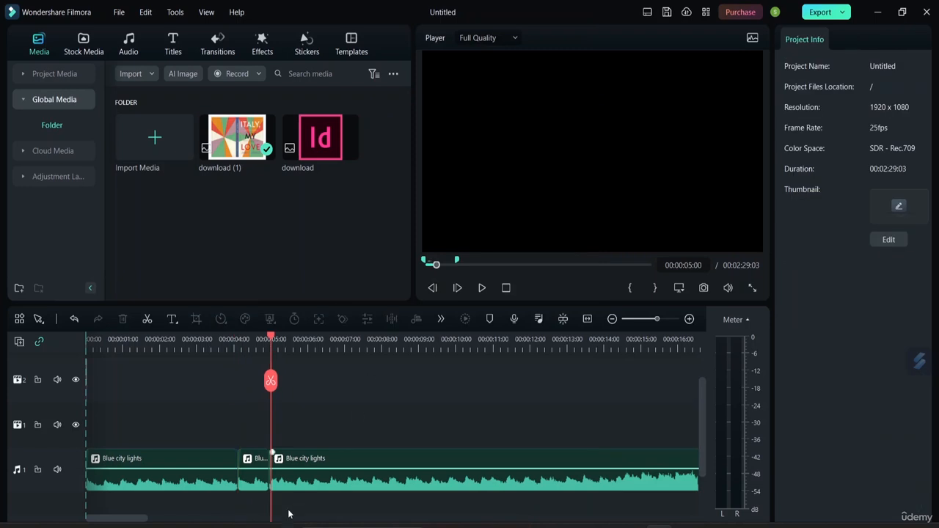
Cut the three Blue city lights music pieces from audio track 1.
left_click(312, 466)
right_click(312, 465)
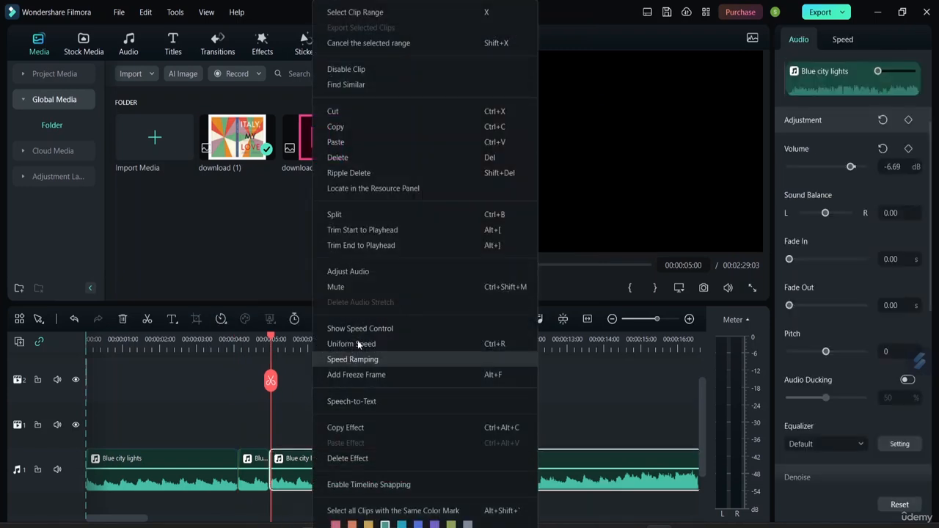
left_click(409, 112)
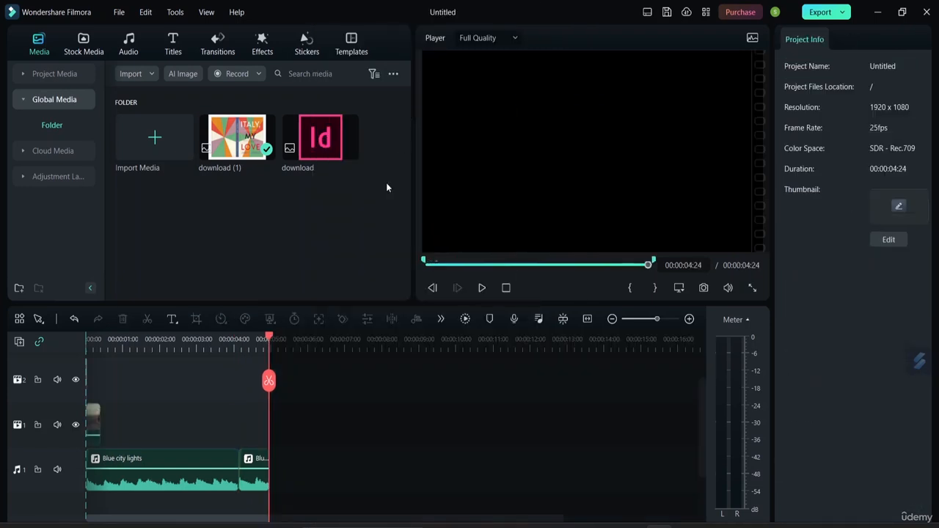
right_click(251, 482)
left_click(304, 117)
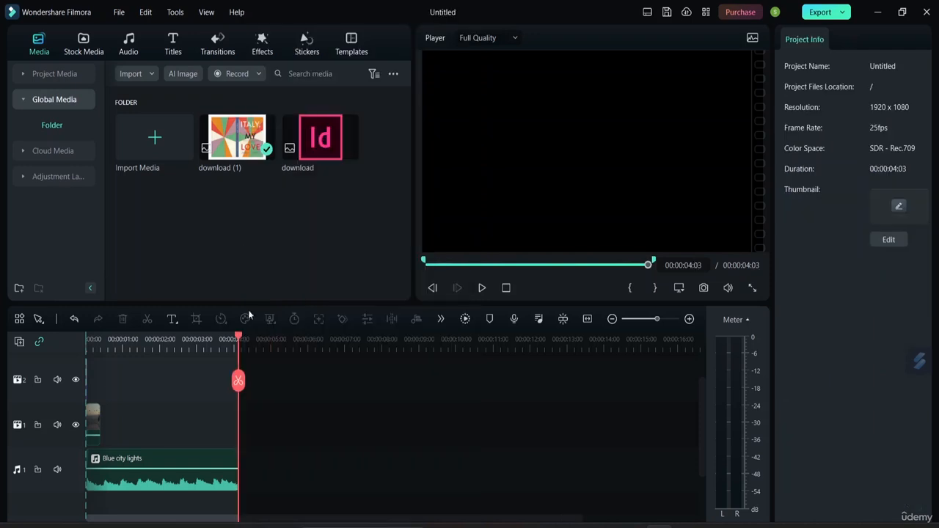
left_click(178, 468)
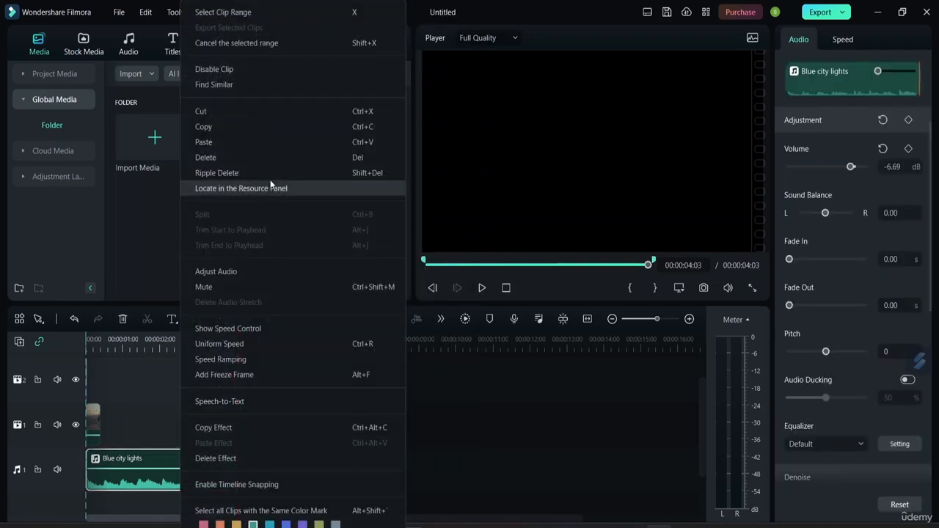
left_click(294, 118)
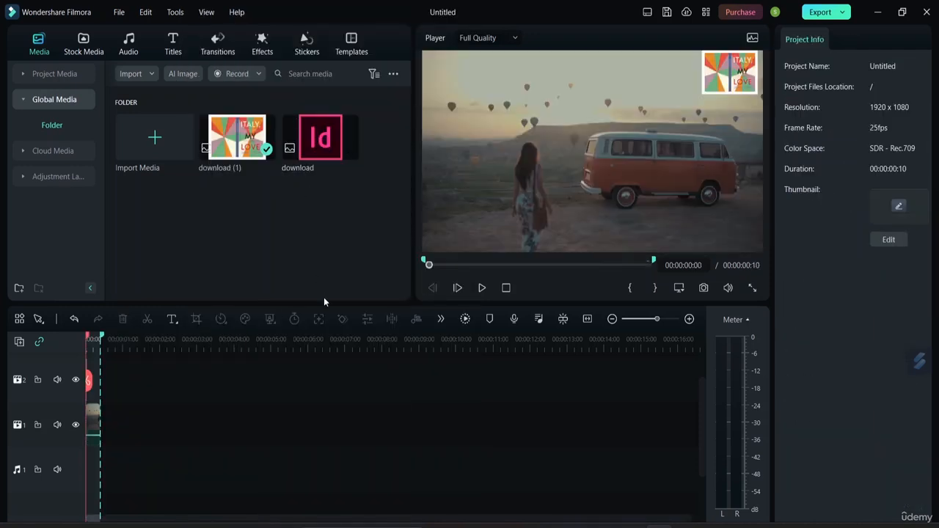
Cut the short leftover van clip at the start of video track 1.
left_click(94, 422)
right_click(94, 422)
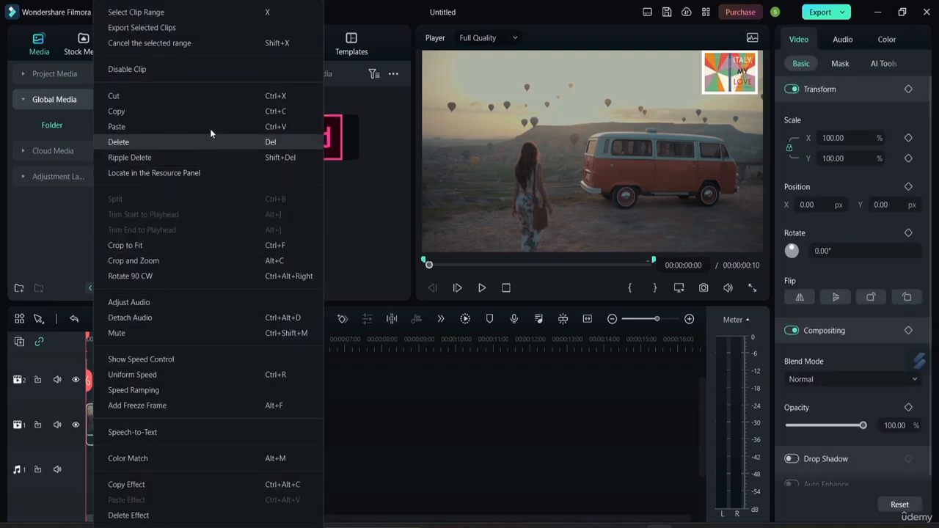
left_click(229, 96)
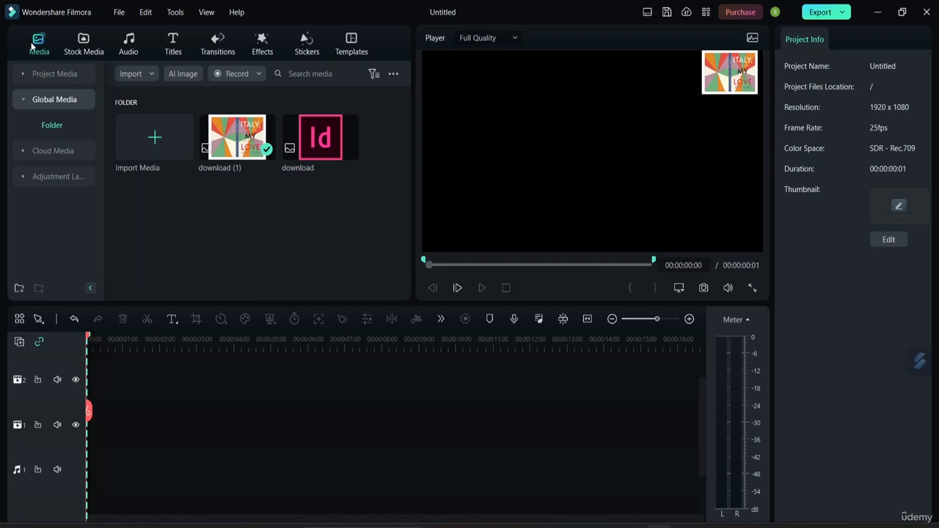
Browse the project media and Pexels stock, preview the seal video, and place it at the start of video track 1.
left_click(65, 73)
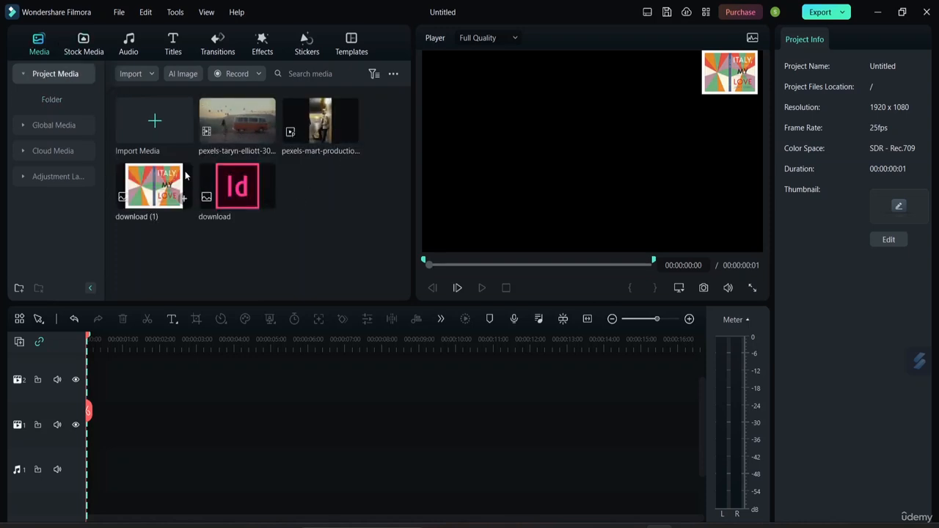
left_click(95, 46)
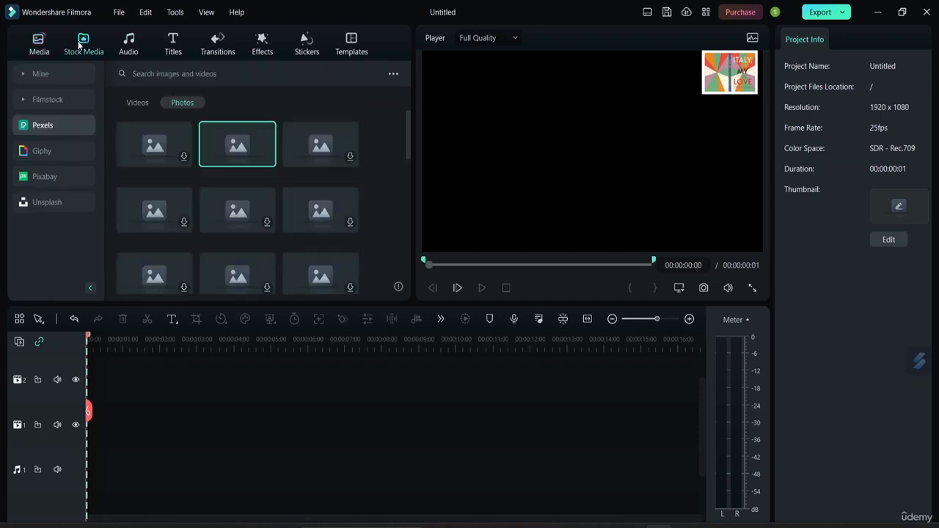
scroll(237, 198, "down", 2)
scroll(231, 197, "down", 2)
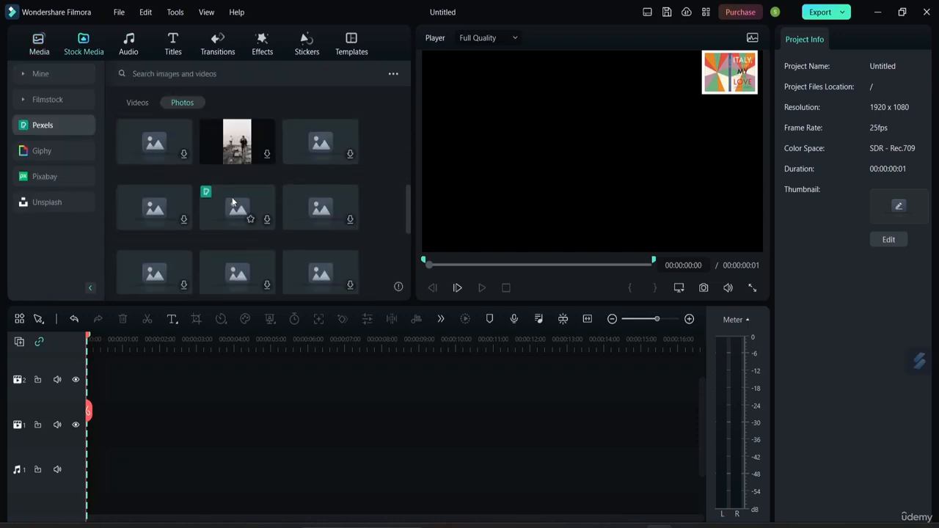
scroll(232, 196, "up", 3)
left_click(138, 106)
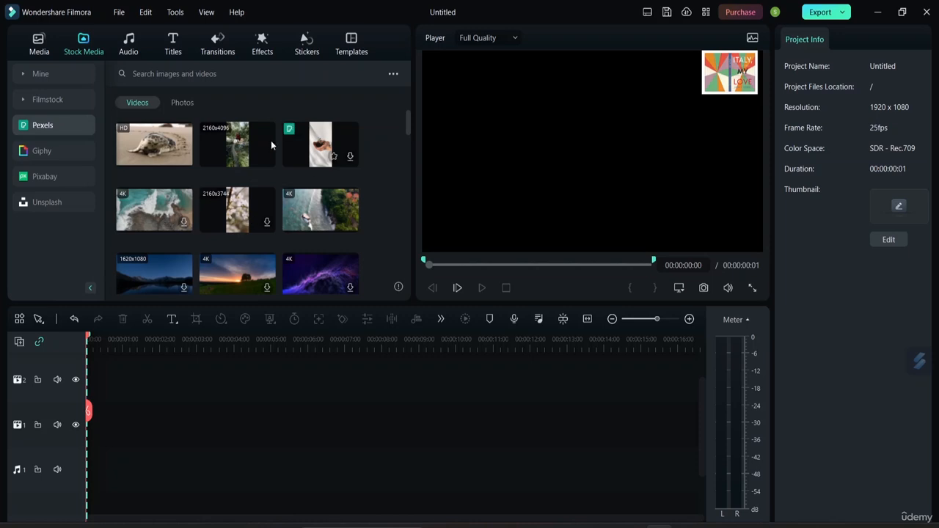
left_click(157, 146)
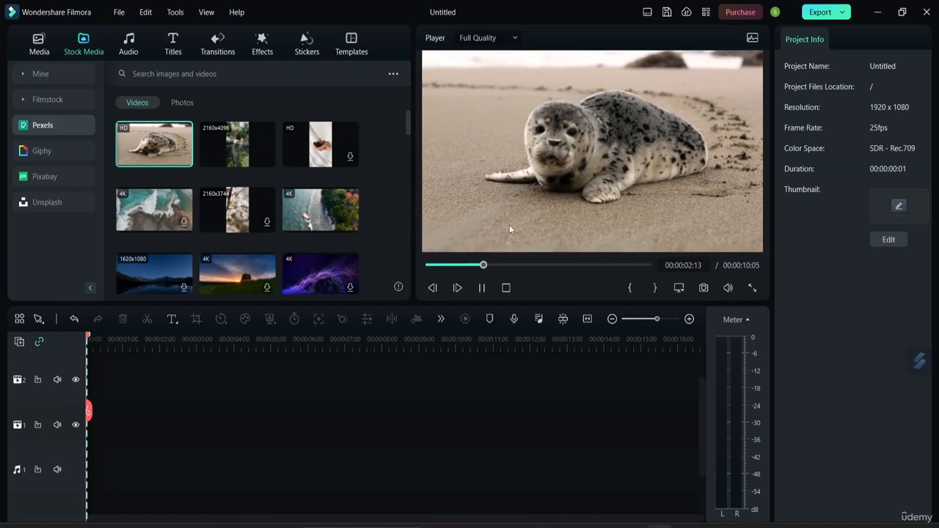
mouse_move(168, 143)
left_mouse_down()
mouse_move(172, 299)
mouse_move(144, 406)
mouse_move(101, 428)
left_mouse_up()
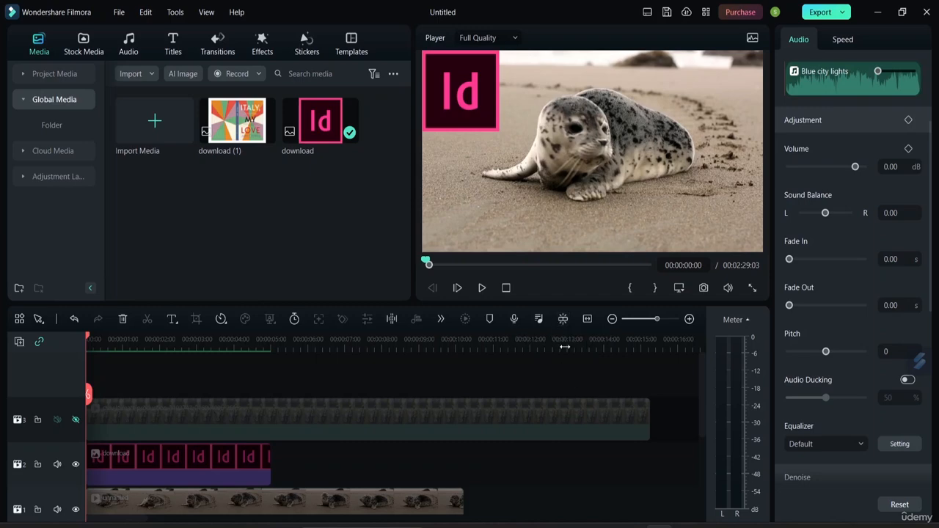
View the track and master level controls in the Audio Mixer without applying changes.
left_click(538, 319)
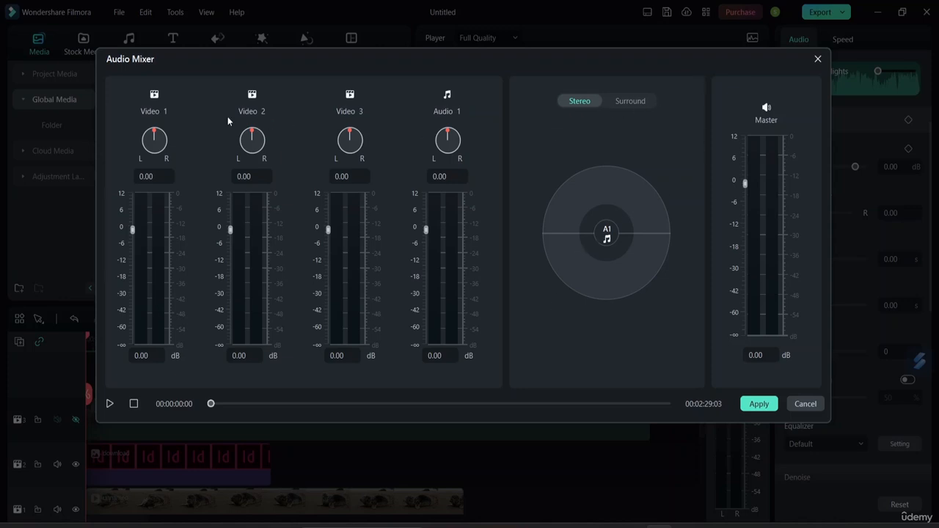
left_click(817, 59)
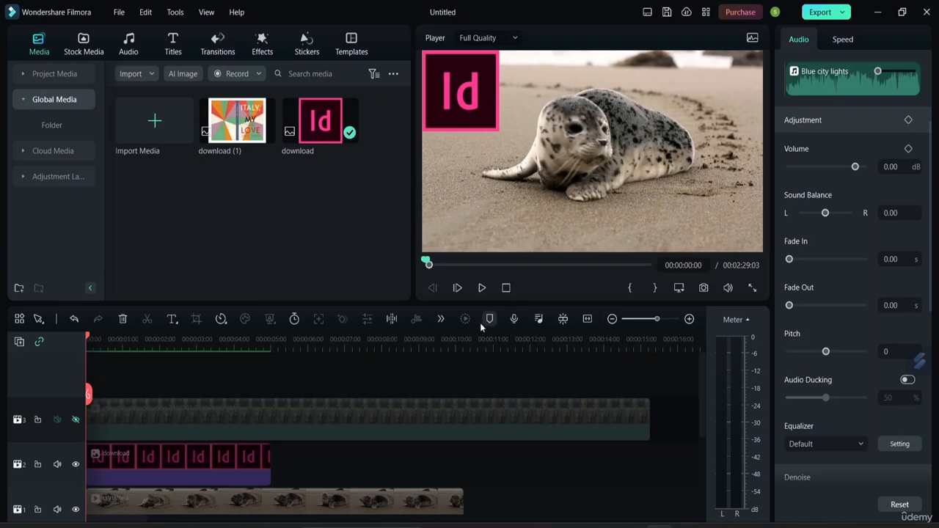
Split the download image on video track 2 at 00:00:03:15.
left_click(241, 417)
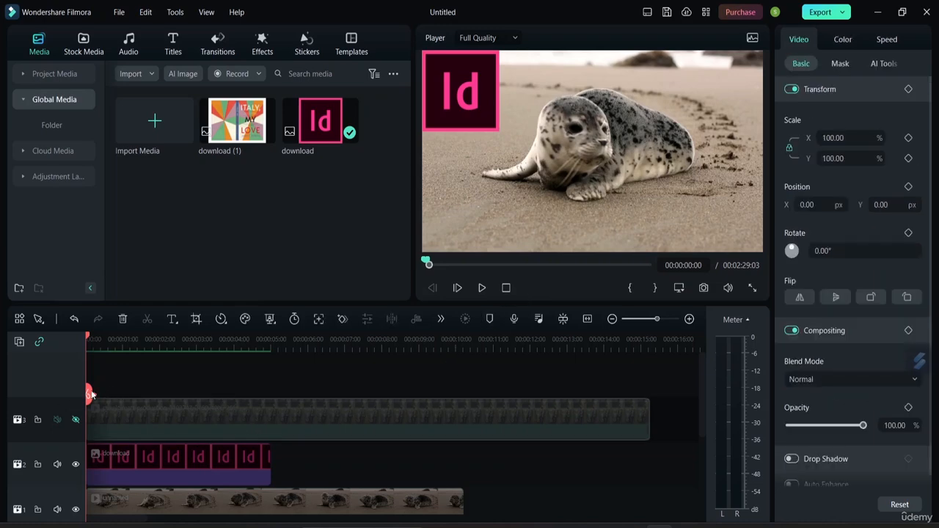
left_click_drag(87, 393, 218, 418)
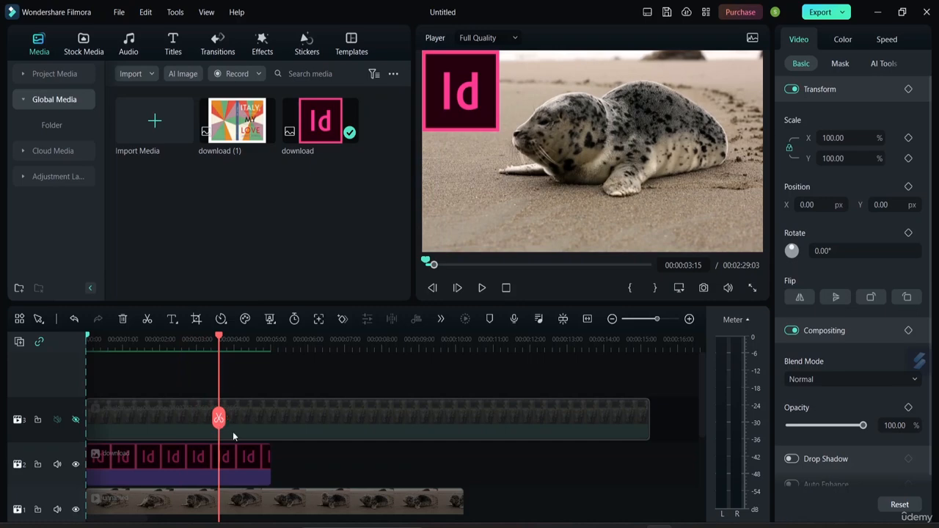
left_click(227, 461)
left_click(222, 426)
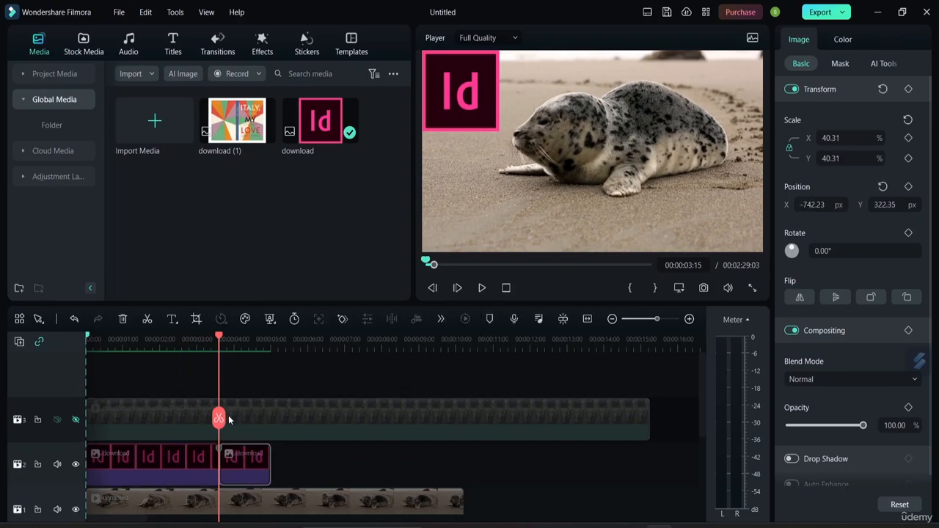
With the playhead at 00:00:05:09, unhide video track 3 and move the guitarist clip to about X -675, Y -41 px.
left_click_drag(218, 418, 284, 435)
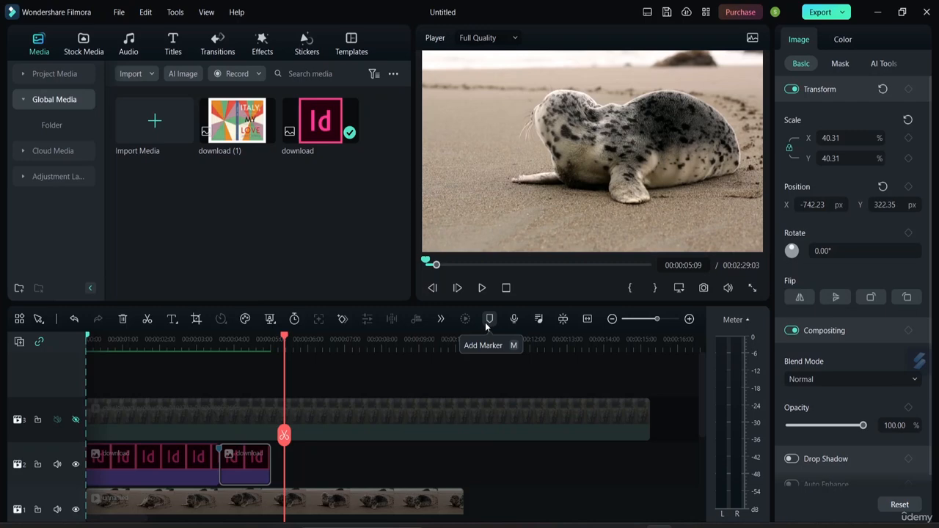
scroll(373, 358, "down", 1)
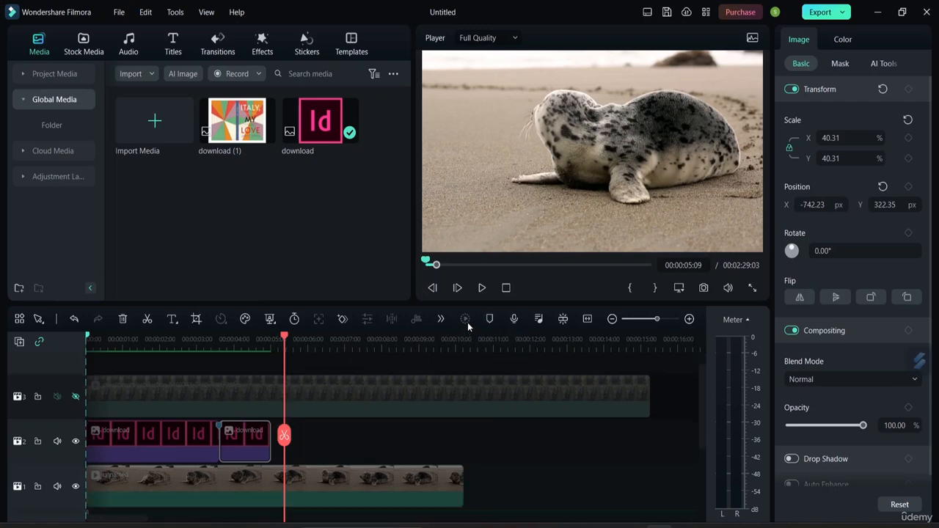
left_click(75, 398)
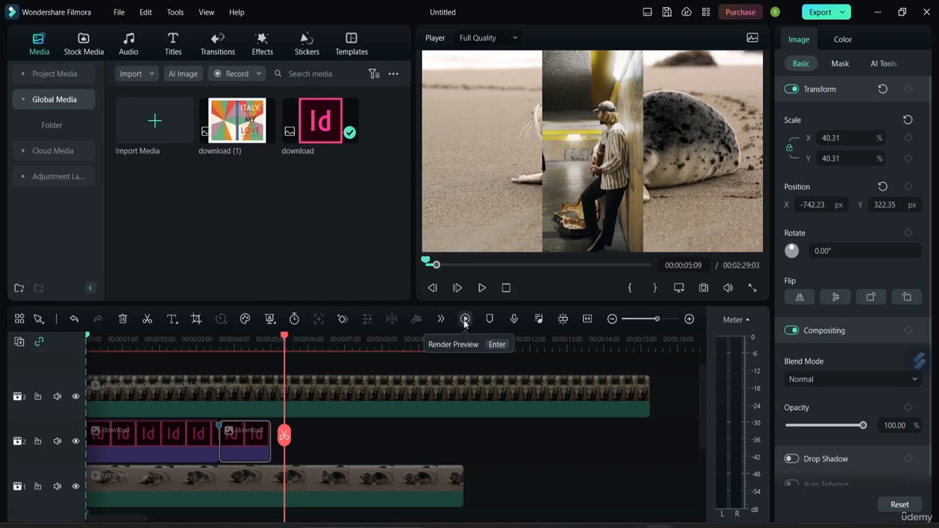
left_click(609, 111)
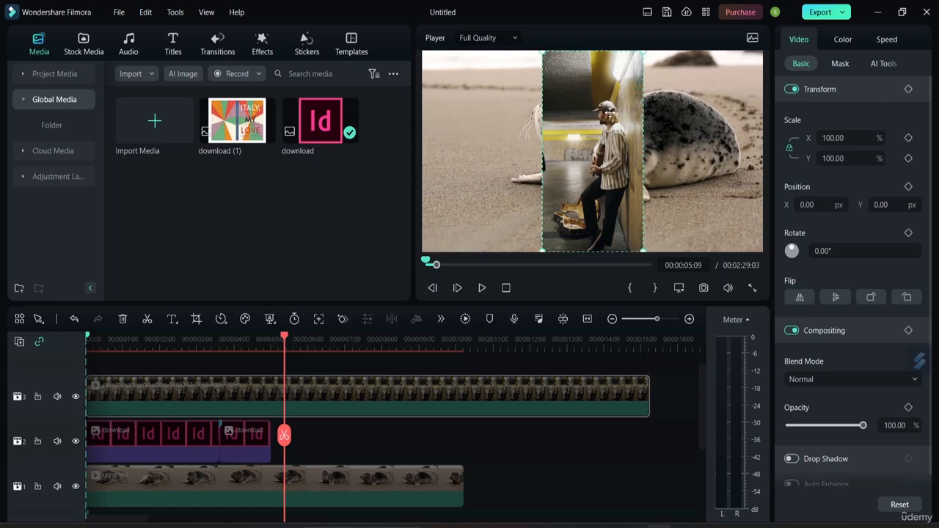
left_click_drag(591, 130, 472, 139)
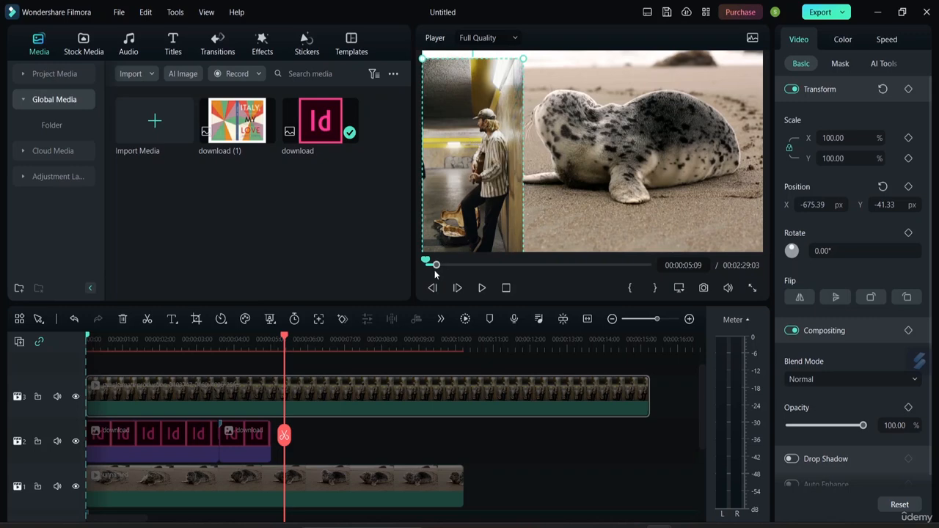
Return the playhead to the start, render the timeline preview, and view the additional timeline features.
left_click_drag(283, 439, 85, 411)
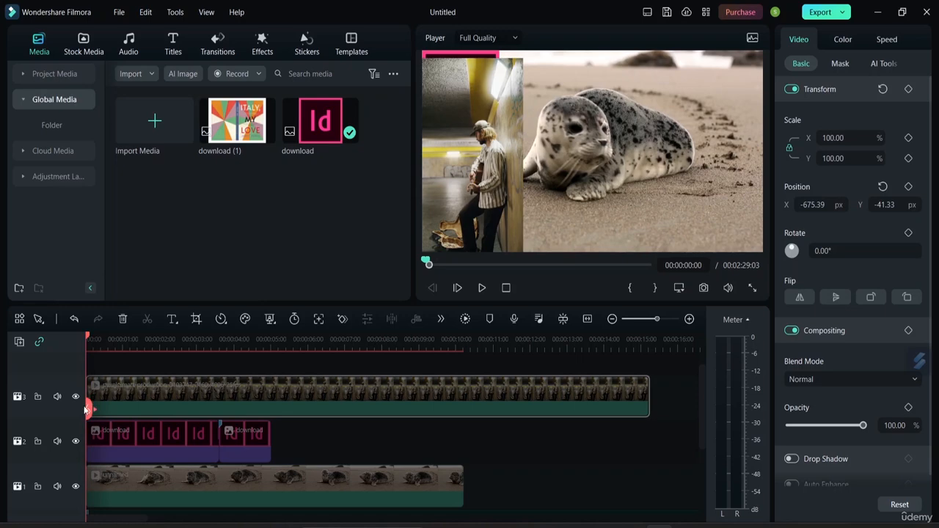
left_click(467, 319)
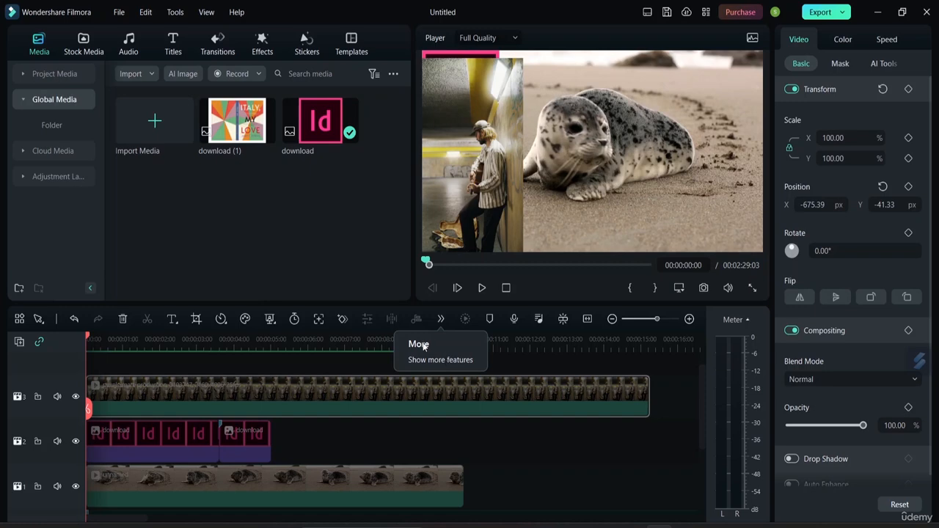
left_click(440, 320)
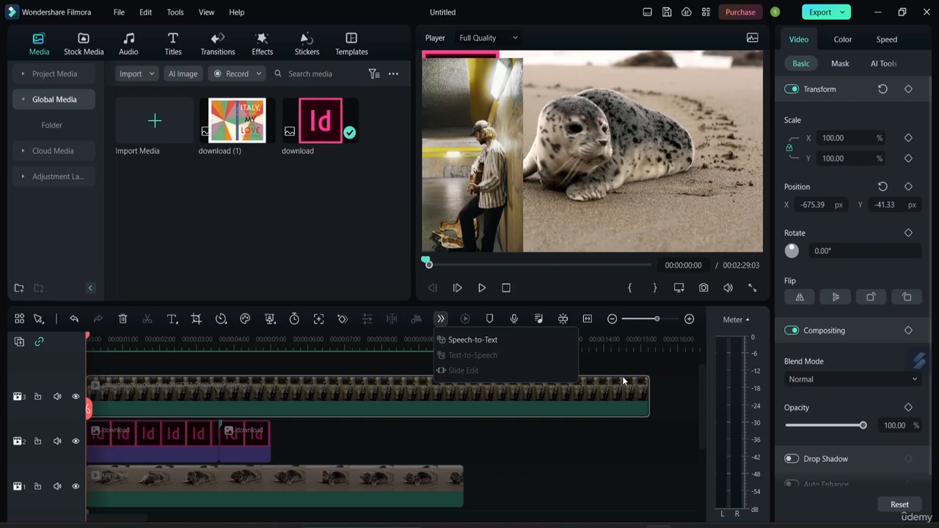
left_click(659, 360)
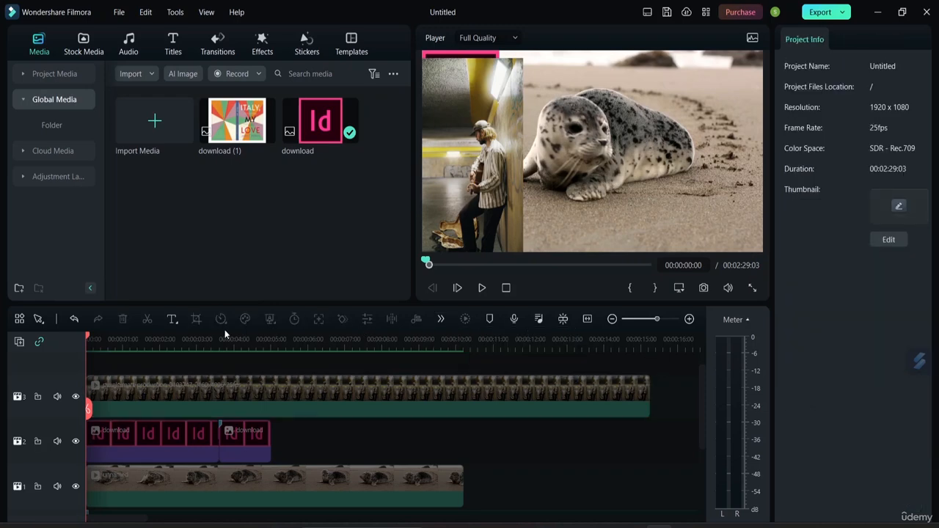
Hide the audio meter and undo the recent timeline edits back to the seal clip alone on video track 1.
left_click(737, 320)
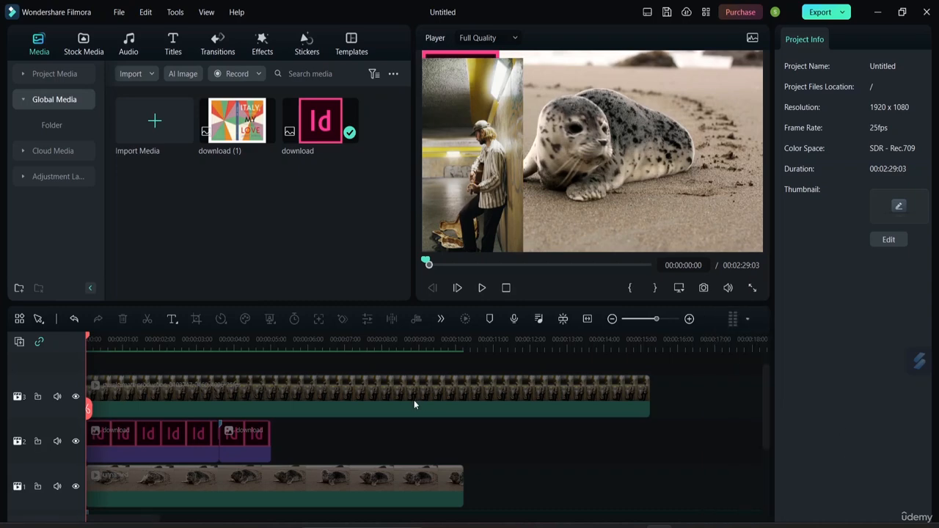
key("ctrl+z")
key("ctrl+z")
key("ctrl+z")
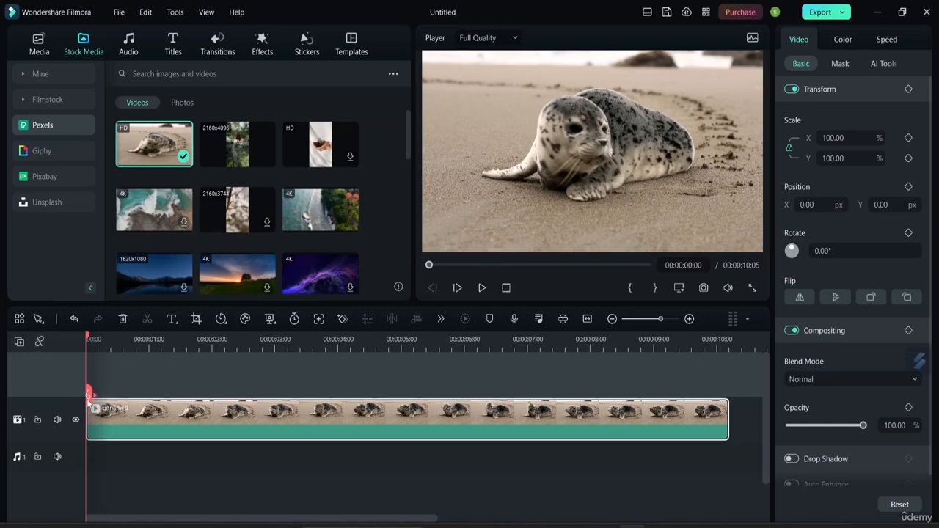
Split the seal clip on video track 1 at 00:00:01:08.
left_click_drag(86, 395, 169, 414)
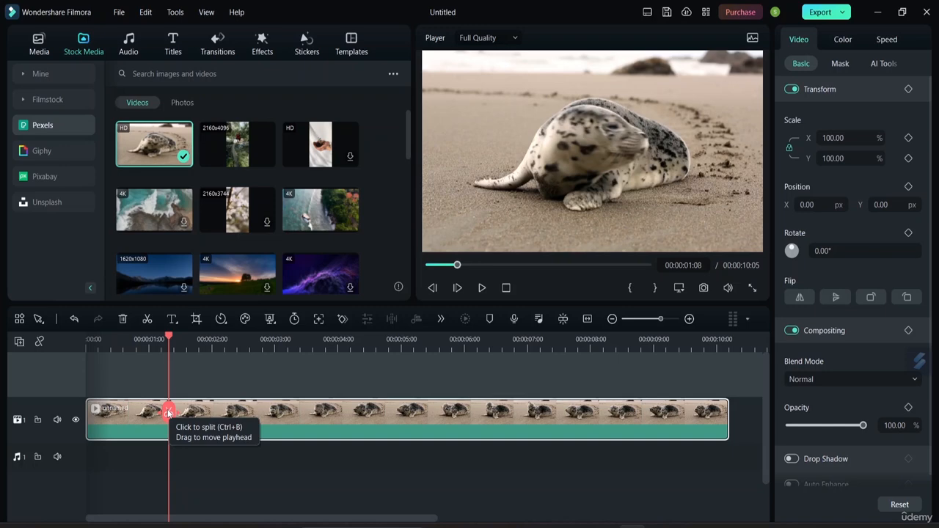
left_click(168, 413)
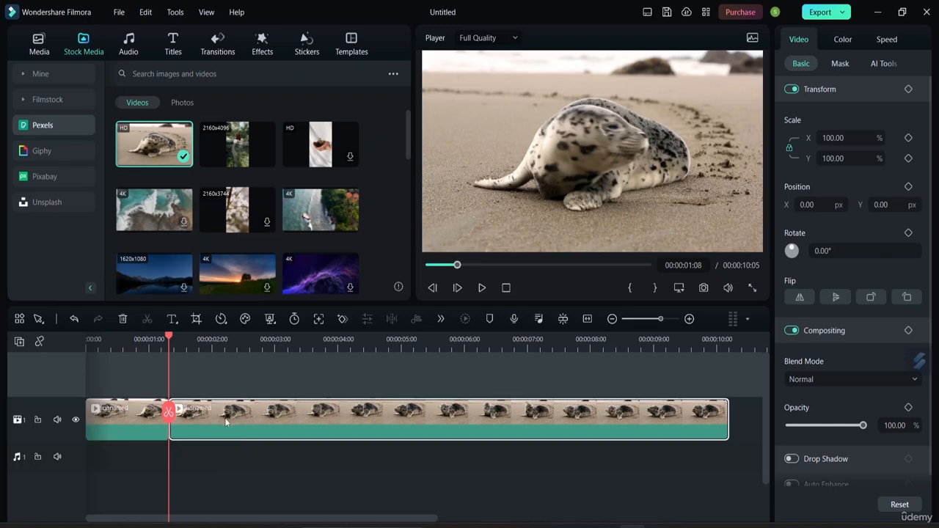
Try splitting the seal clip at 00:00:04:19 and deleting the middle segment, and undo back to the single unsplit clip.
left_click_drag(171, 415, 386, 410)
left_click(386, 410)
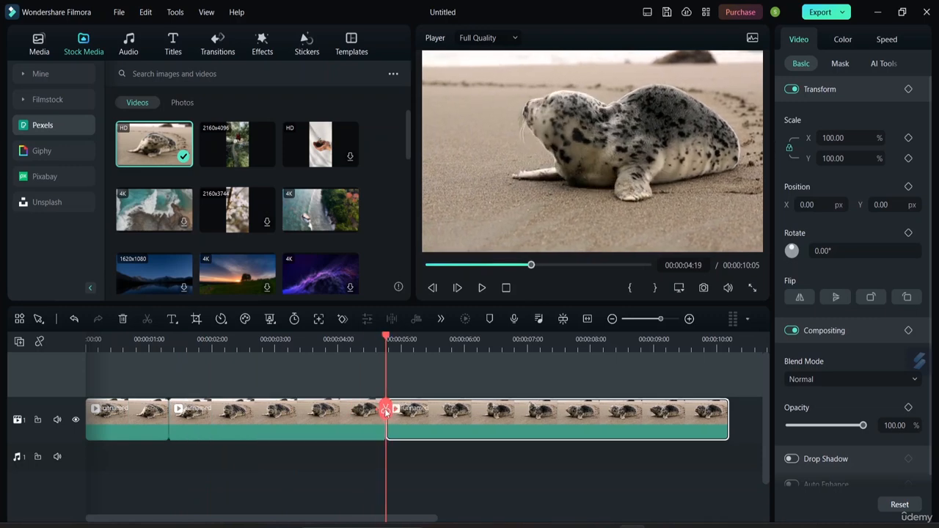
left_click(244, 422)
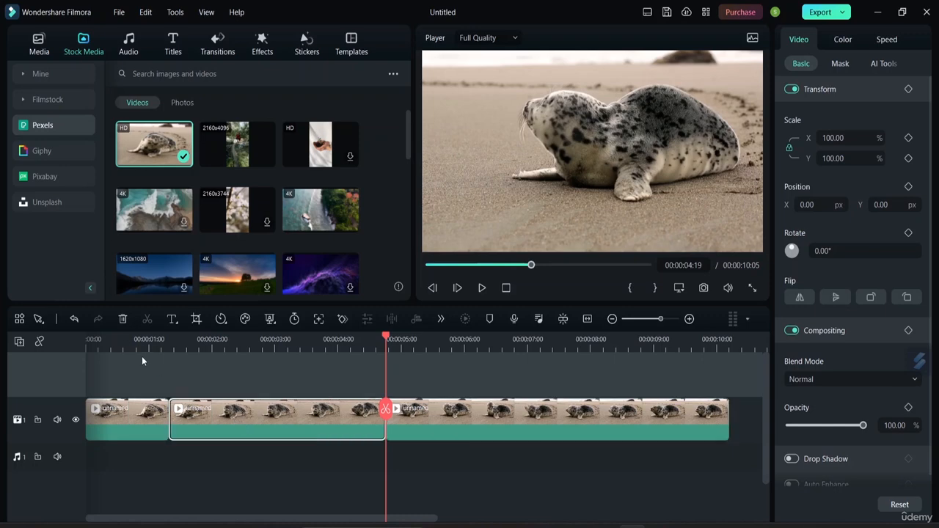
left_click(124, 320)
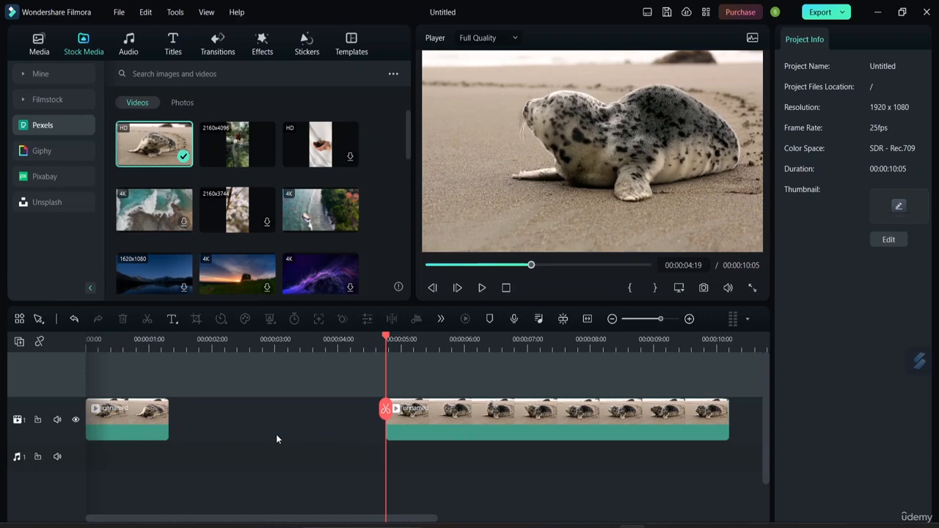
key("ctrl+z")
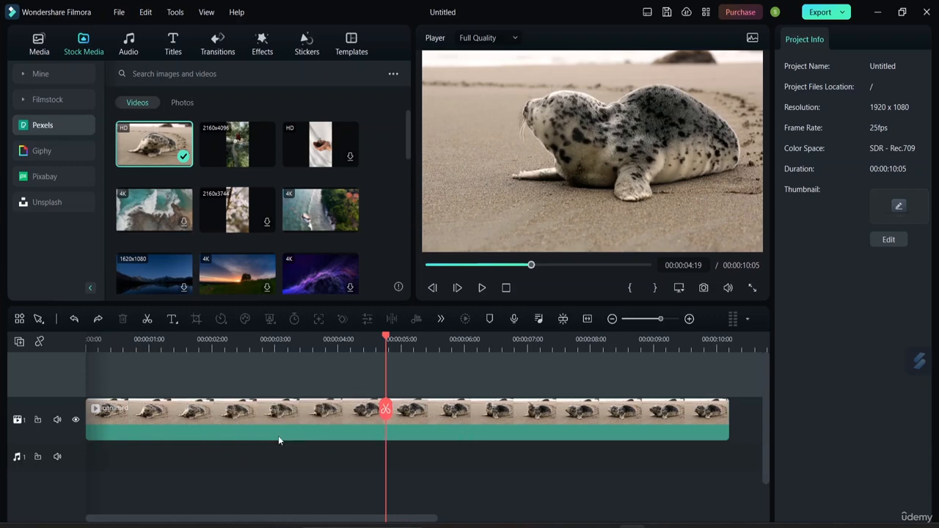
Turn on auto ripple for the timeline and split the seal clip at 00:00:00:15.
left_click(40, 342)
left_click_drag(395, 414, 124, 407)
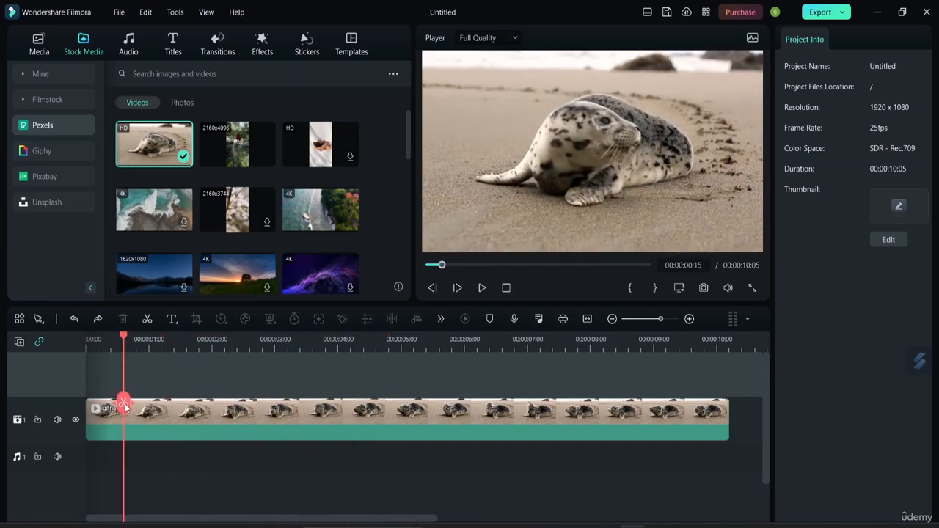
left_click(124, 404)
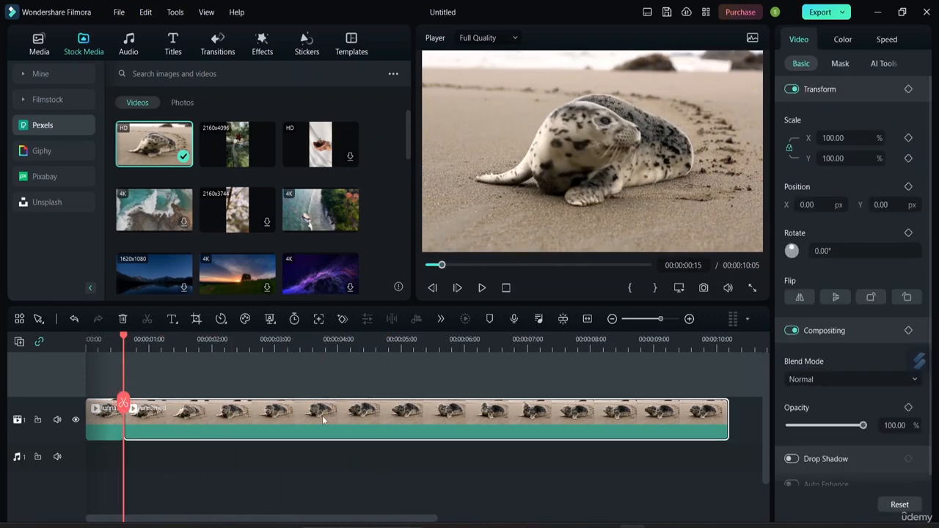
Try splitting the seal clip at 00:00:03:07 and ripple-deleting the middle segment, and undo both edits.
left_click_drag(124, 408, 292, 420)
left_click(292, 419)
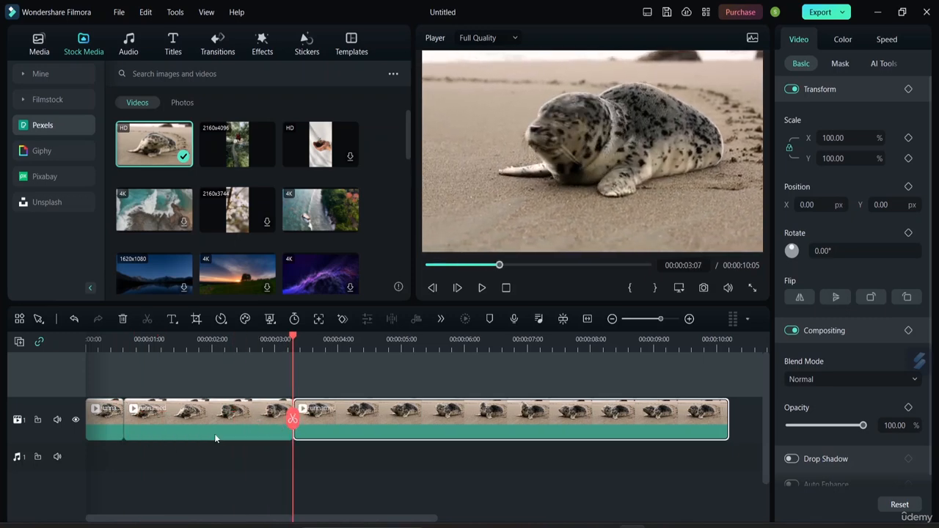
left_click(191, 420)
left_click(125, 324)
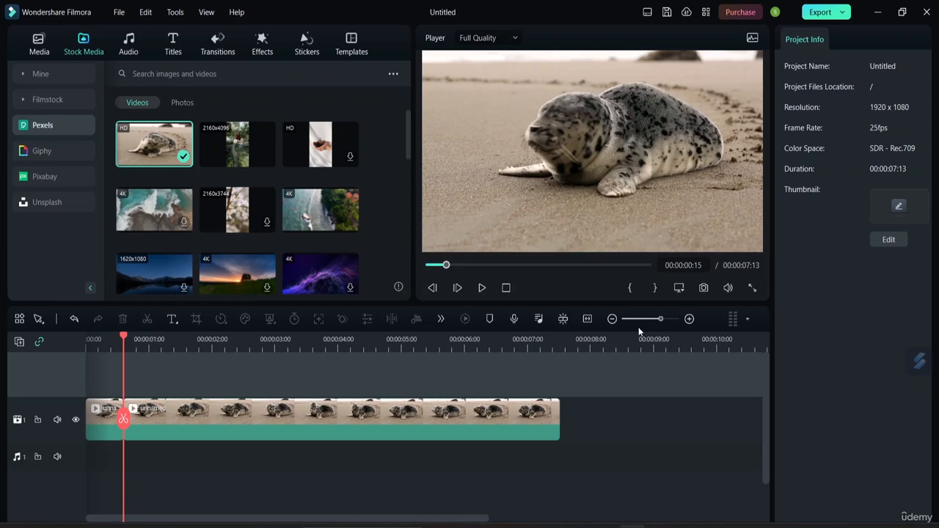
left_click(199, 416)
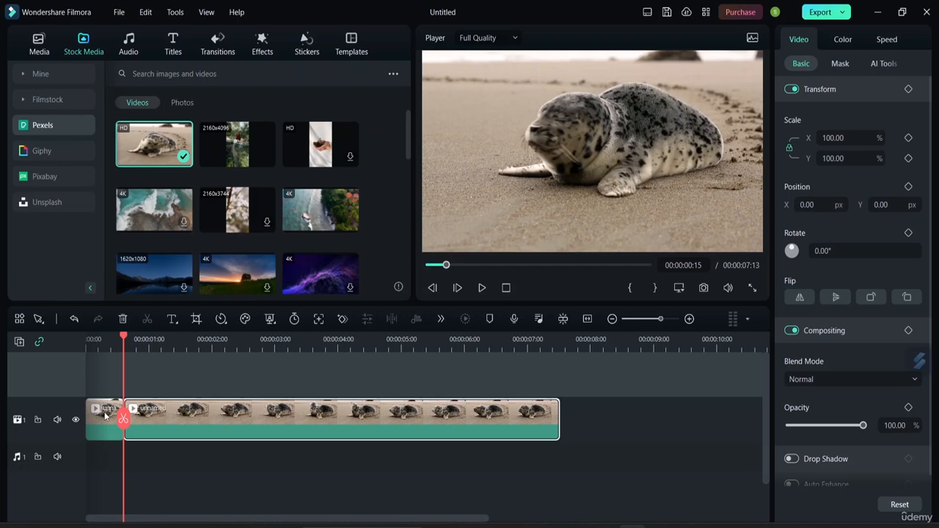
key("ctrl+z")
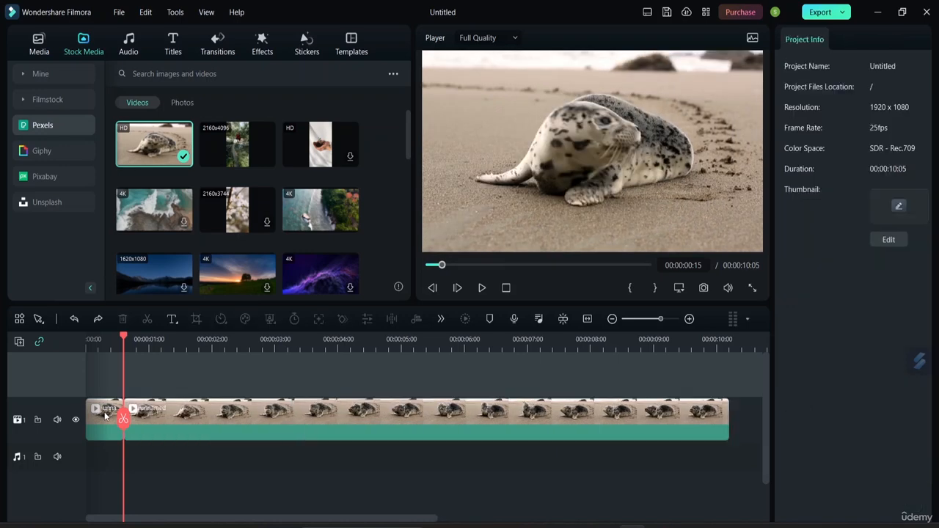
Return the playhead to the start and examine the Video, Color and Speed properties of the second seal segment.
left_click_drag(124, 421, 76, 420)
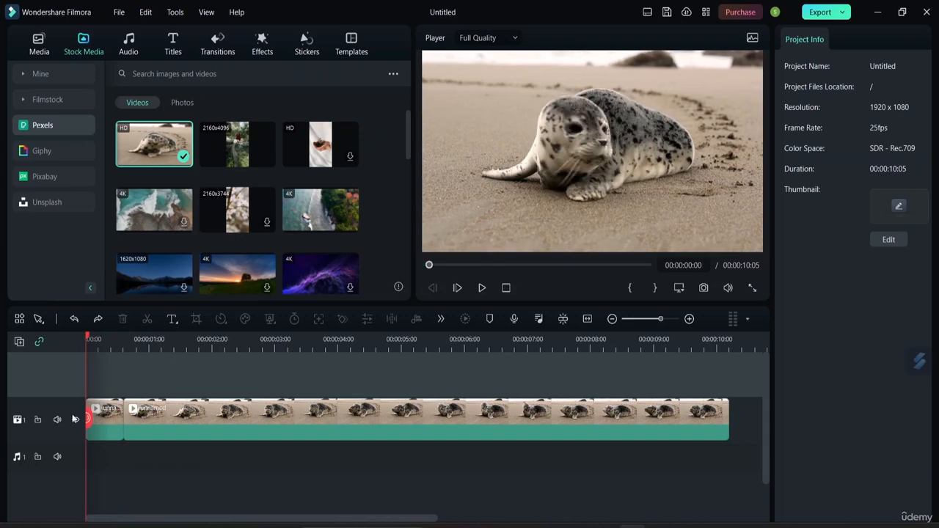
left_click(273, 418)
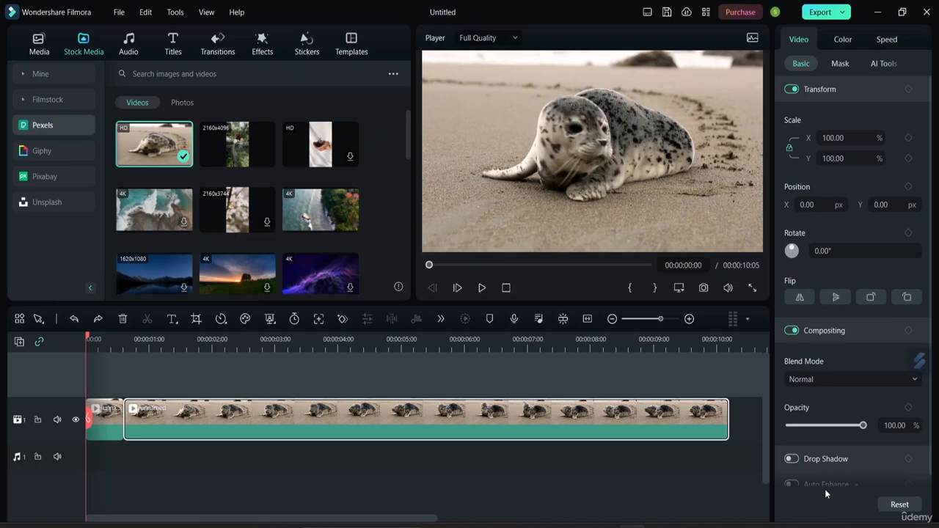
scroll(850, 276, "down", 1)
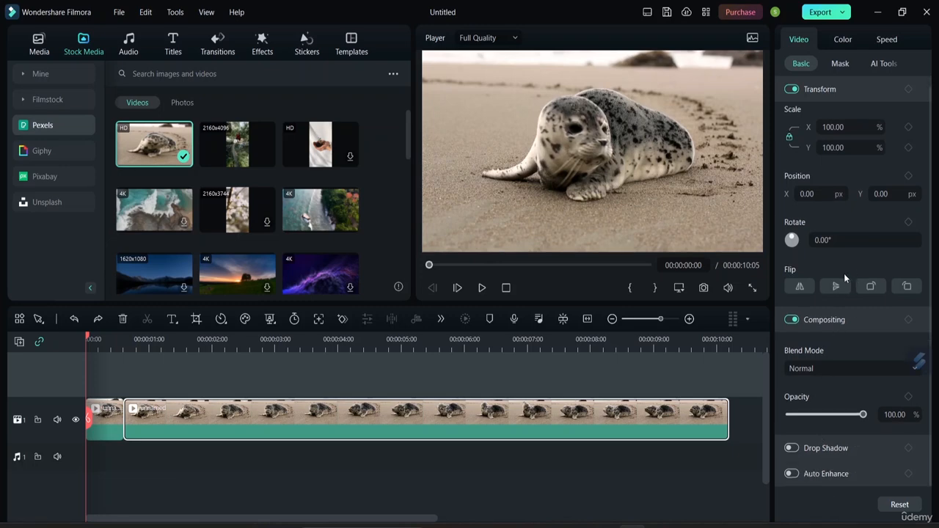
scroll(829, 294, "up", 1)
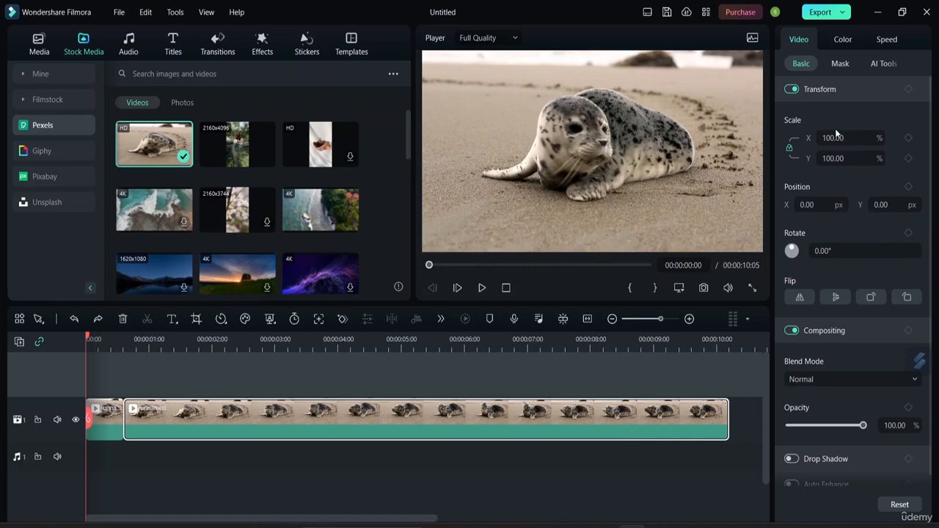
scroll(841, 217, "down", 2)
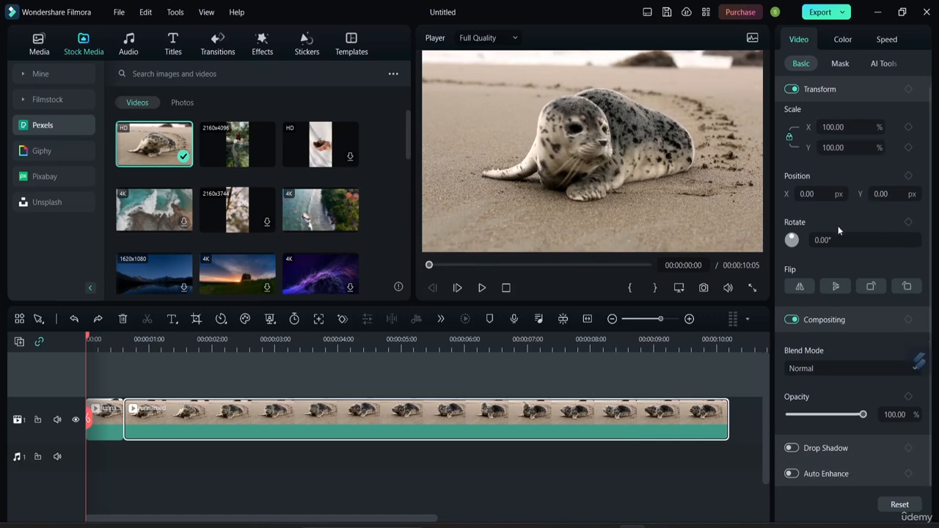
scroll(849, 294, "up", 2)
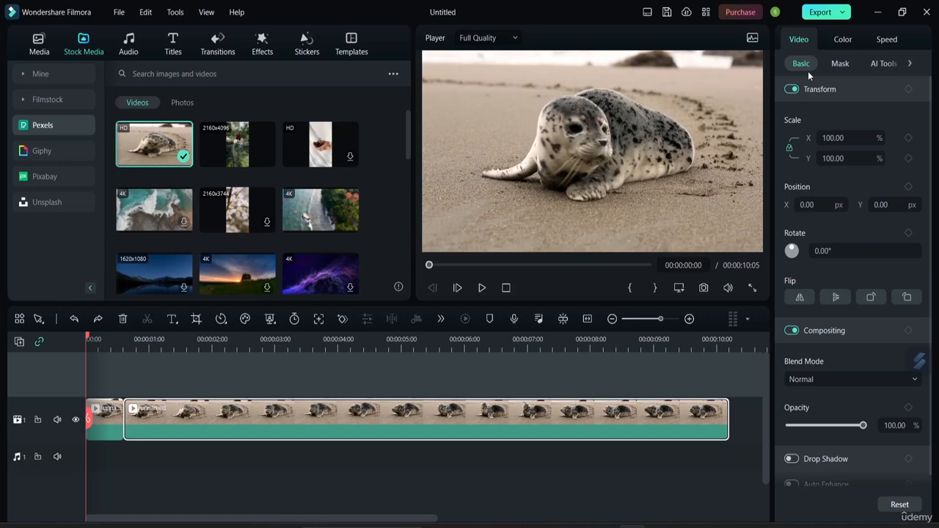
left_click(848, 40)
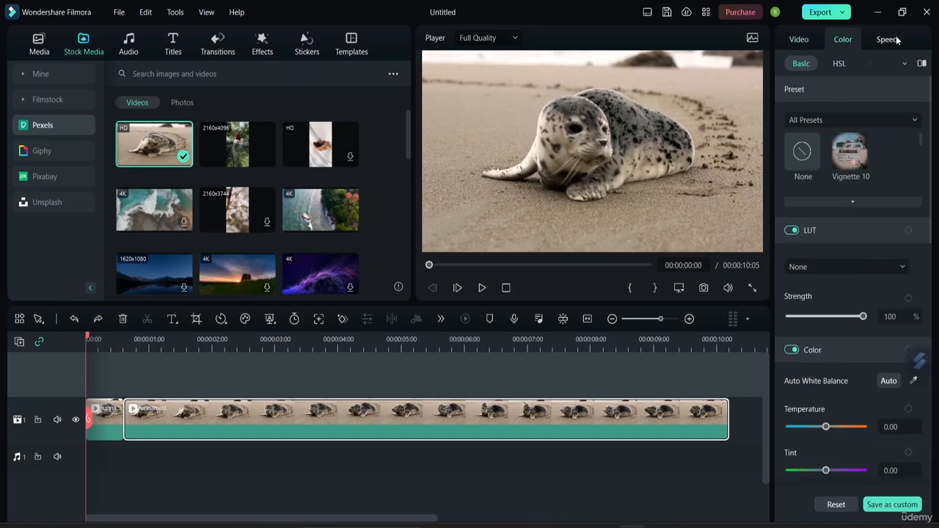
left_click(894, 40)
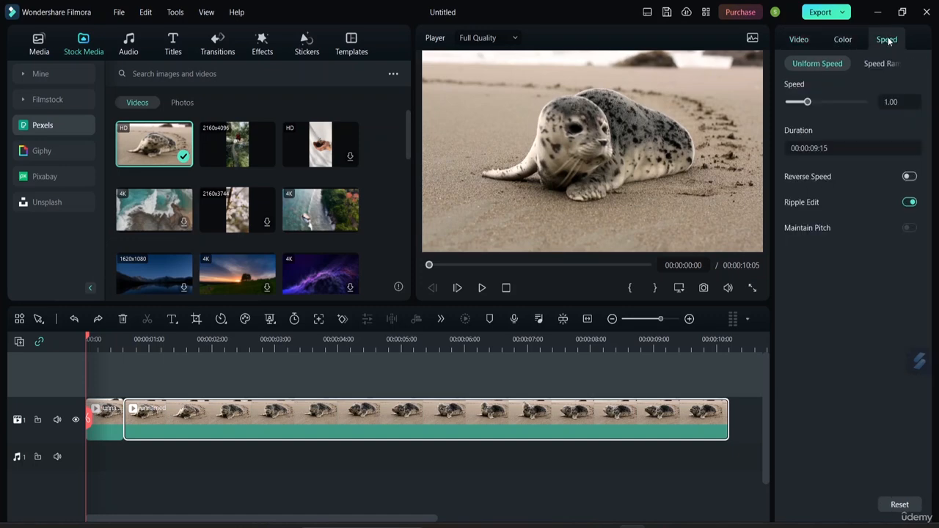
left_click(799, 40)
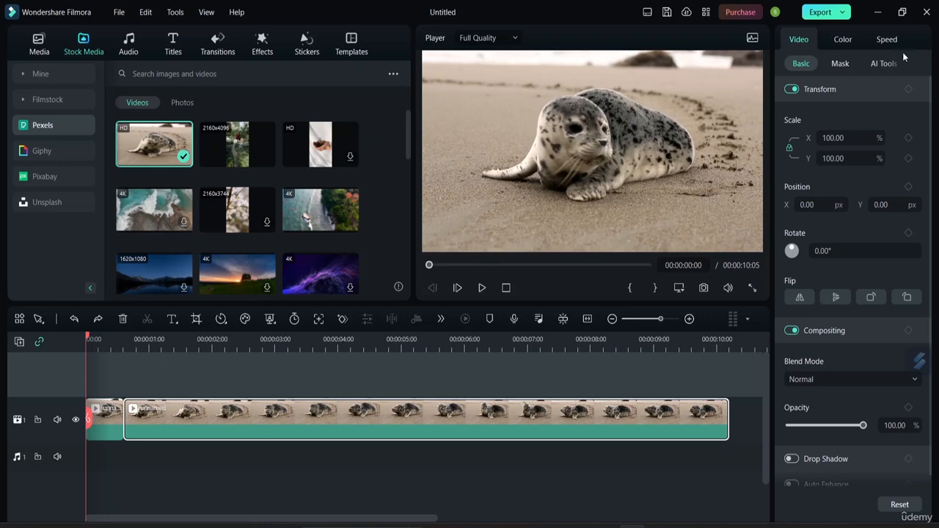